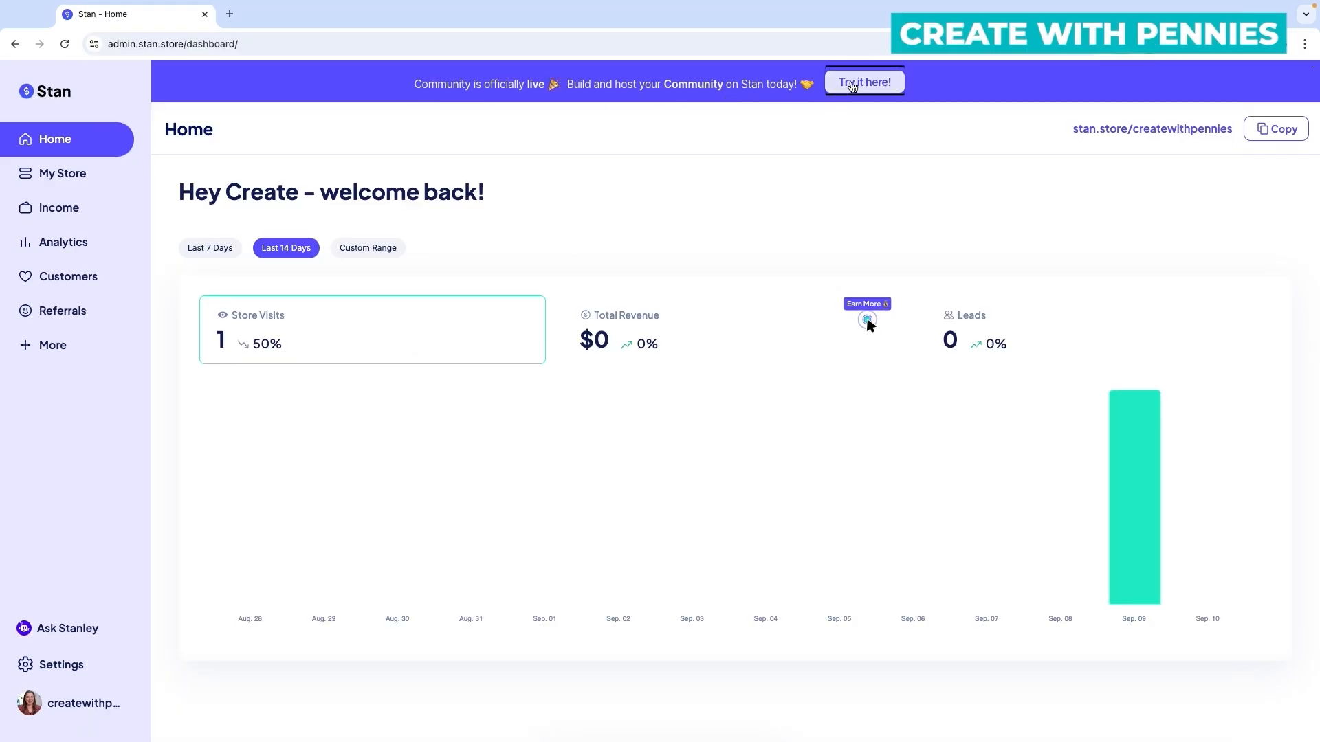
Step: View the help article on launching a community from the announcement banner and close it
left_click(852, 86)
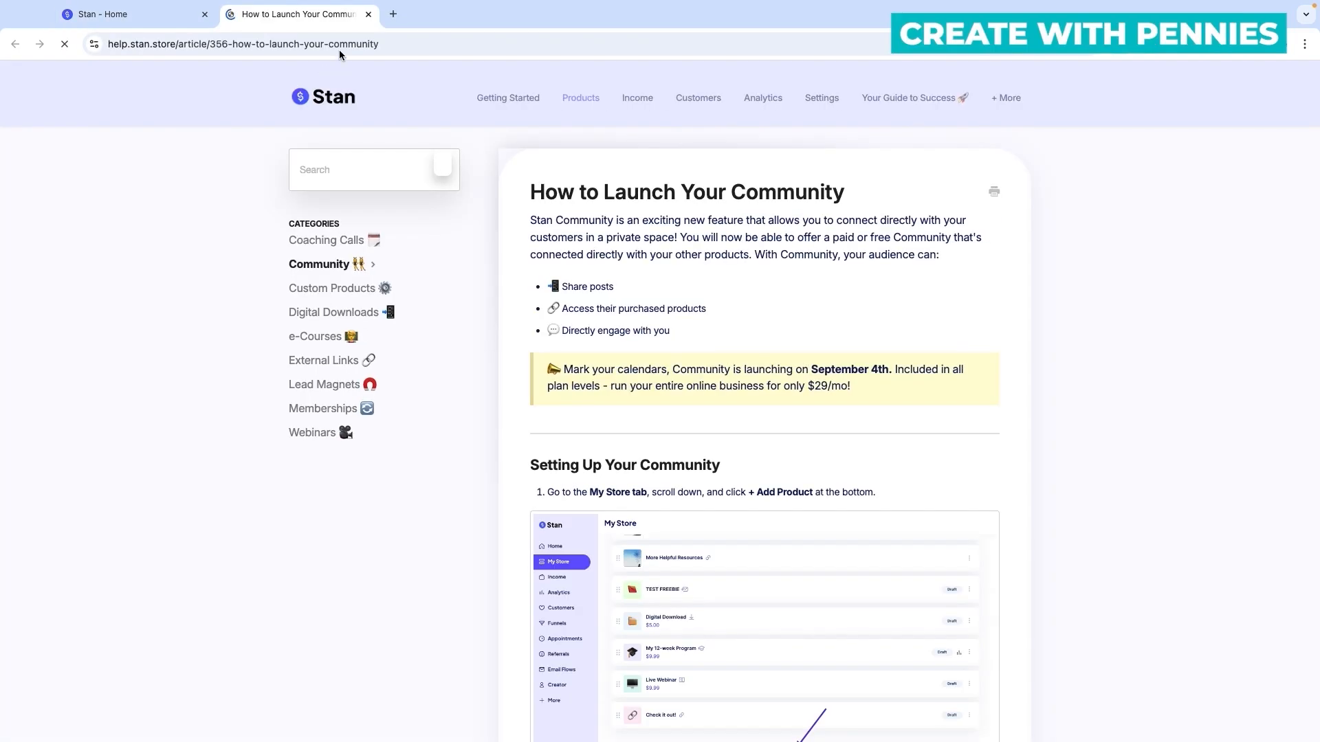
left_click(368, 14)
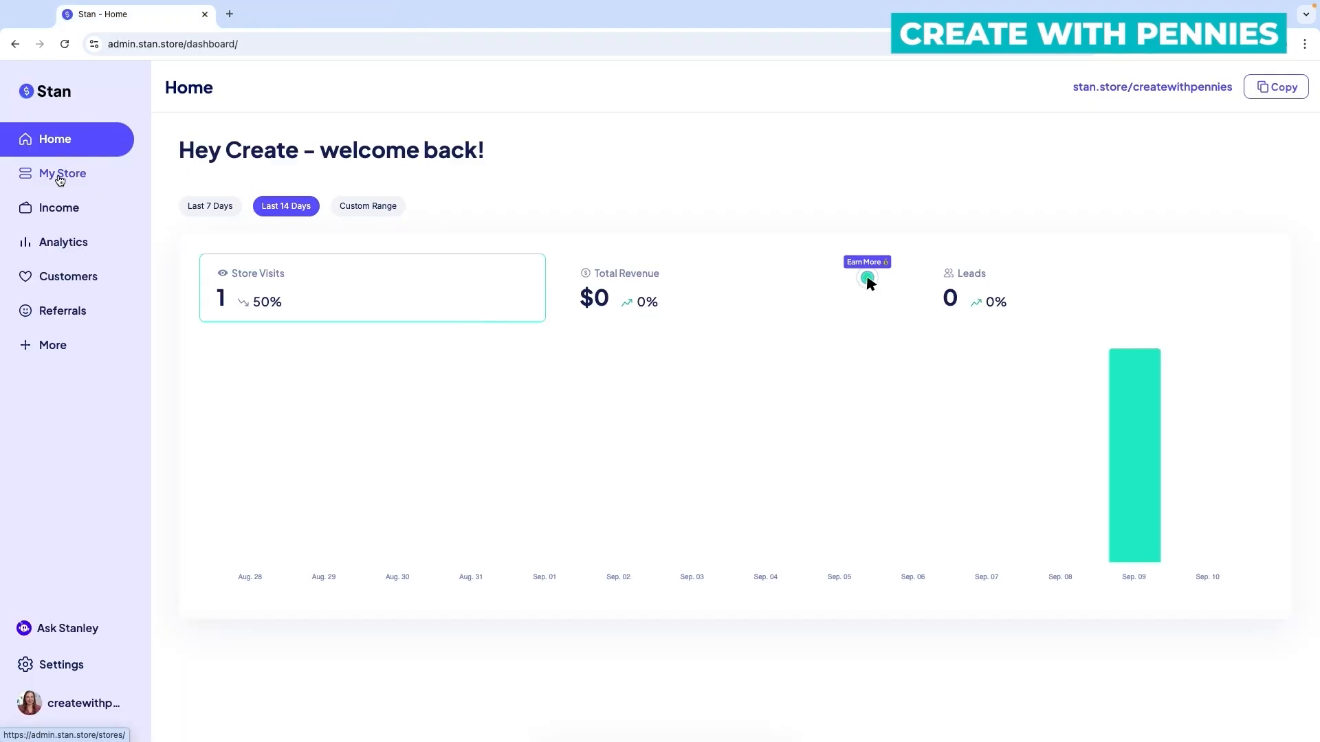
Step: Start a new product of type Community in the store
left_click(61, 180)
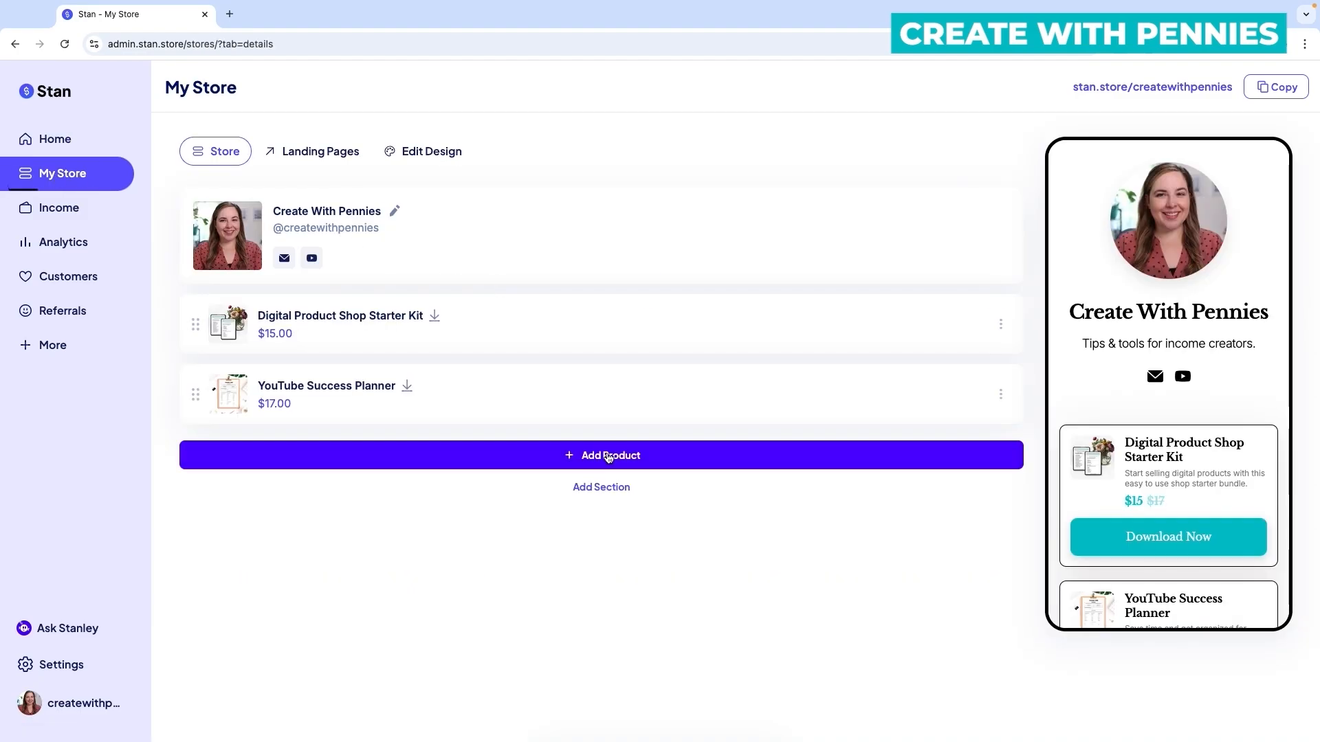
left_click(609, 457)
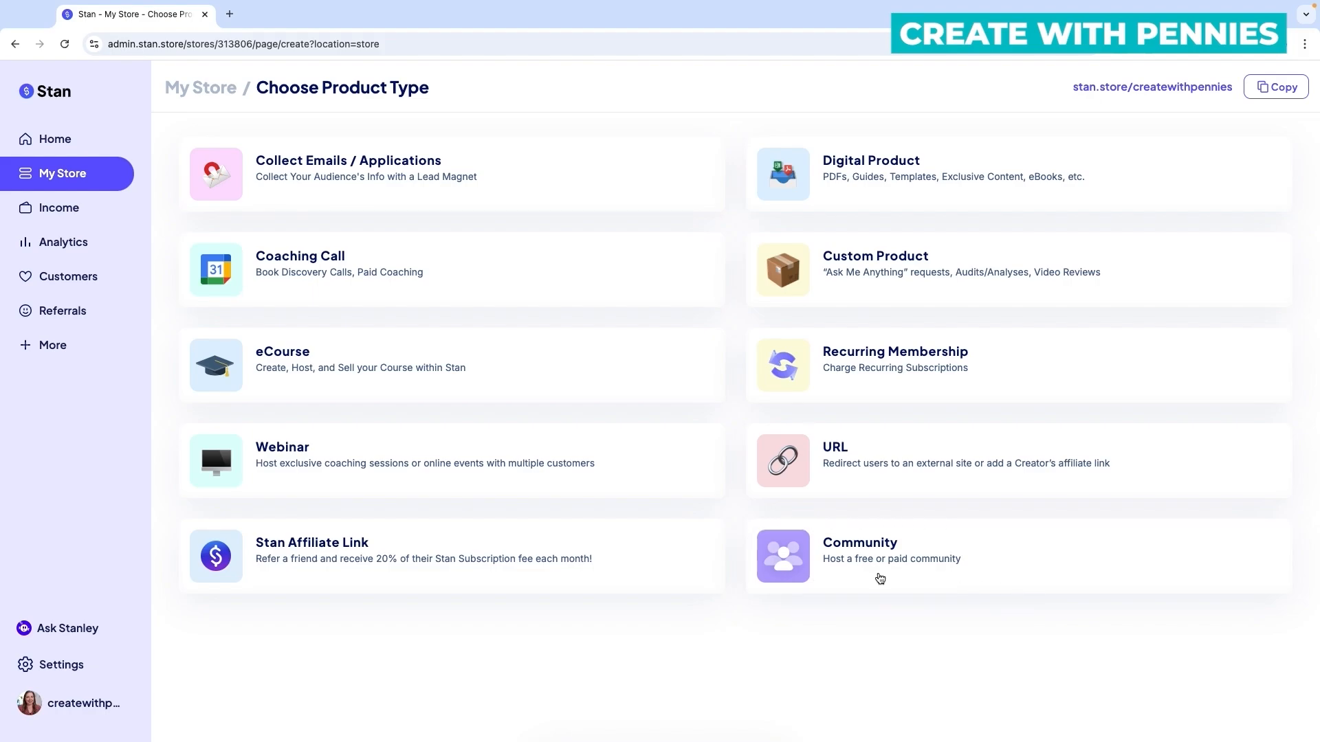
left_click(880, 579)
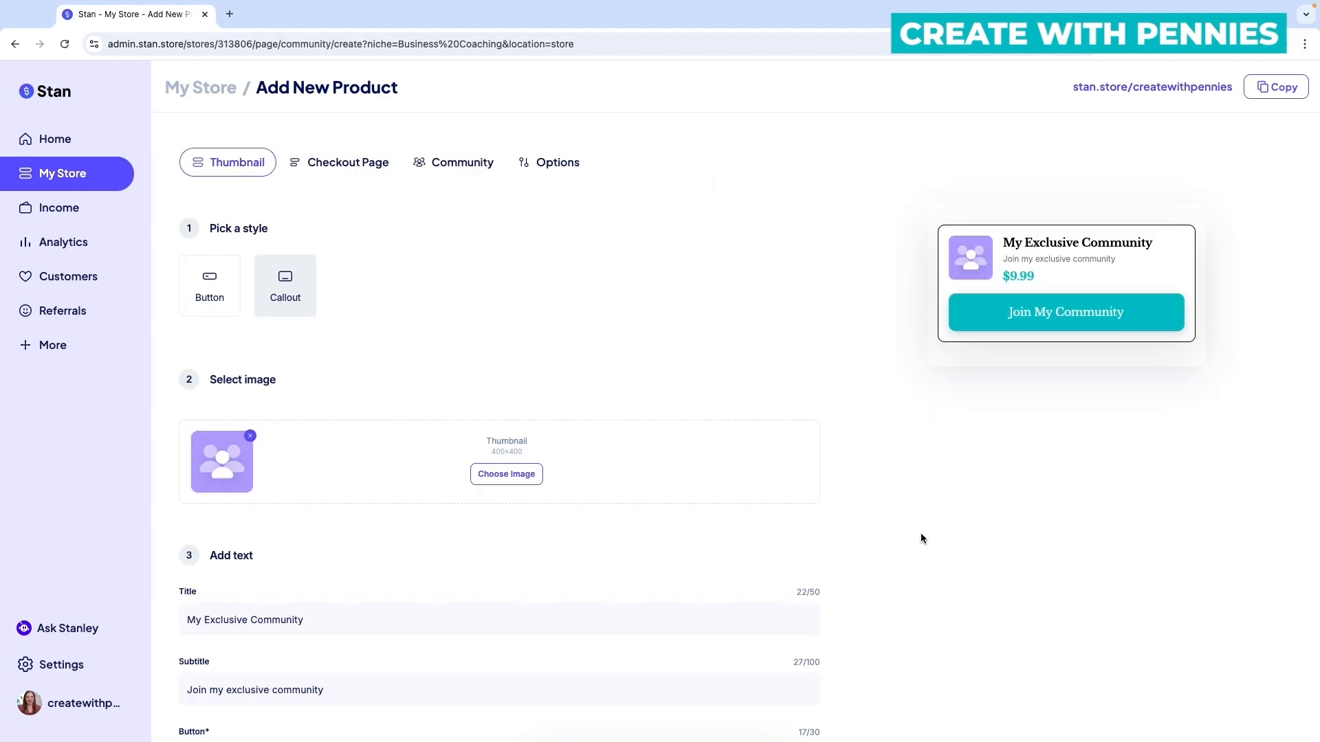
Step: Try the Button style for the community's thumbnail and switch back to the Callout style
scroll(946, 417, "down", 3)
scroll(947, 418, "up", 3)
left_click(219, 297)
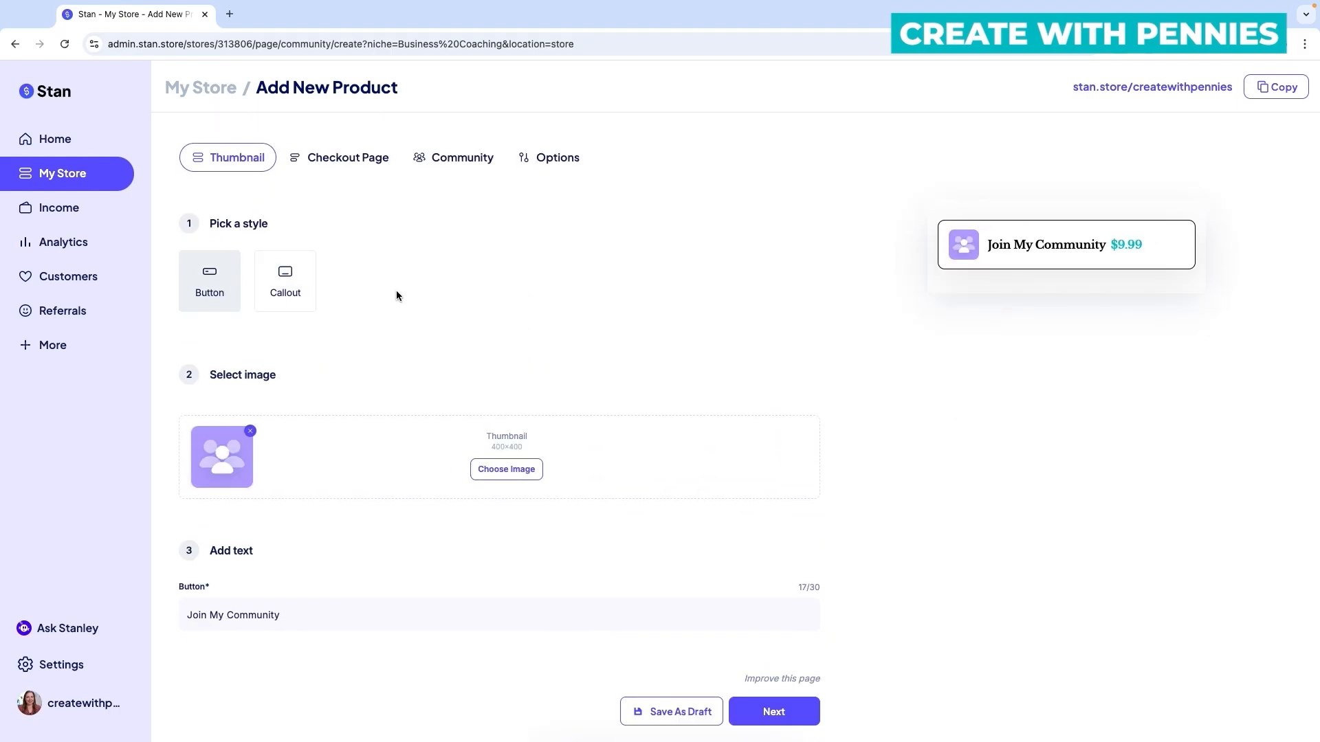
left_click(265, 278)
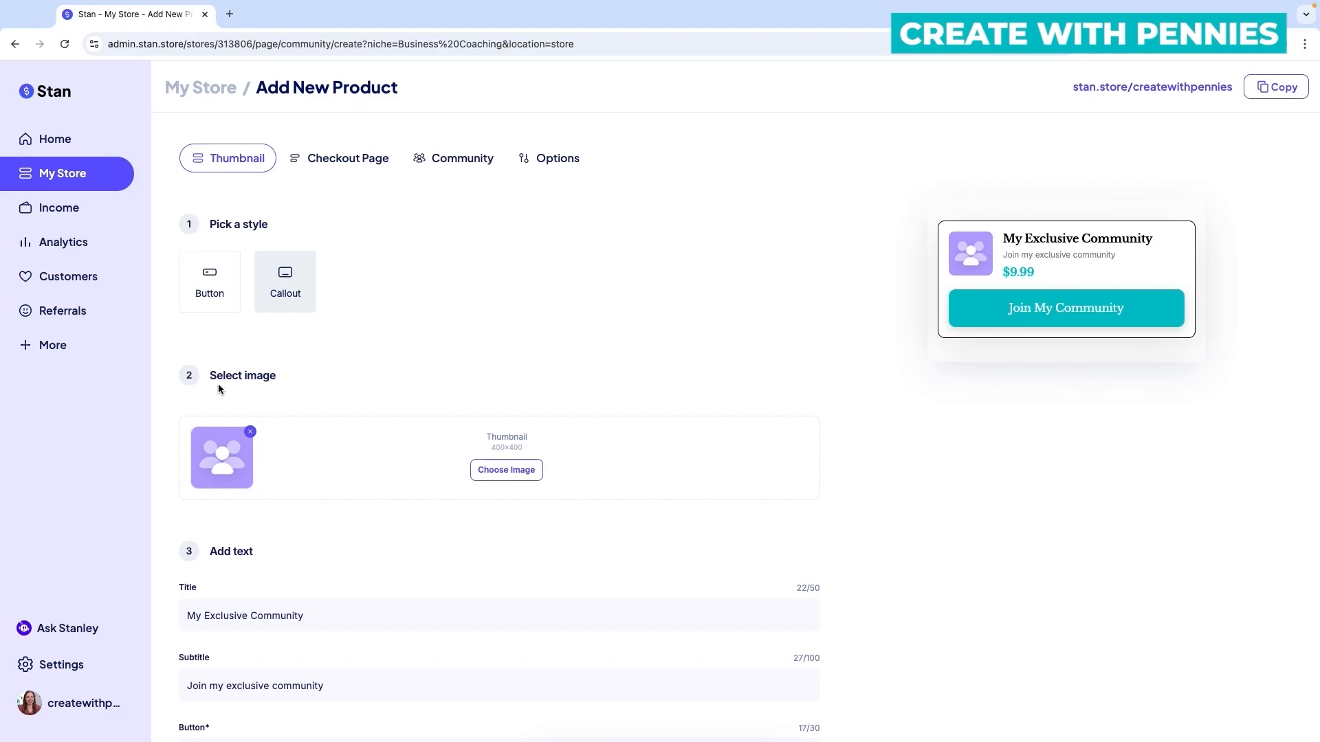
Step: Upload CREATE WITH PENNIES COMMUNITY.png as the thumbnail image and crop it with the reset crop frame
left_click(507, 470)
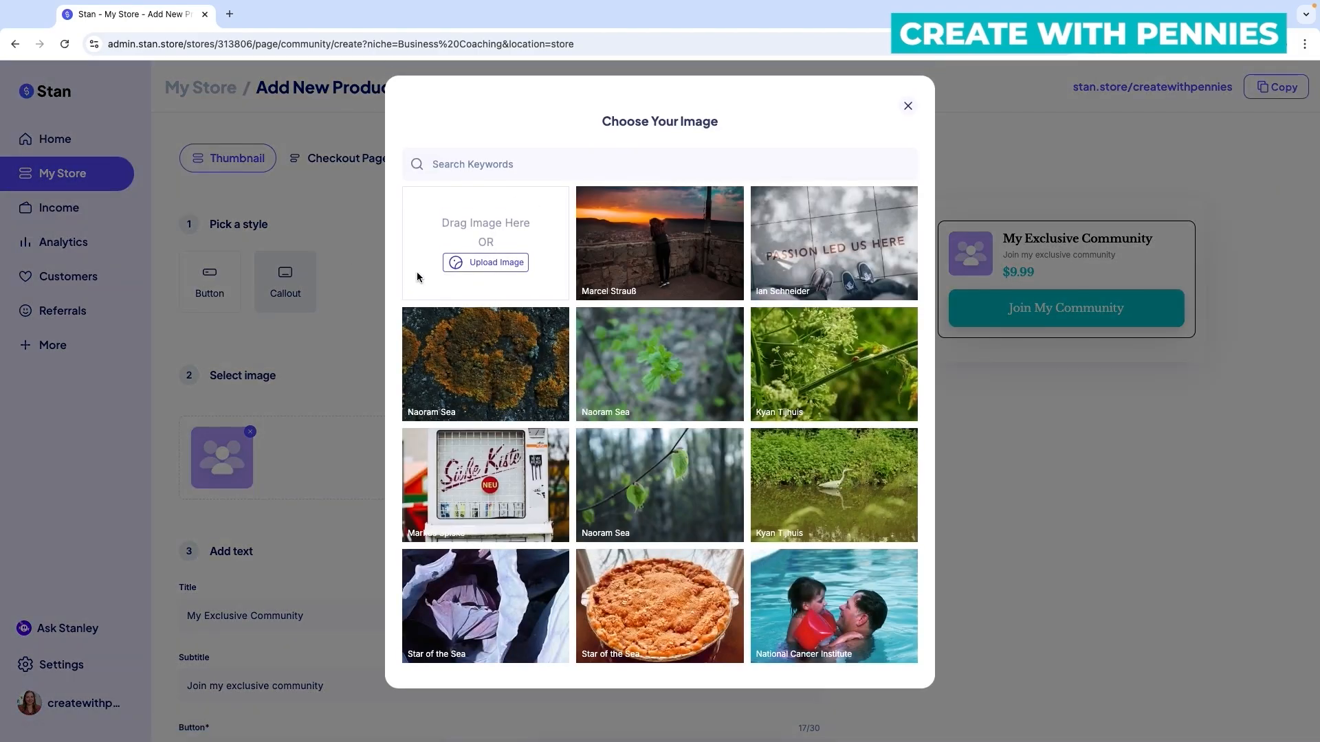
left_click_drag(363, 168, 524, 223)
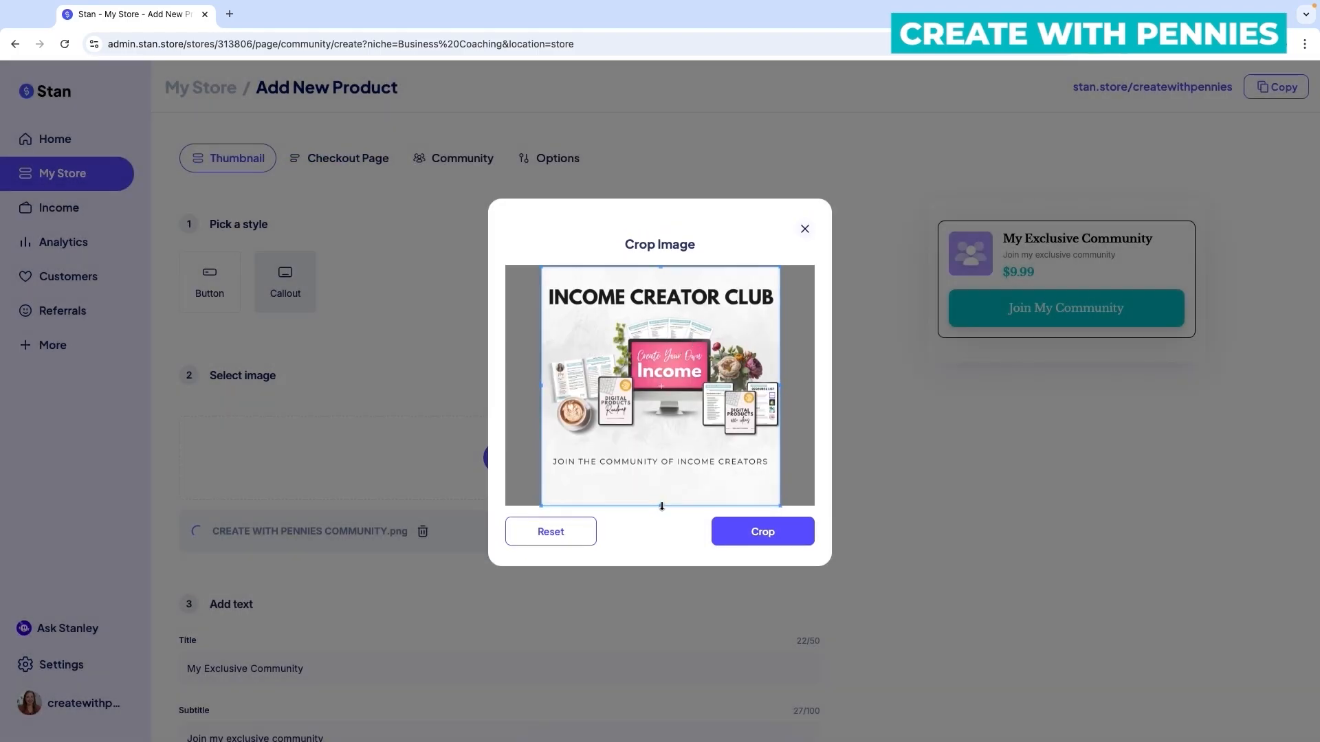
scroll(662, 440, "up", 1)
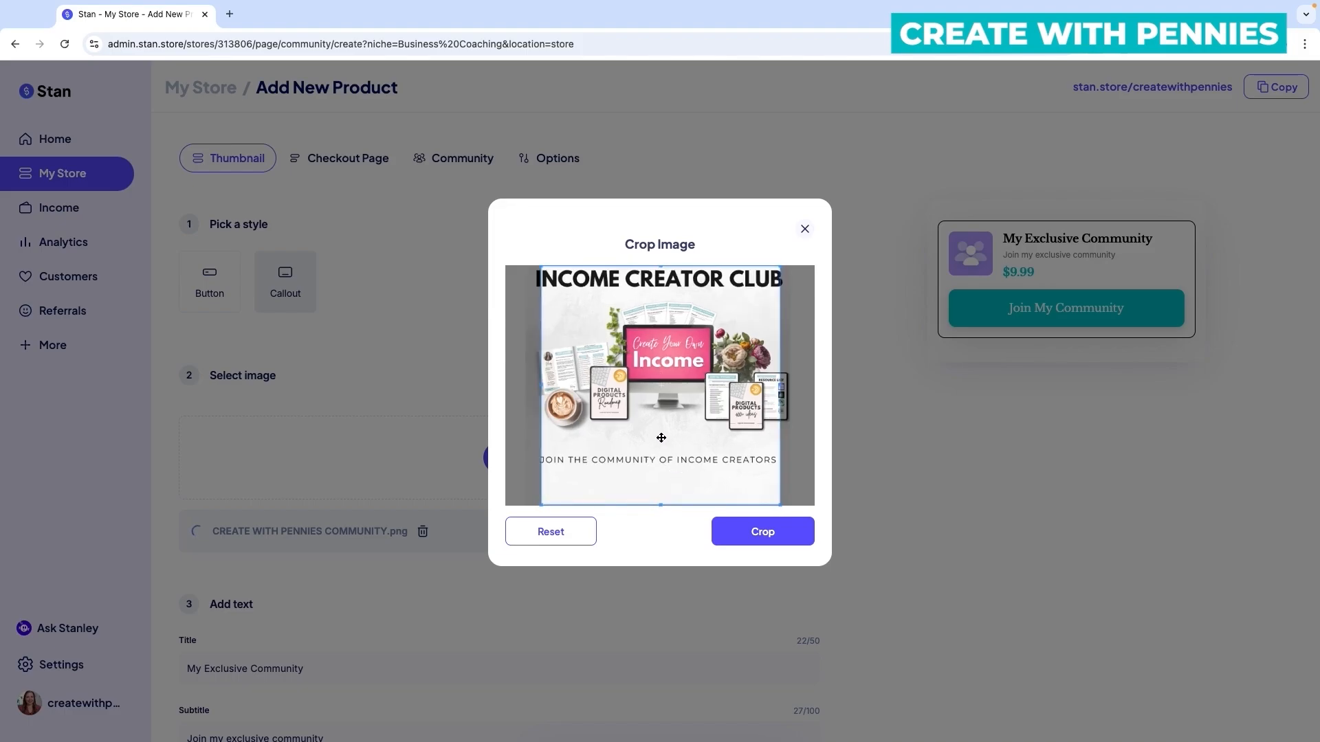
scroll(662, 440, "up", 1)
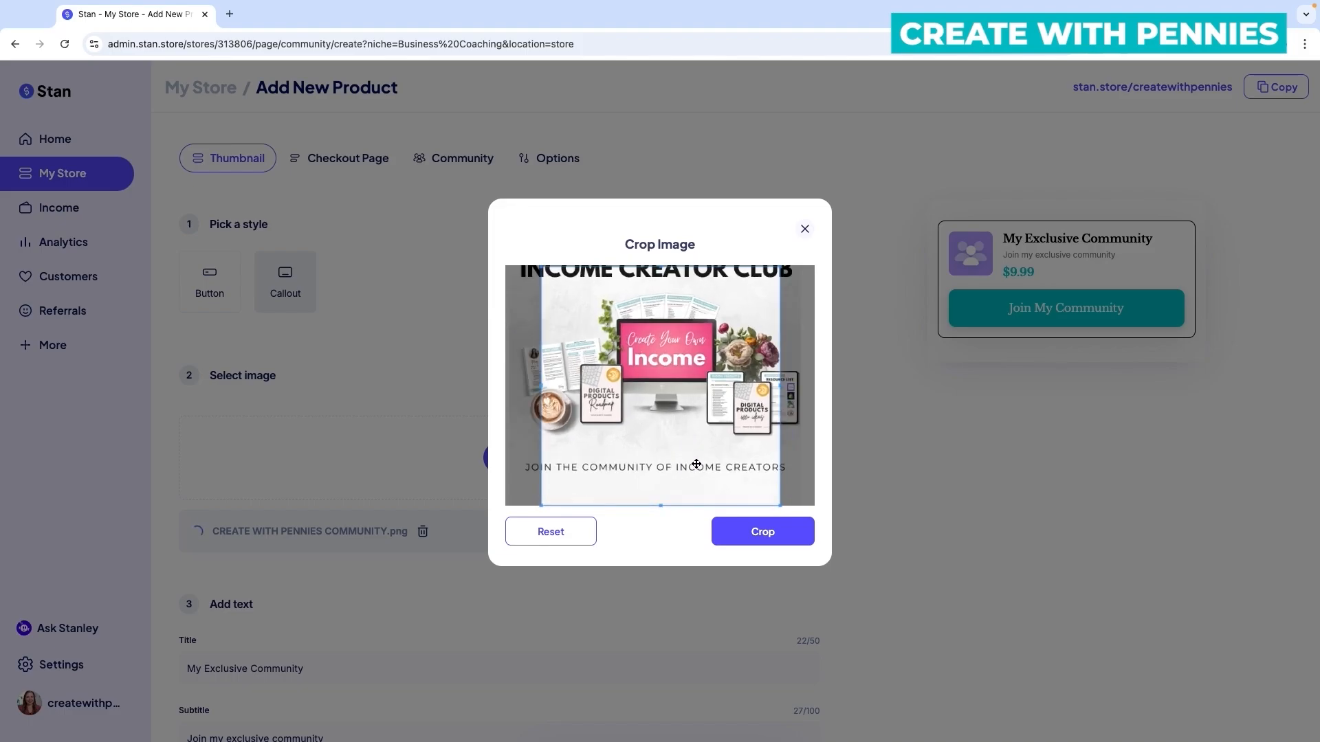
left_click(550, 532)
left_click(789, 537)
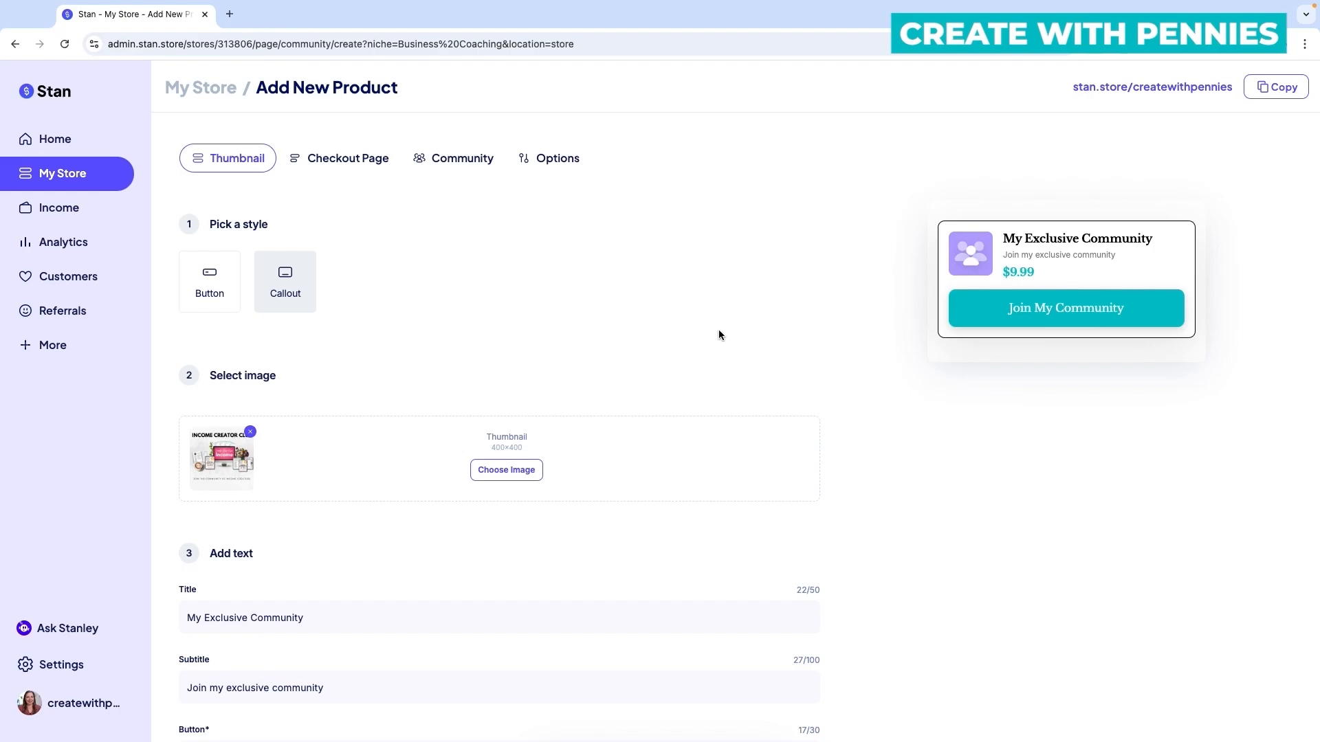
Step: Set the thumbnail title to "Income Creator Club"
scroll(876, 374, "down", 3)
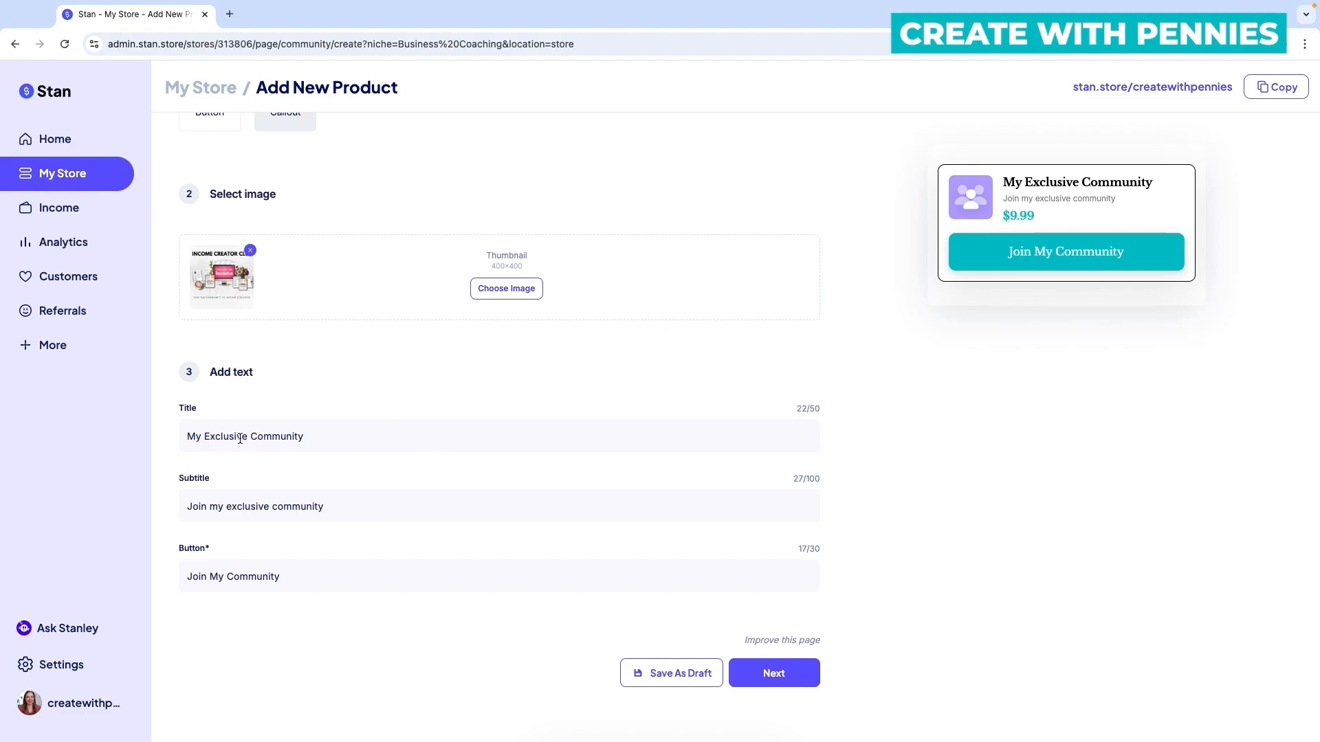
left_click_drag(248, 436, 215, 434)
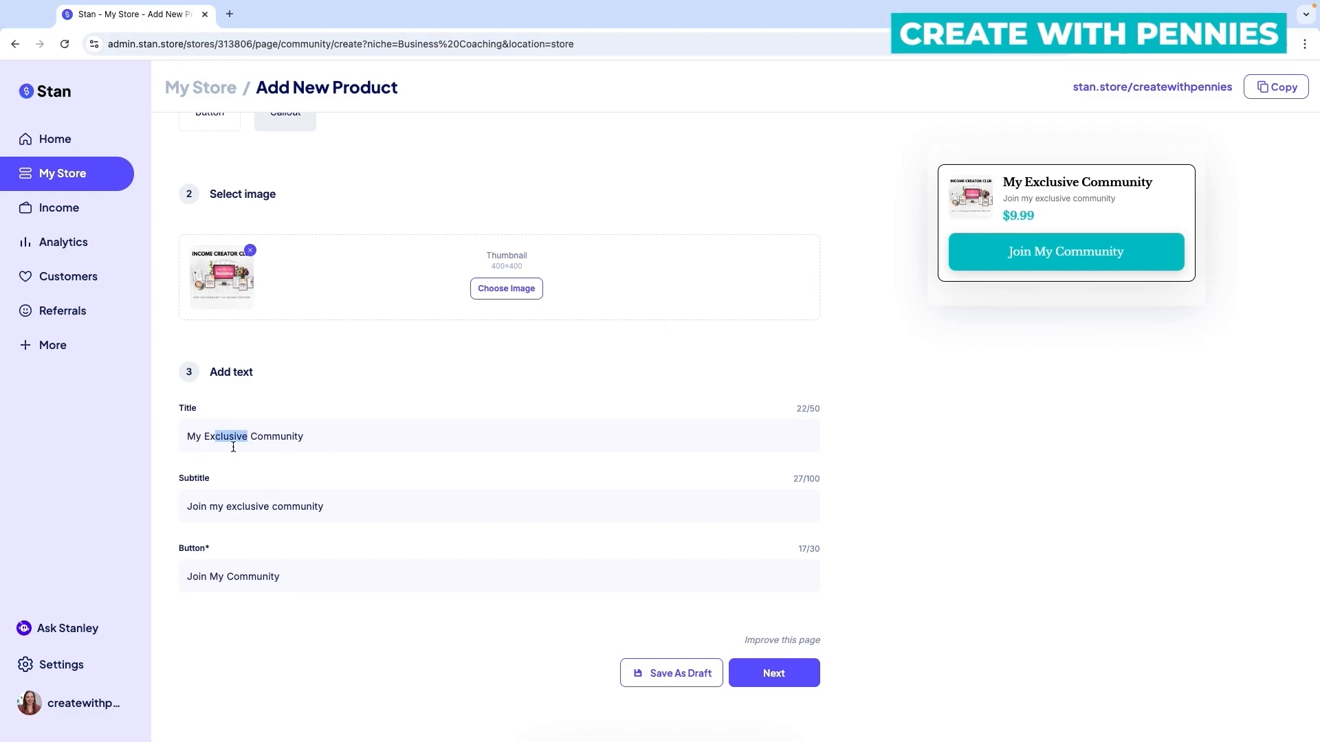
left_click(321, 440)
triple_click(237, 436)
type("Income C")
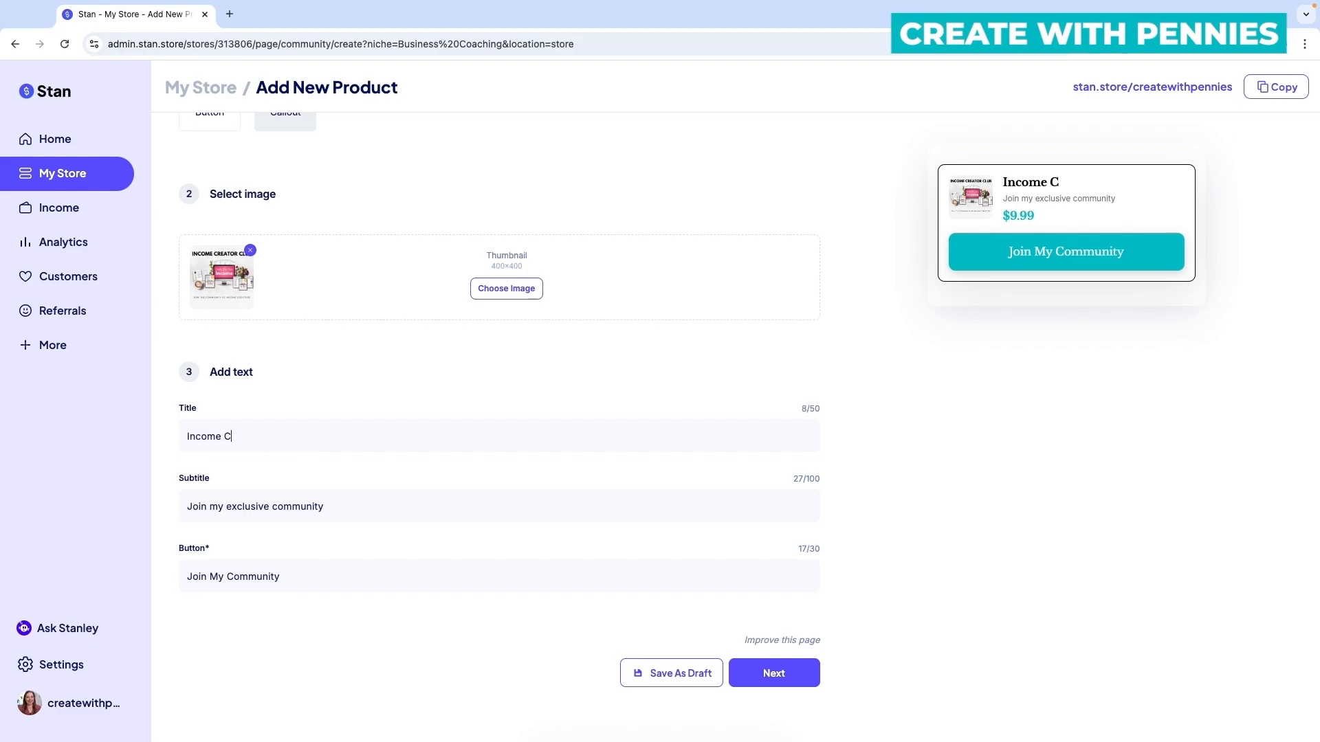
type("reator Club")
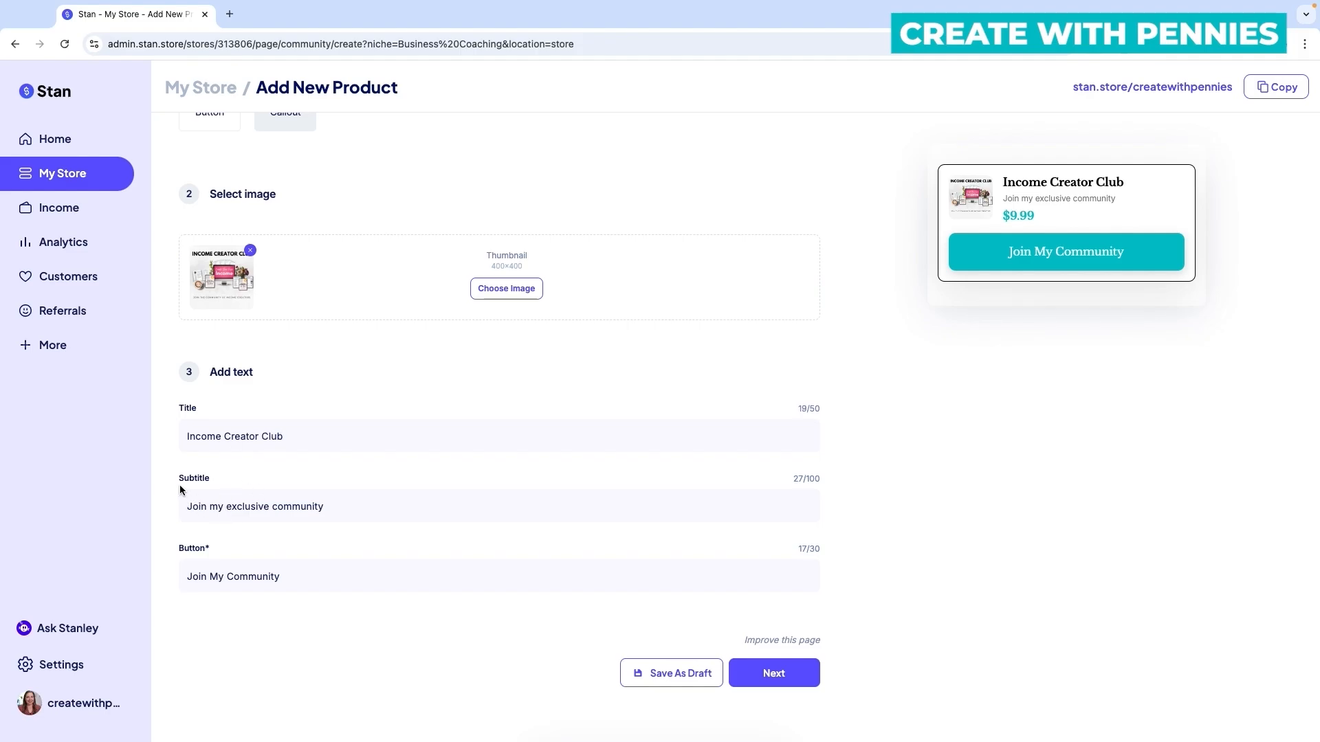
Step: Change the thumbnail subtitle to "Join my community of income creators."
left_click(363, 506)
type("of income creators.")
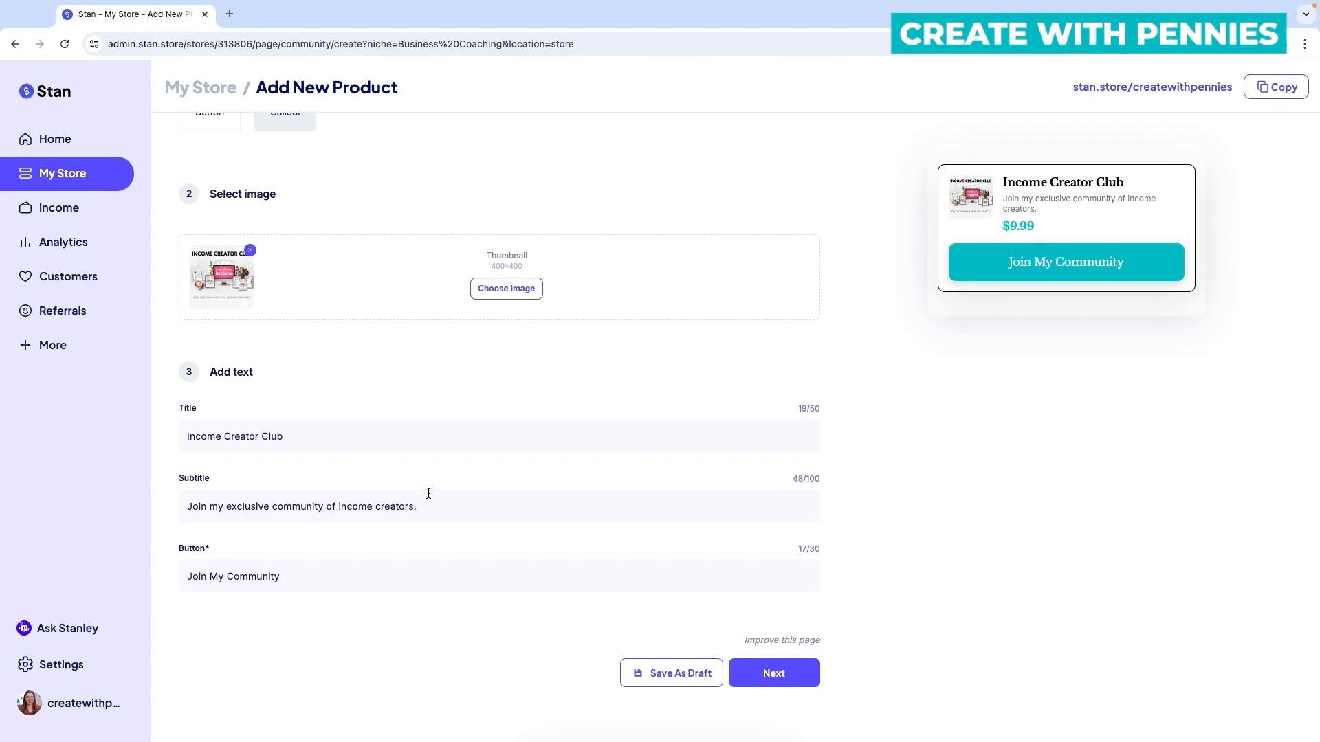
double_click(267, 504)
key("BackSpace")
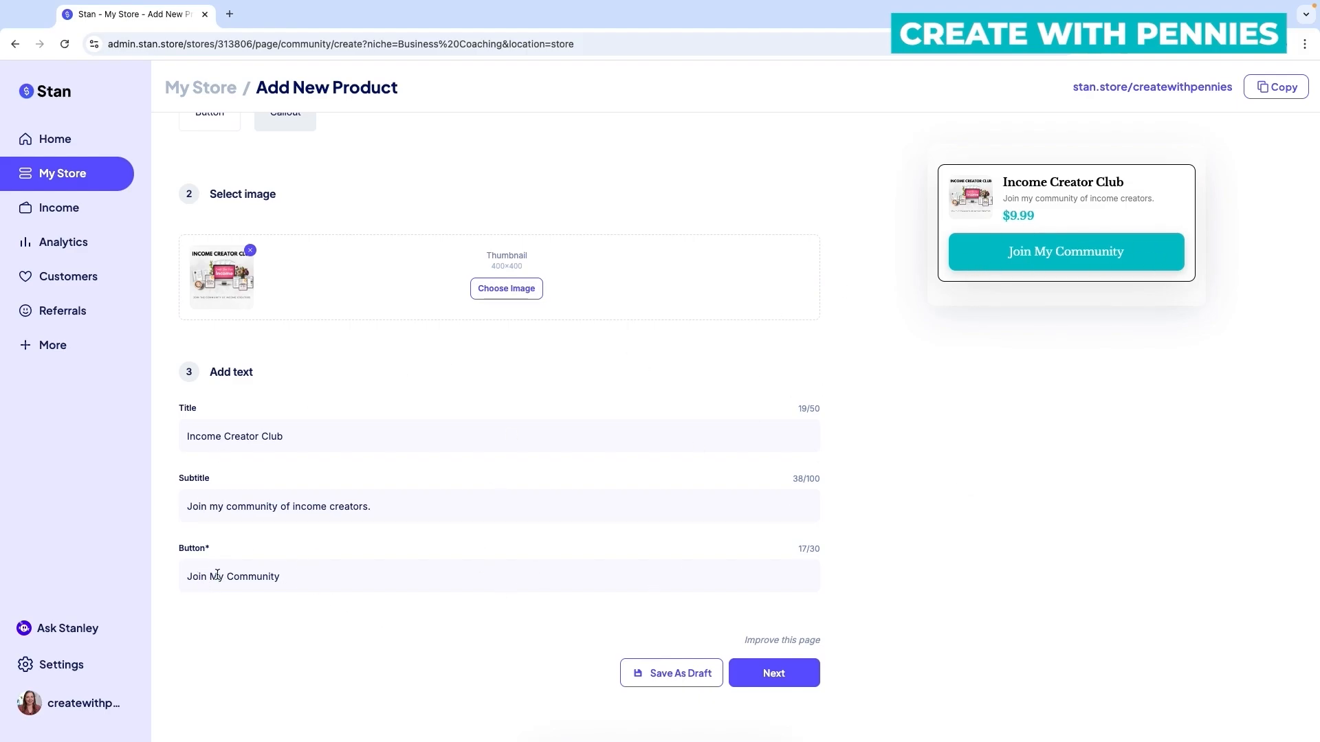
Step: Set the thumbnail's button text to "Join NOW" and continue to the checkout page settings
left_click_drag(210, 577, 348, 583)
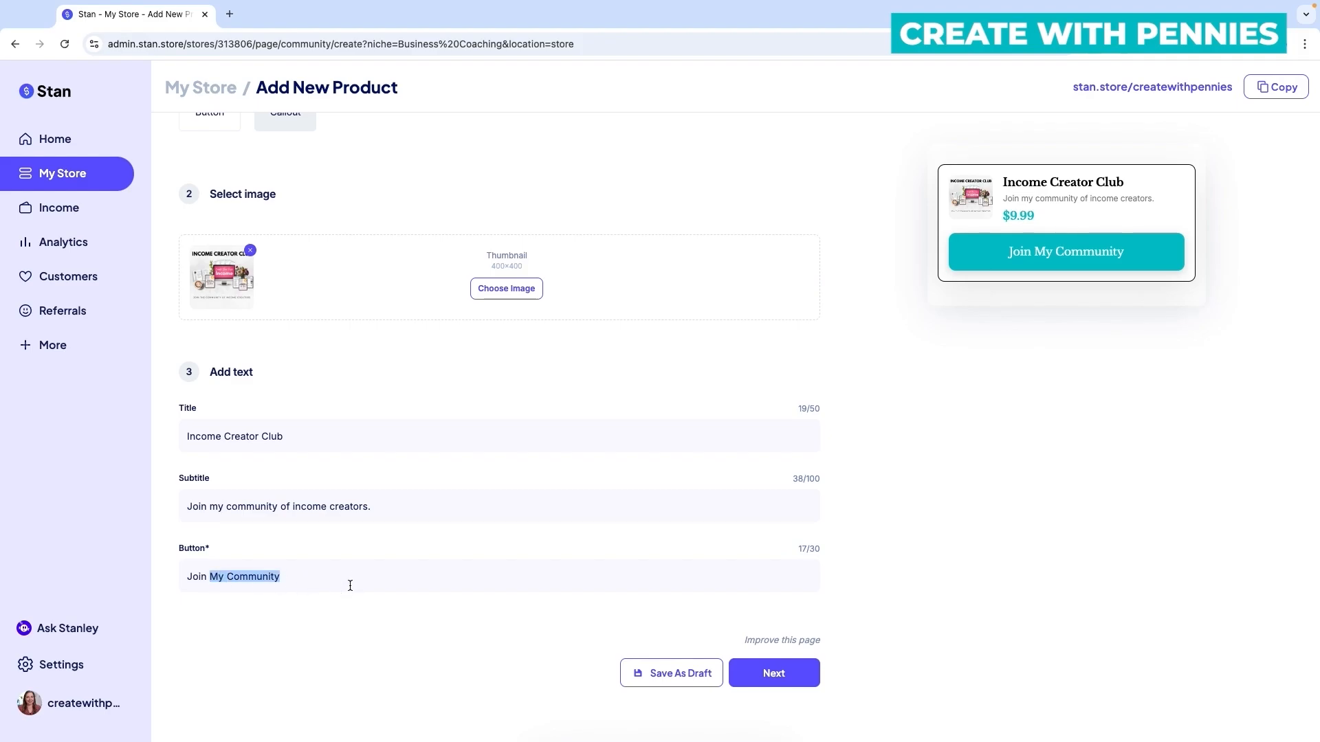
type("NOW")
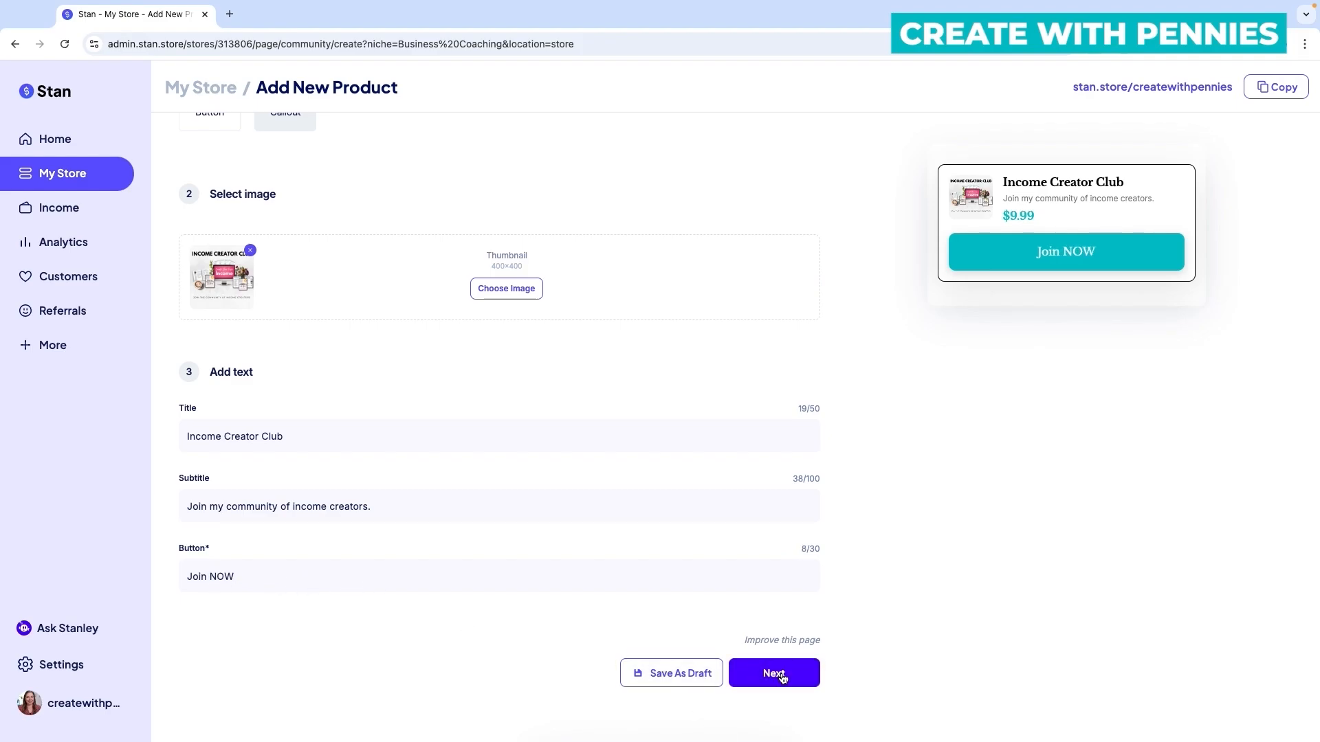
left_click(783, 678)
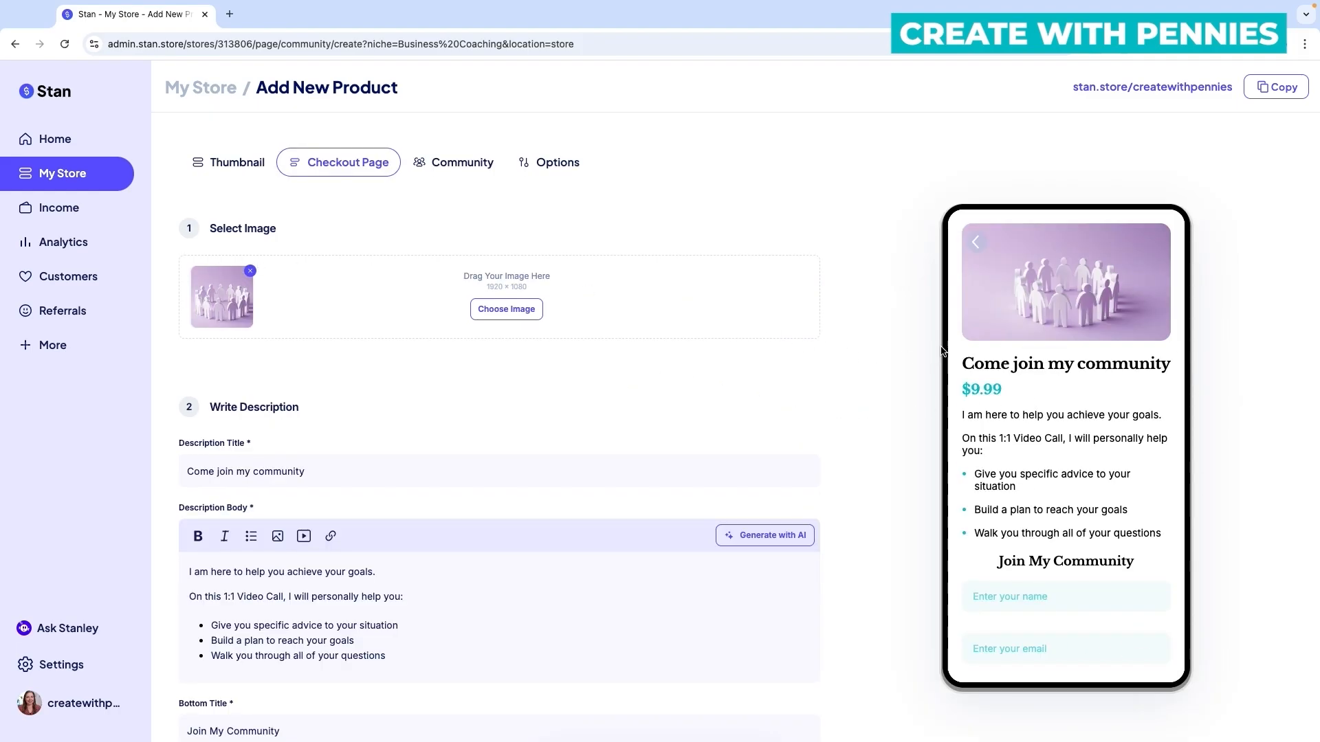
Step: Replace the checkout page image with the wide Income Creator Club PNG, cropping it slightly at its edges
scroll(1061, 370, "down", 6)
scroll(1061, 370, "up", 8)
left_click(525, 314)
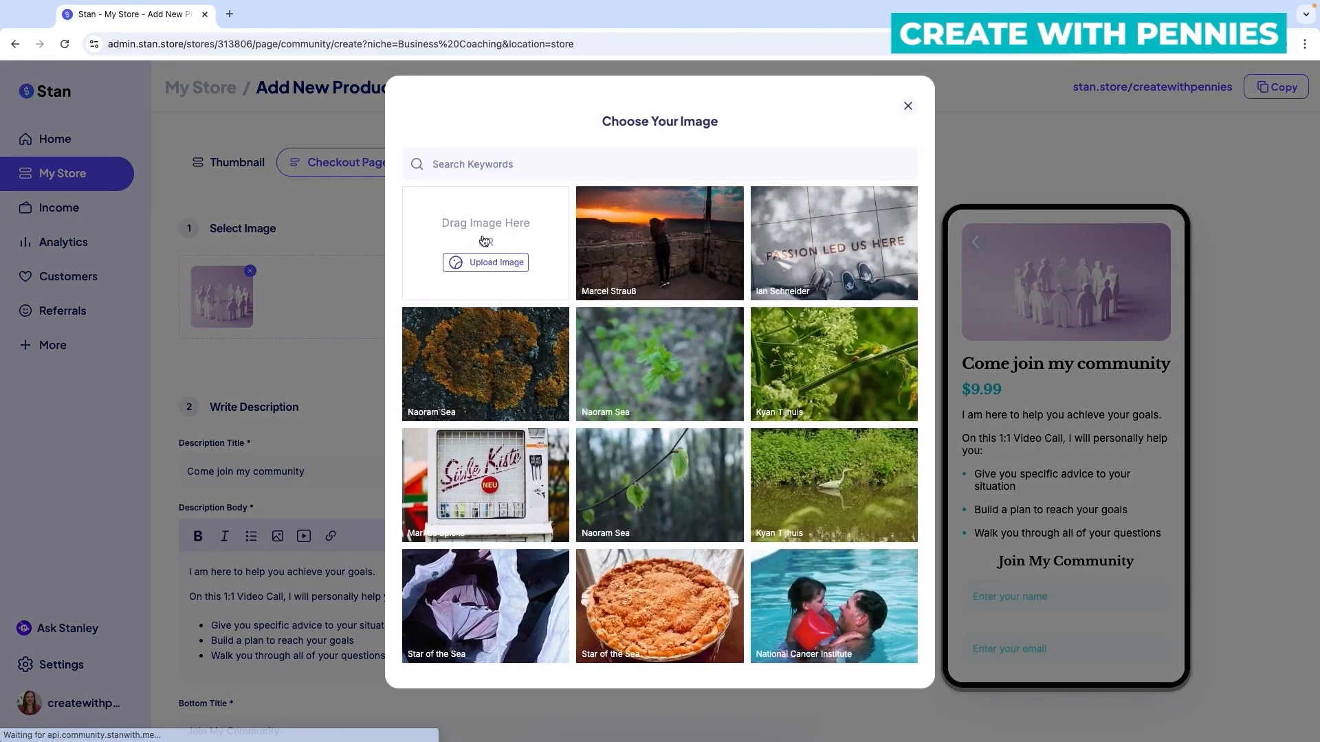
left_click_drag(2, 199, 481, 242)
left_click_drag(506, 382, 512, 383)
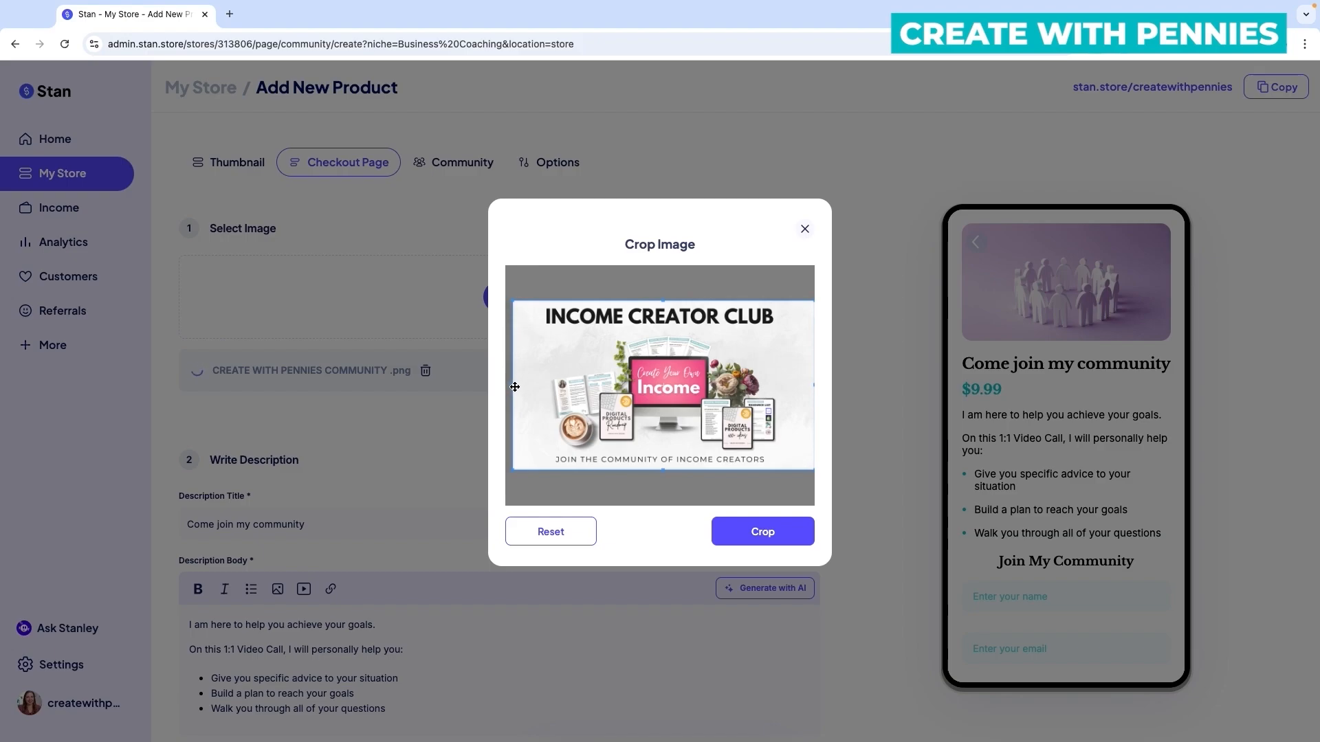
left_click(763, 533)
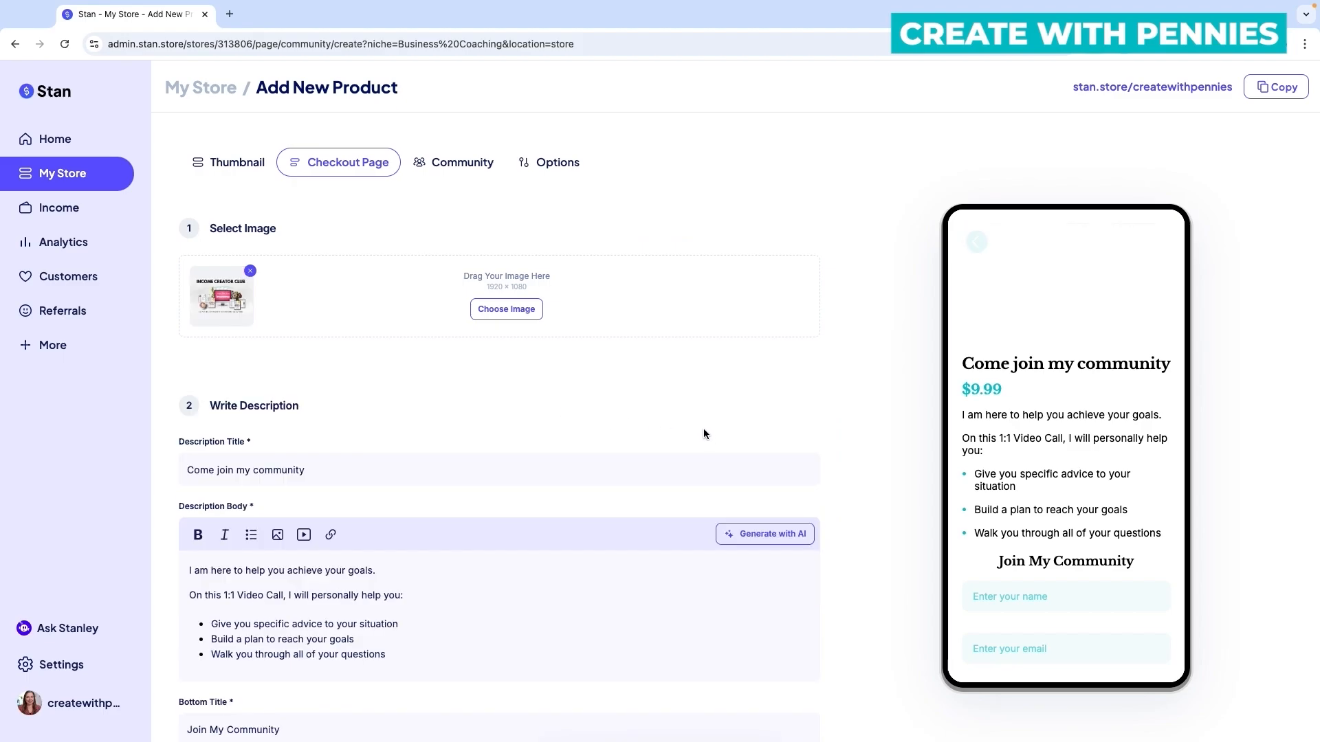
Step: Rewrite the checkout page's description title as "Join the community of income creators!"
scroll(679, 426, "down", 4)
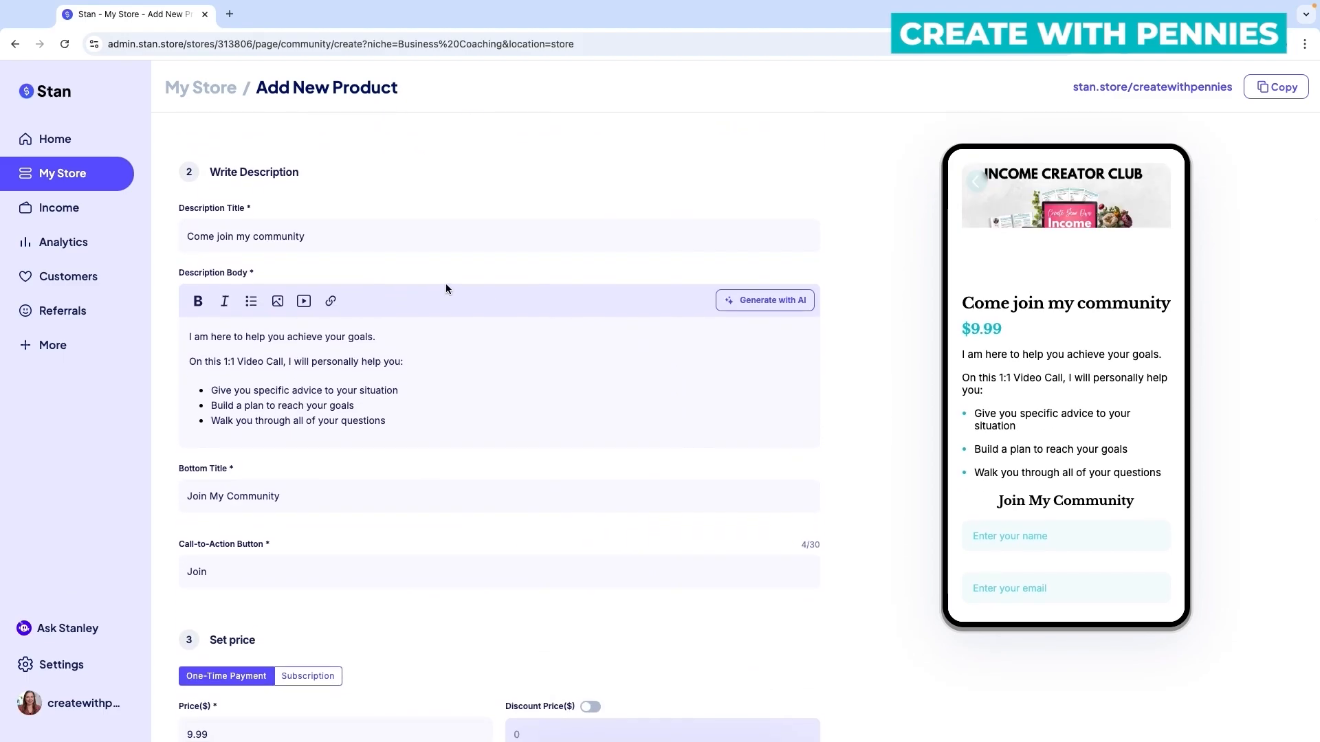
scroll(447, 283, "down", 1)
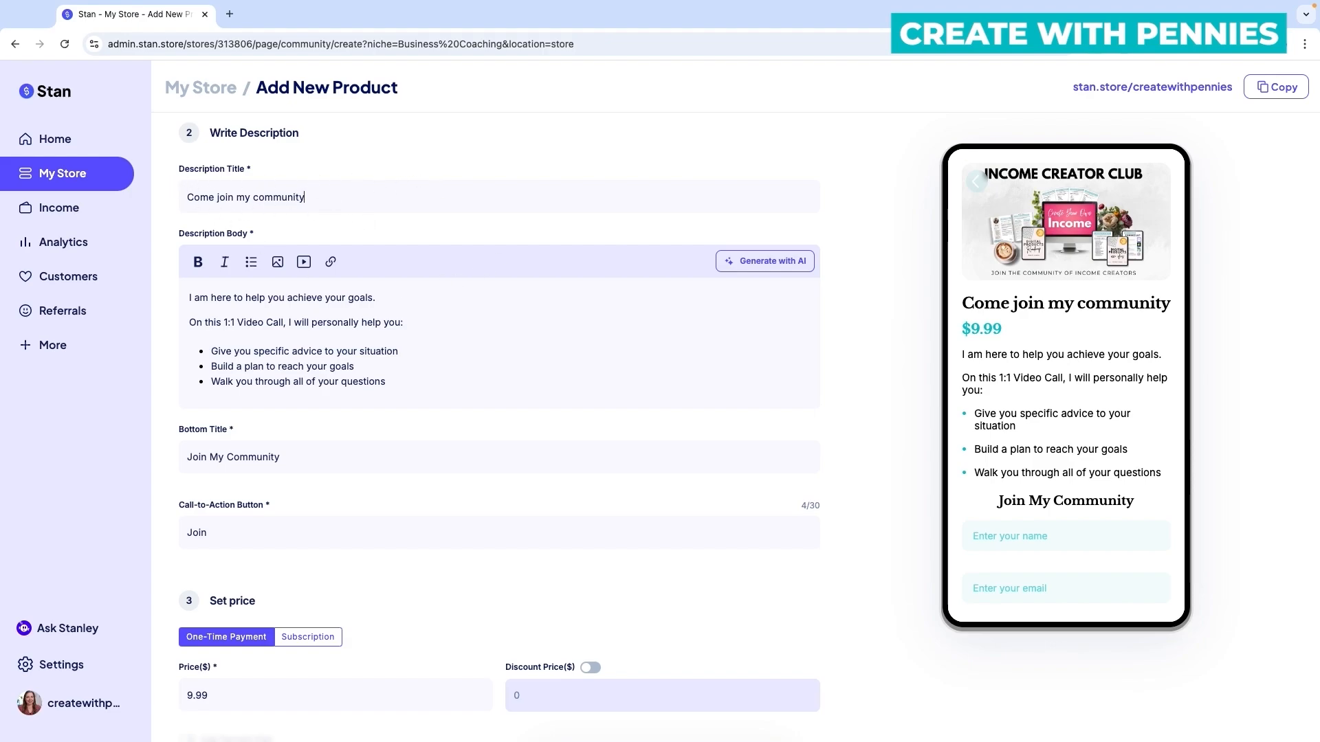
type("!")
left_click(253, 197)
type("income")
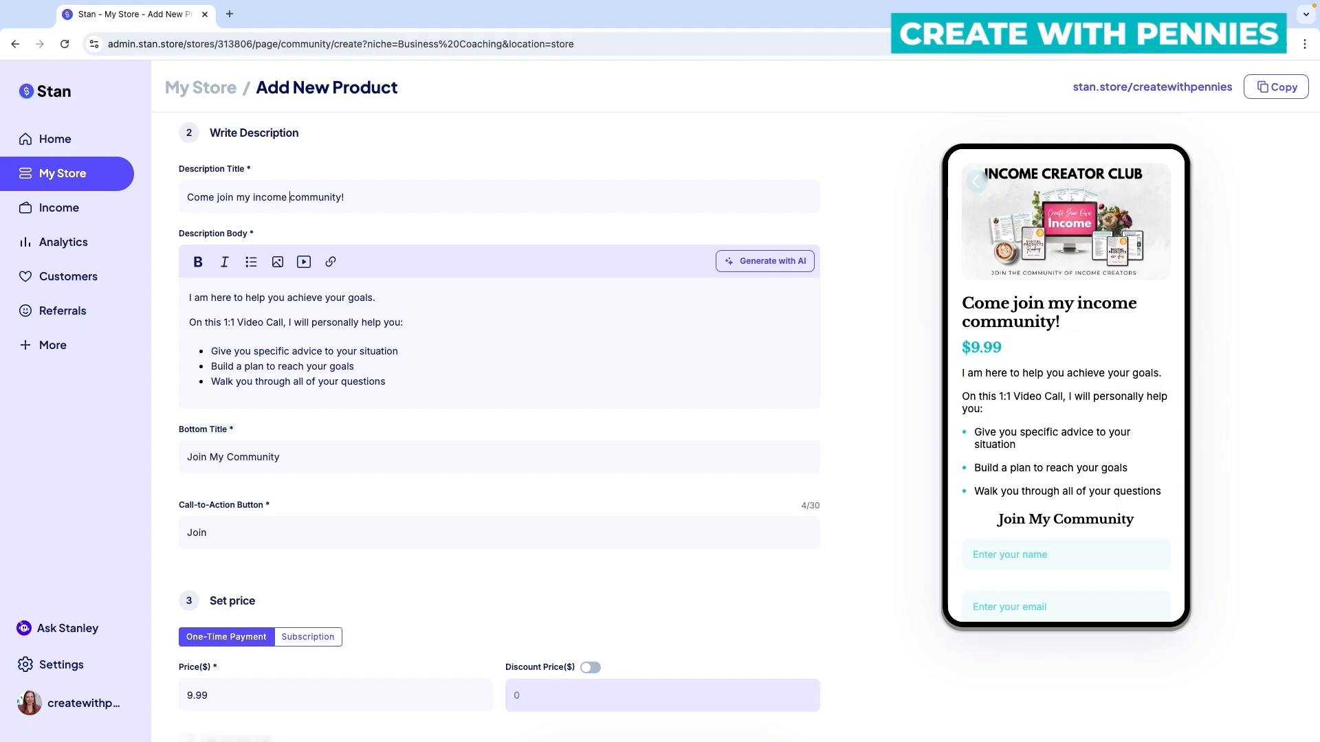
type(" creators")
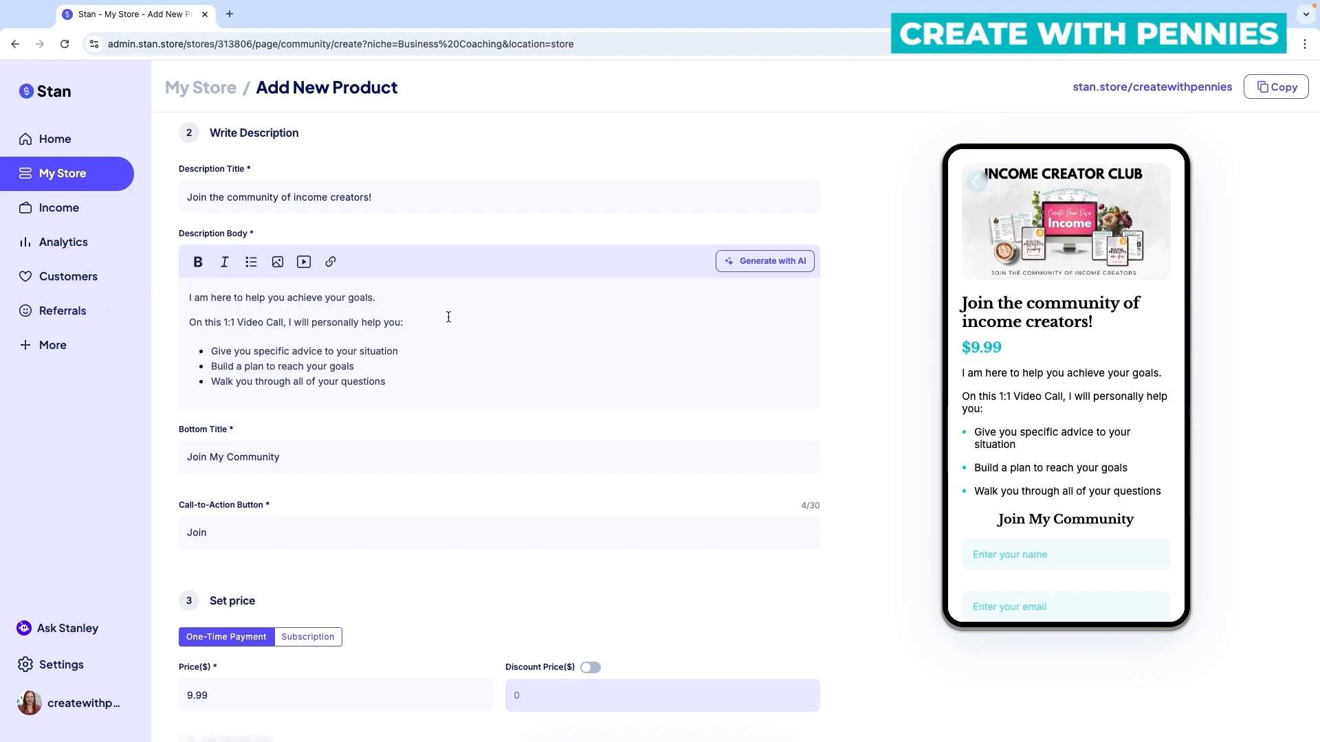
Step: Generate an AI suggestion for the description body, and replace "1:1 Video Call" in the existing text with "chat based community"
left_click(763, 265)
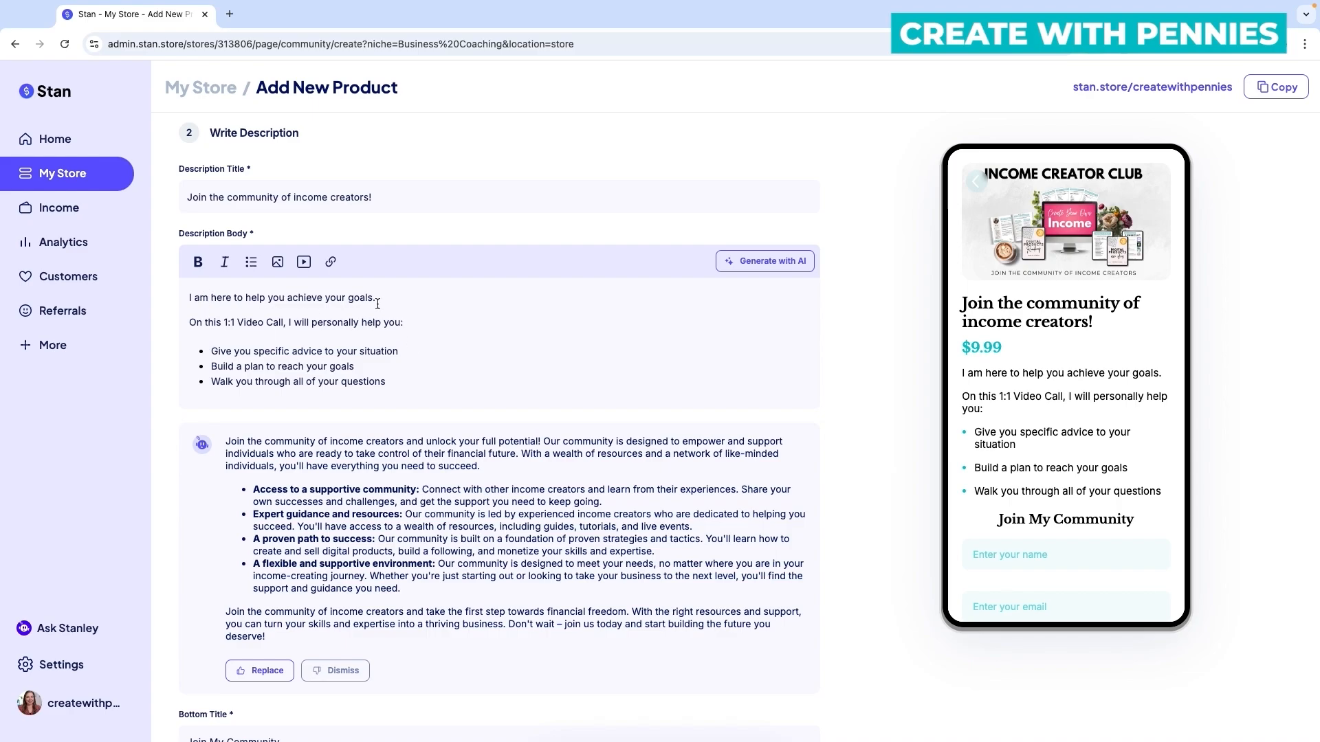
left_click_drag(224, 322, 282, 323)
key("BackSpace")
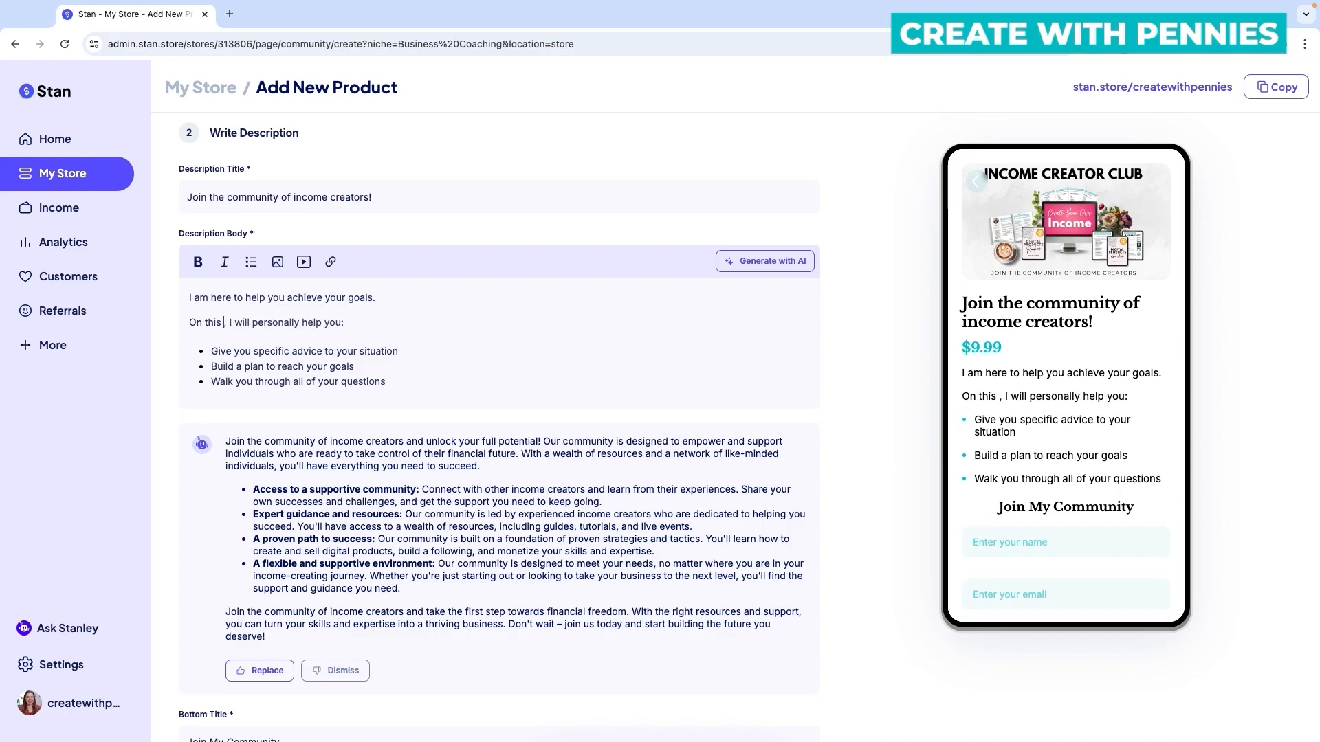
type("chat based community")
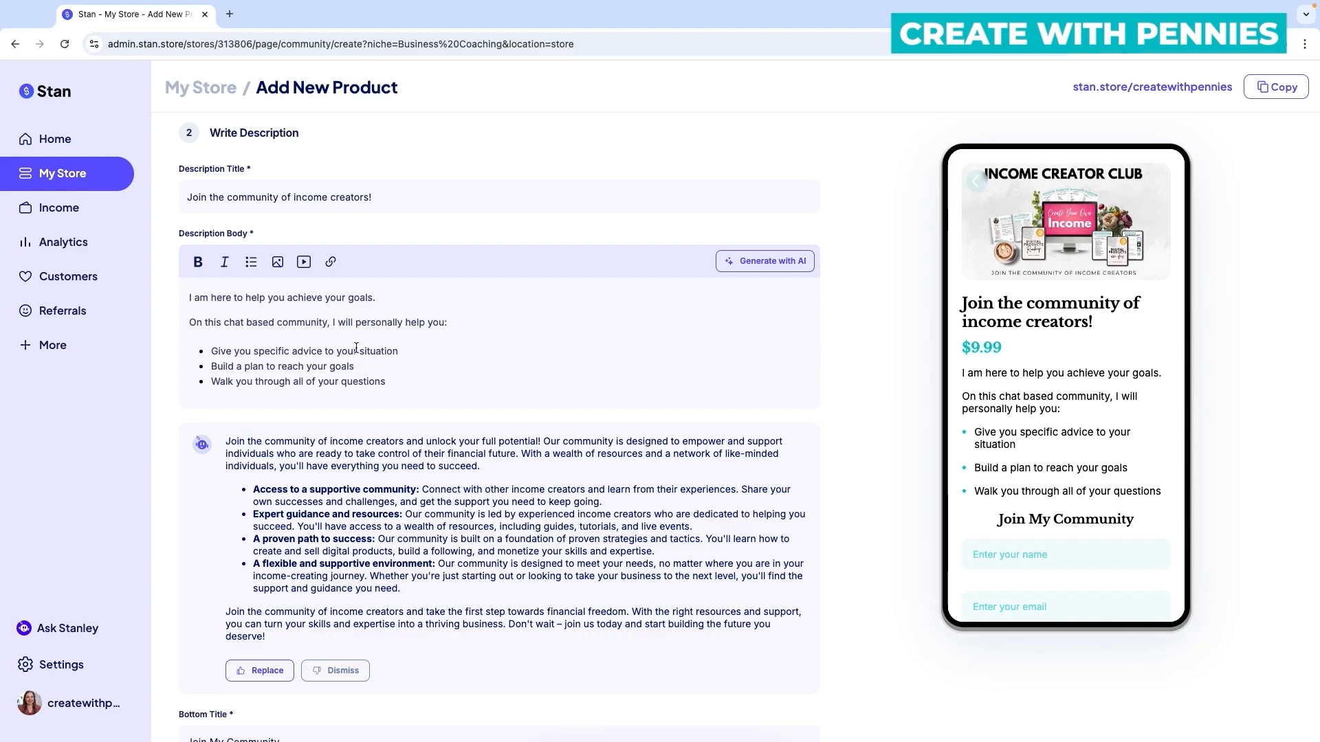
Step: Remove the plan-building bullet from the description body and add "Interact with other community members" and "Get monthly drops of helpful tools and templates"
triple_click(377, 366)
key("BackSpace")
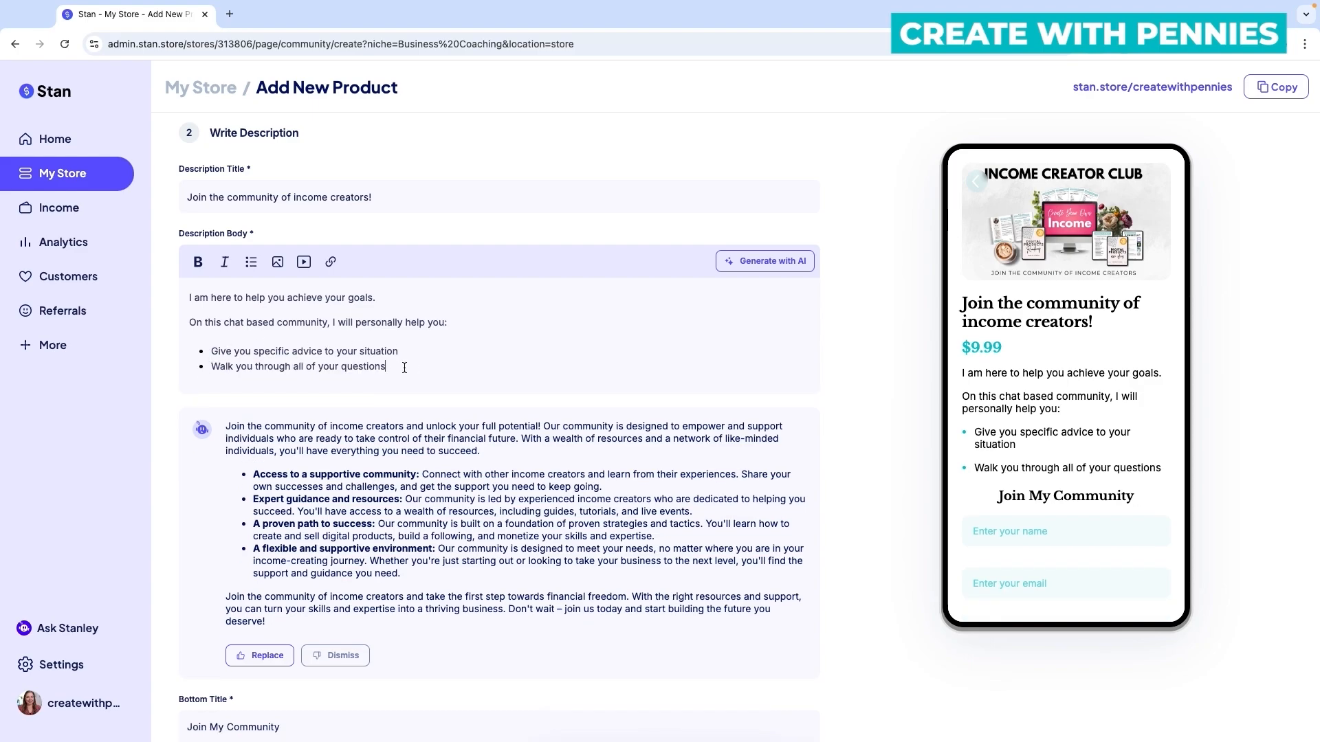
key("Return")
type("Interact with other community members")
key("Return")
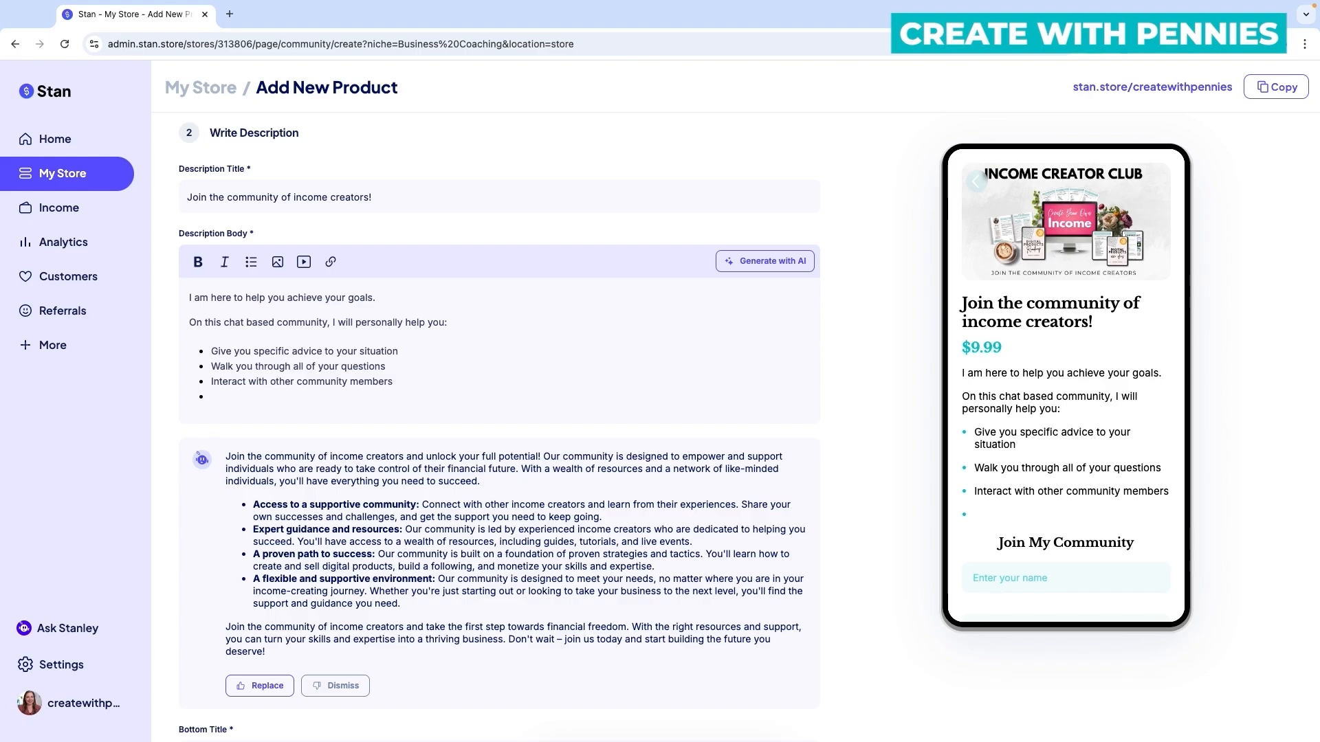
type("Get monthly drops of helpful tools and templates")
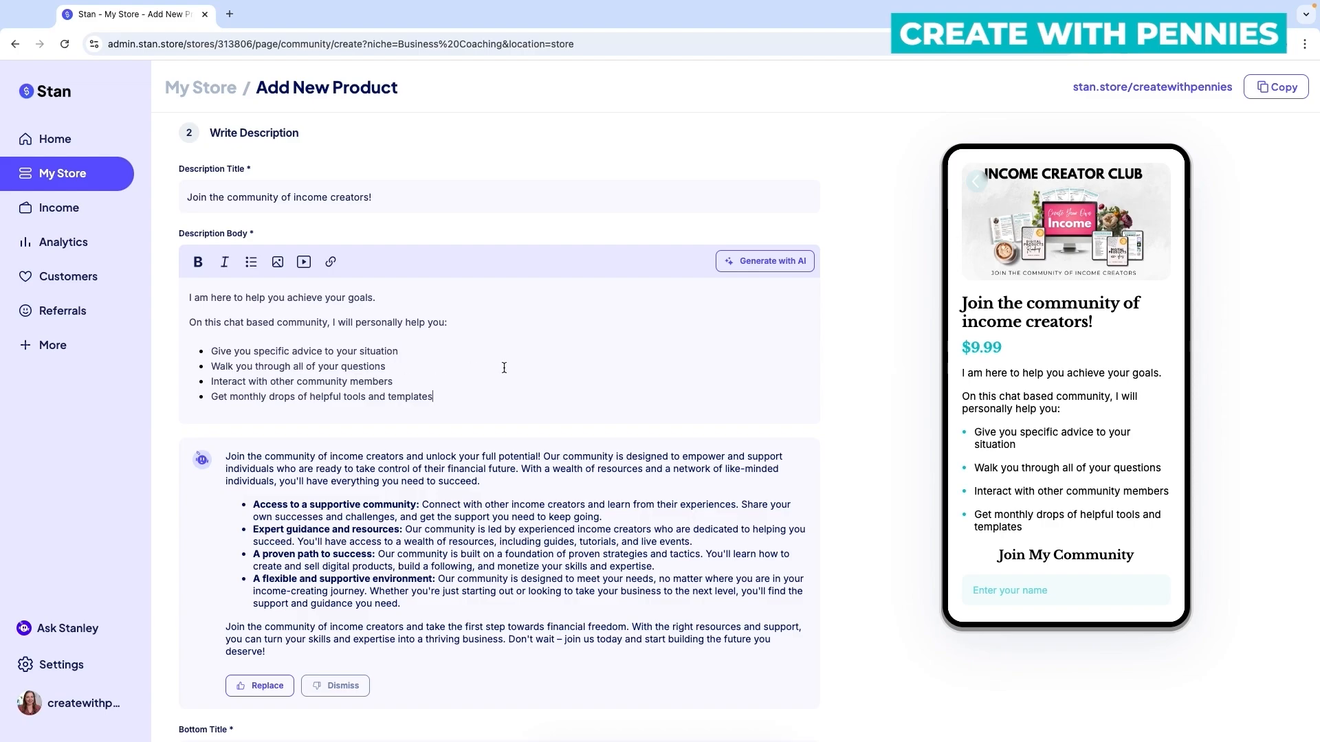
scroll(504, 368, "down", 5)
scroll(503, 363, "down", 3)
scroll(503, 361, "up", 5)
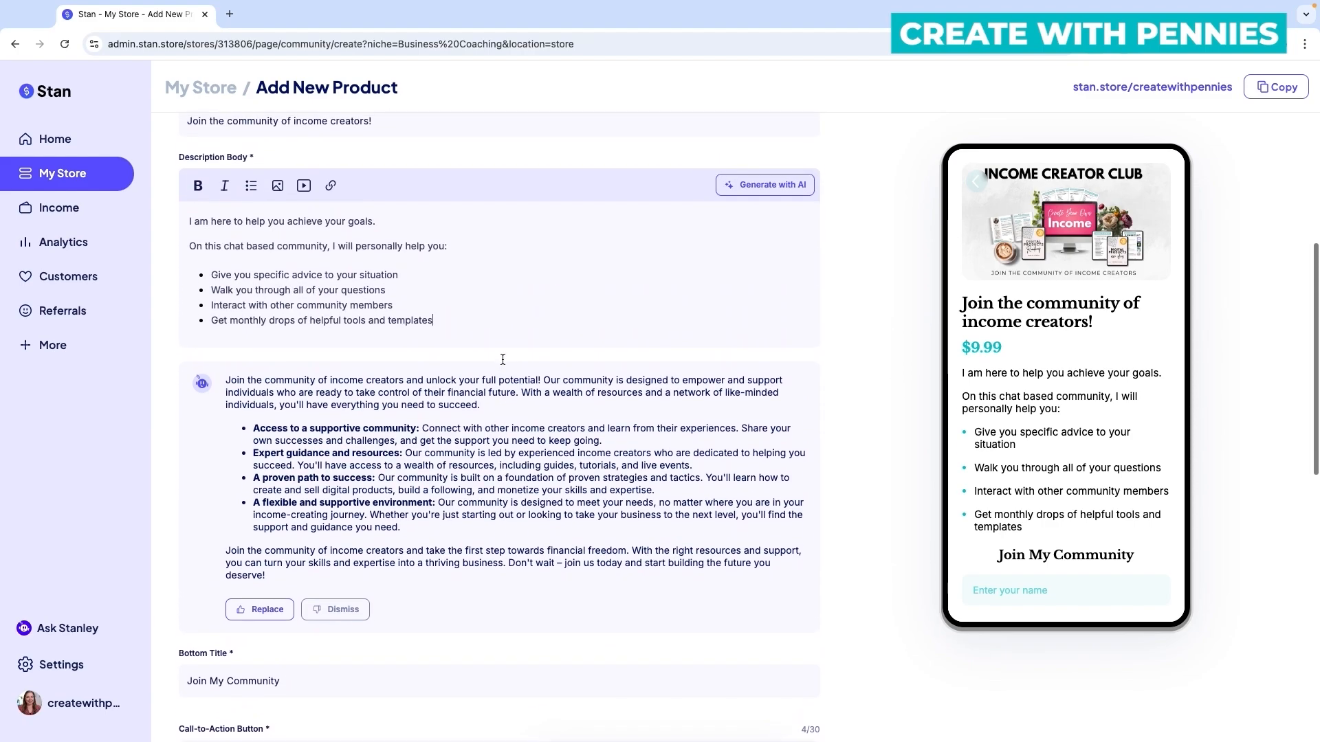
Step: Change the checkout page's bottom title to "Join The Income Creator Club"
scroll(502, 361, "down", 2)
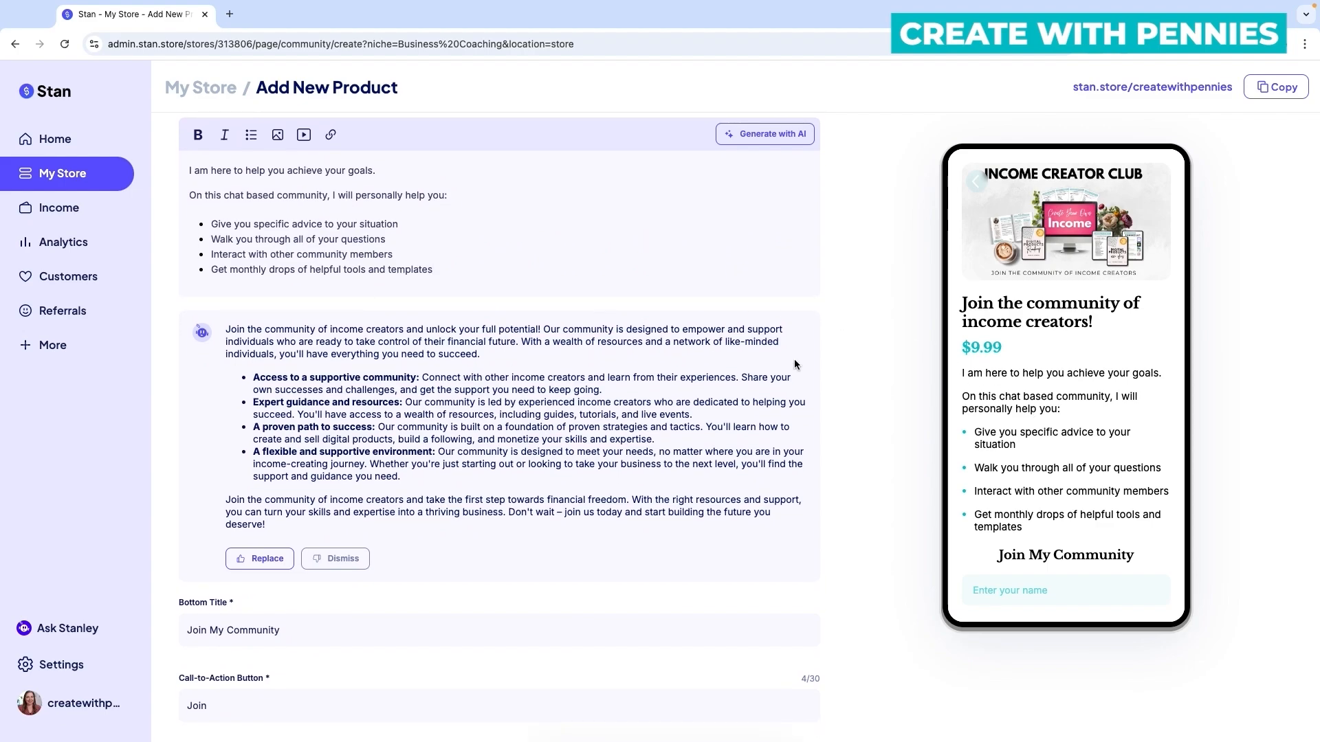
scroll(688, 354, "down", 4)
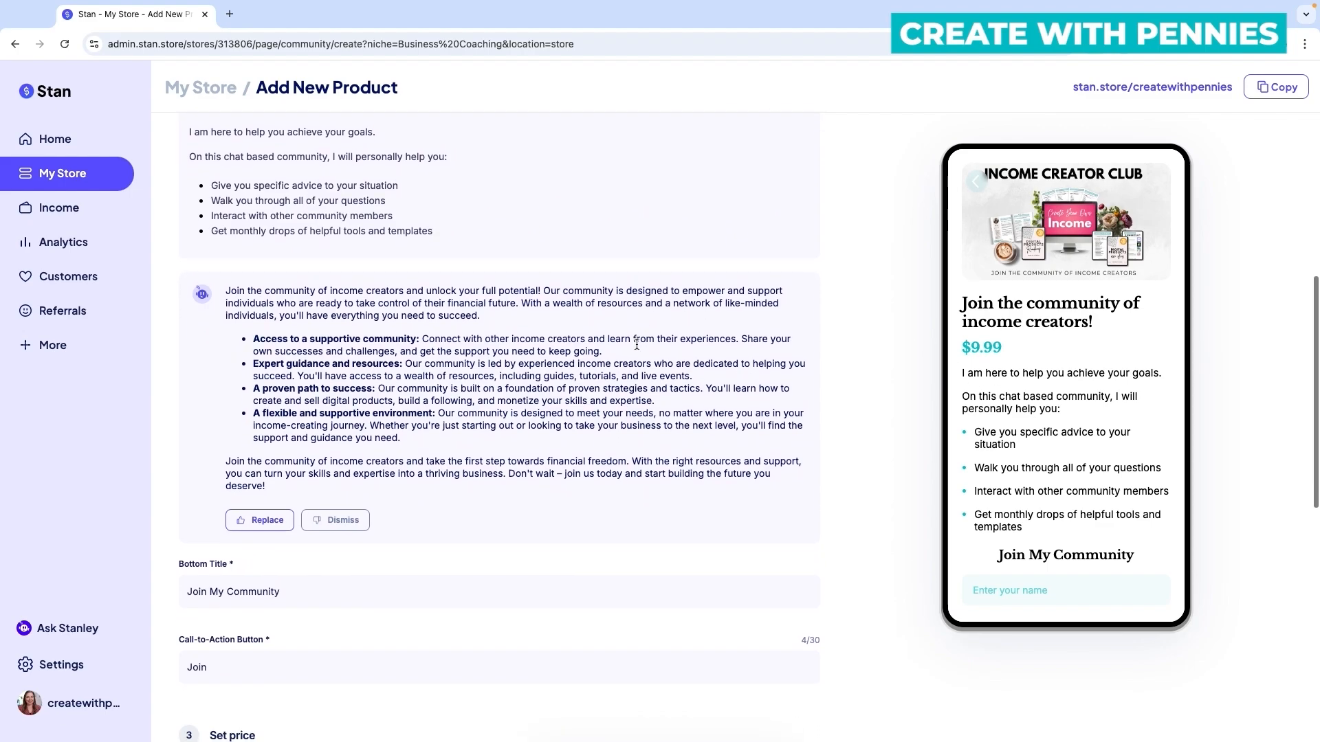
scroll(542, 365, "down", 5)
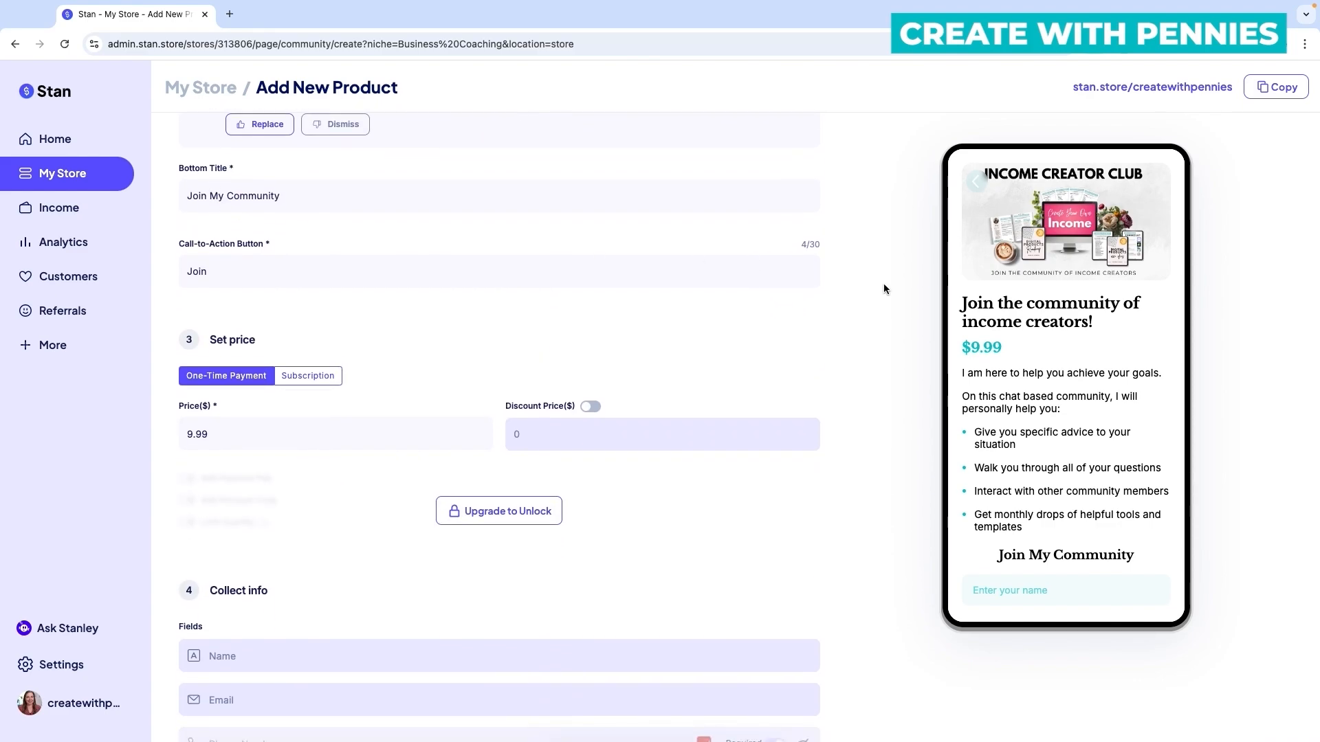
scroll(1090, 333, "down", 4)
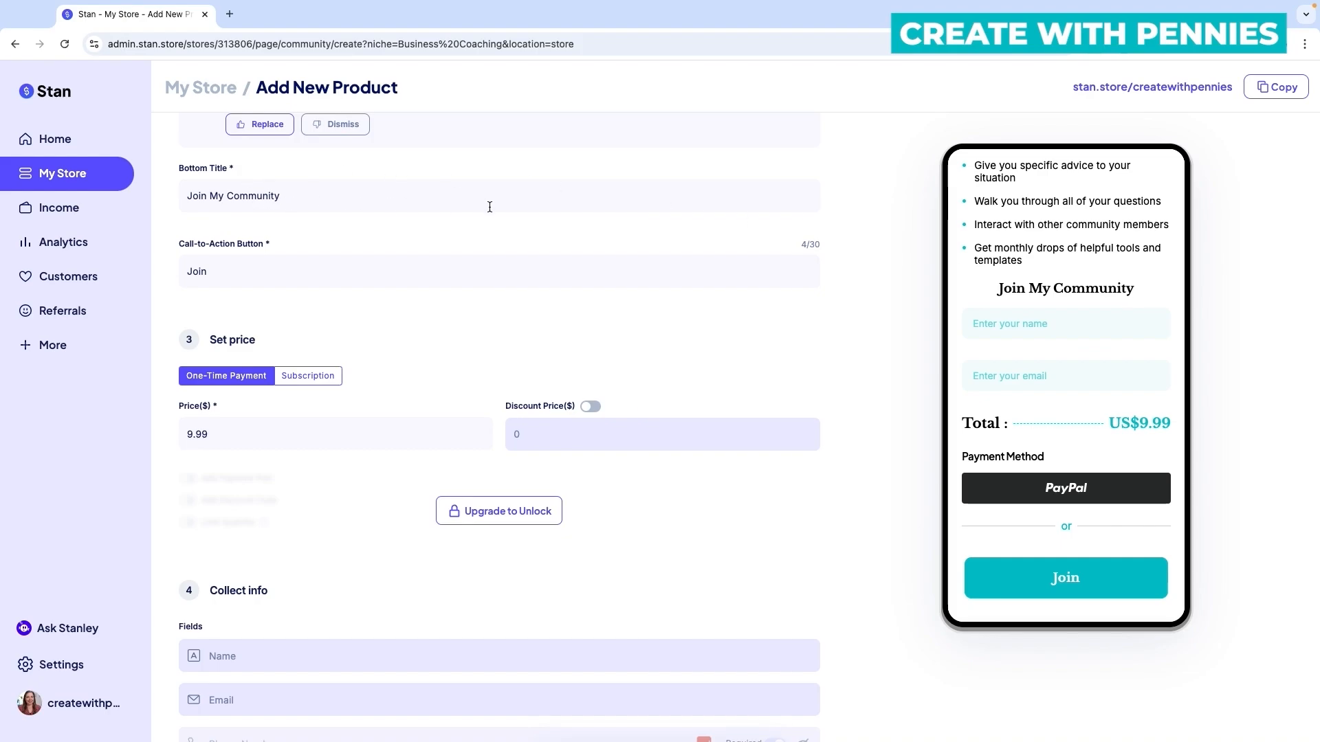
double_click(219, 199)
type("The")
double_click(253, 196)
key("BackSpace")
type("Income Creator Club")
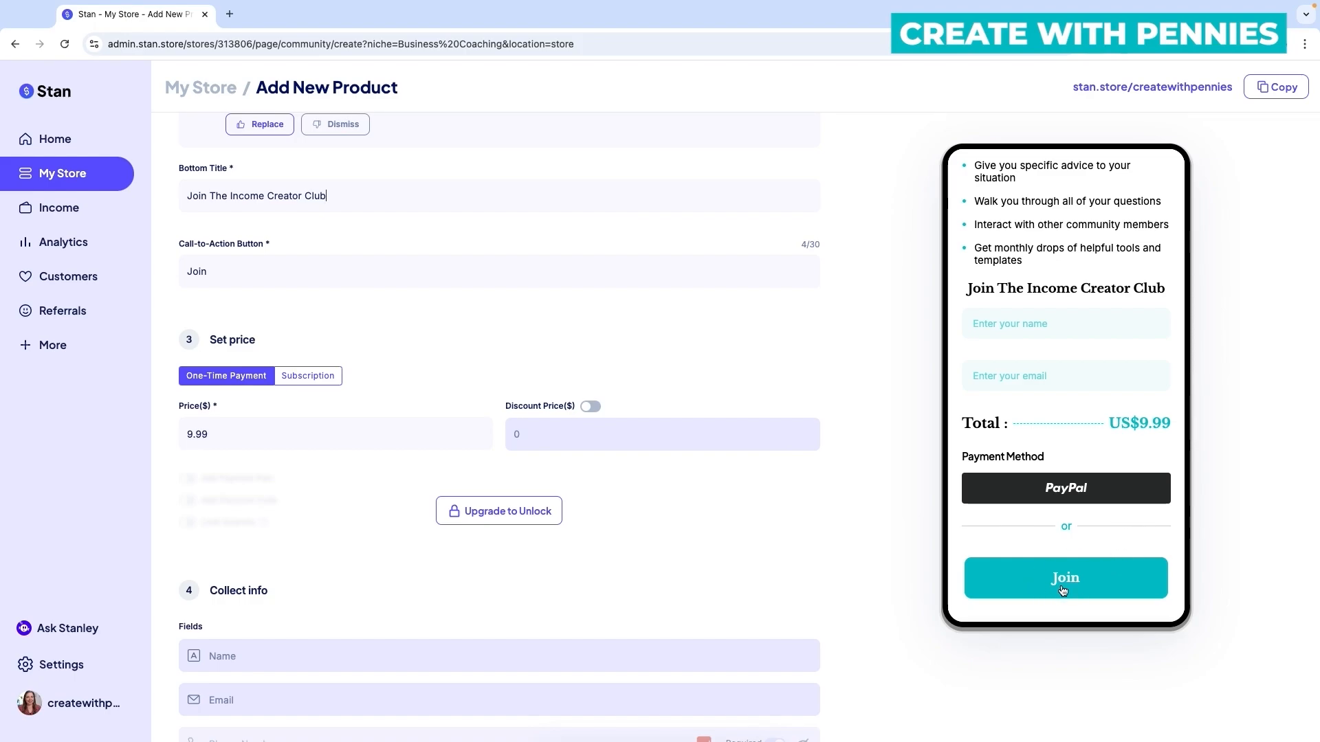
Step: Try "Join NOW" as the checkout page's call-to-action button text, and restore it to "Join"
double_click(234, 272)
left_click(235, 272)
type("NOW")
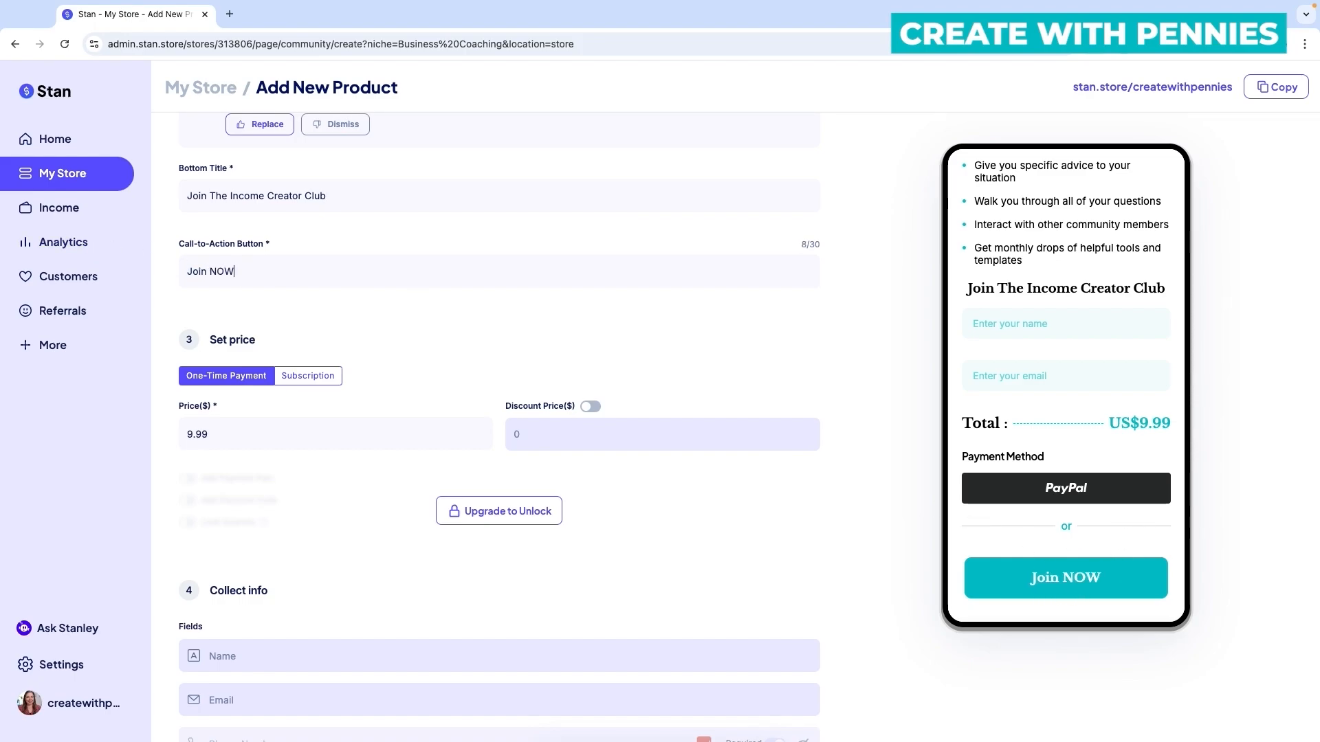
key("BackSpace")
key("BackSpace")
key("BackSpace")
key("BackSpace")
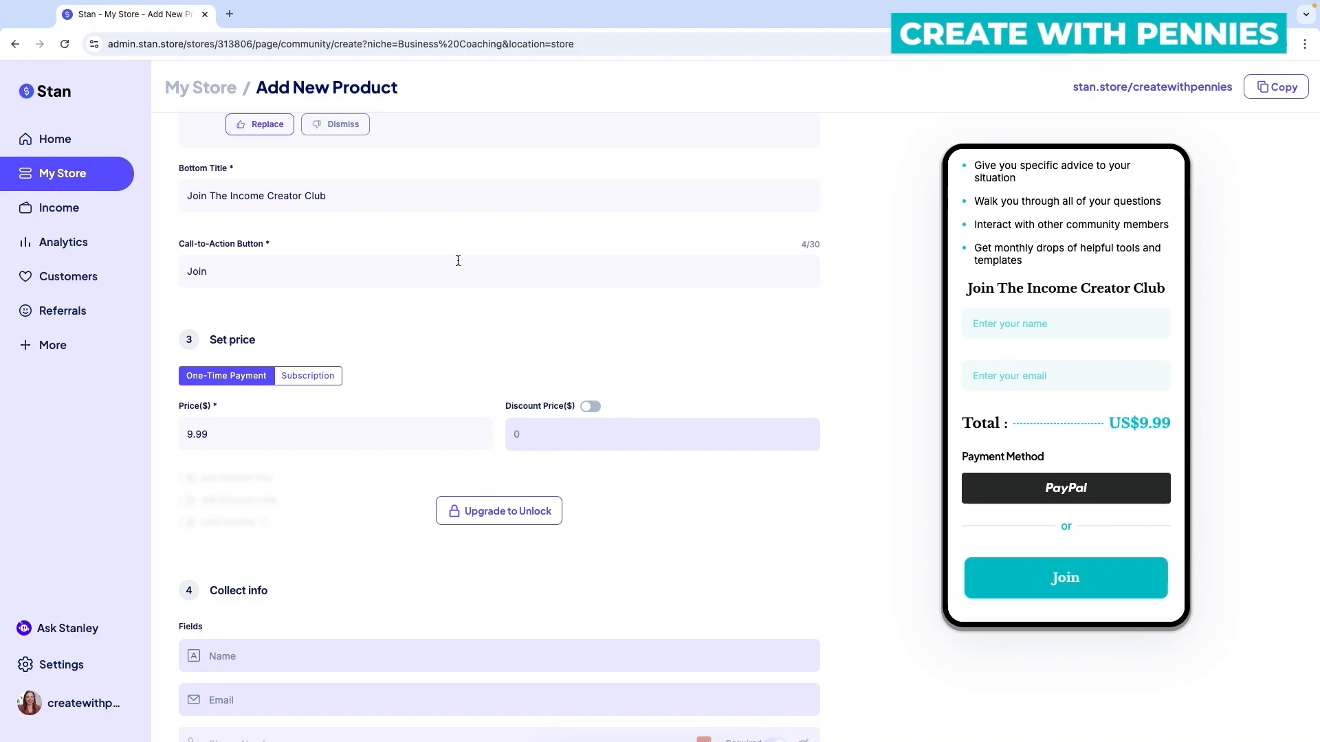
Step: Switch the product's pricing from one-time payment to subscription
scroll(845, 306, "down", 3)
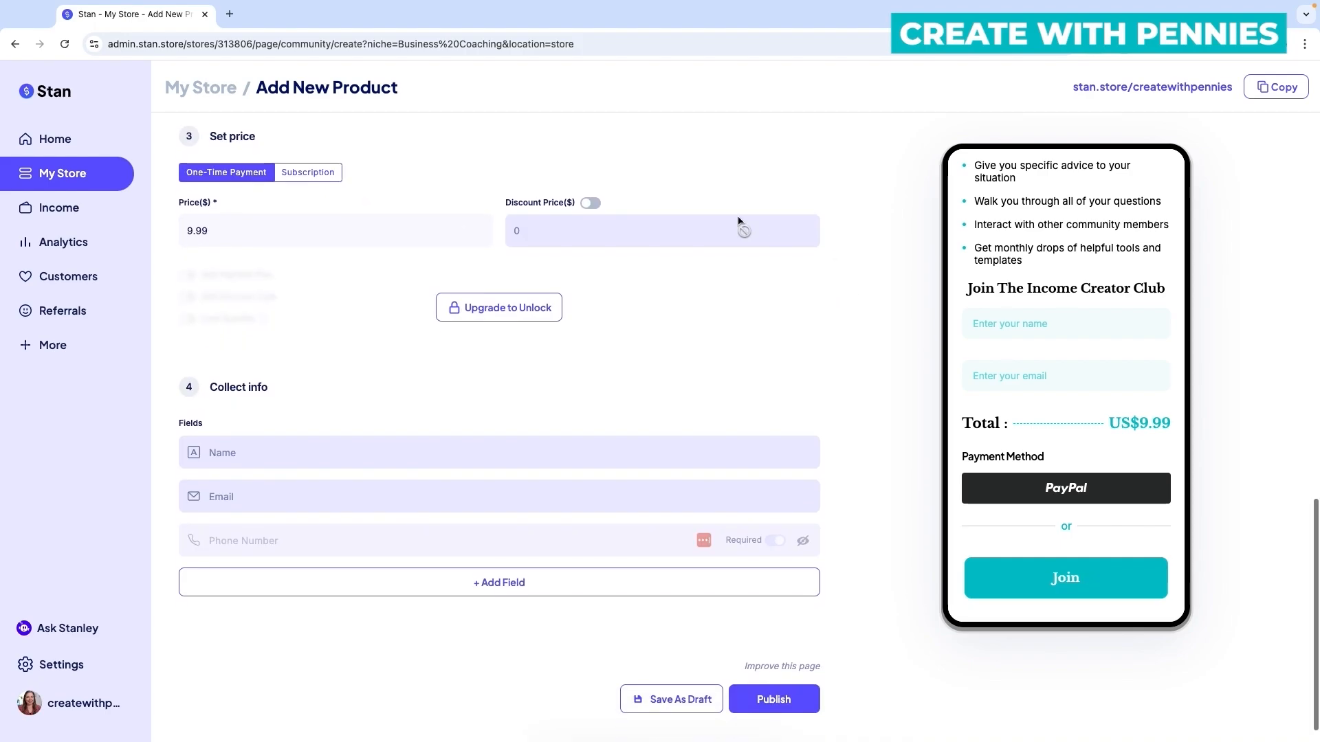
left_click(308, 167)
left_click(234, 172)
left_click(313, 169)
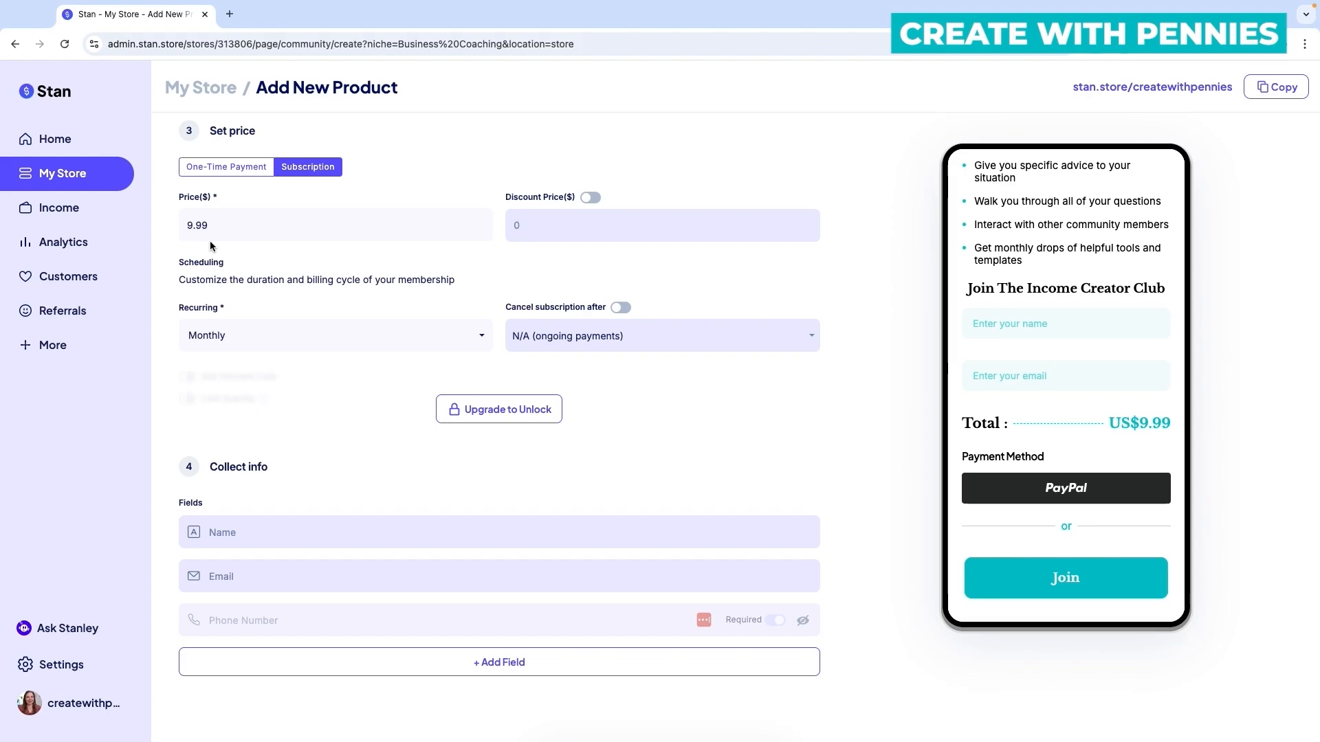
Step: Try a subscription price of $7.00, and restore it to $9.99
scroll(211, 246, "down", 2)
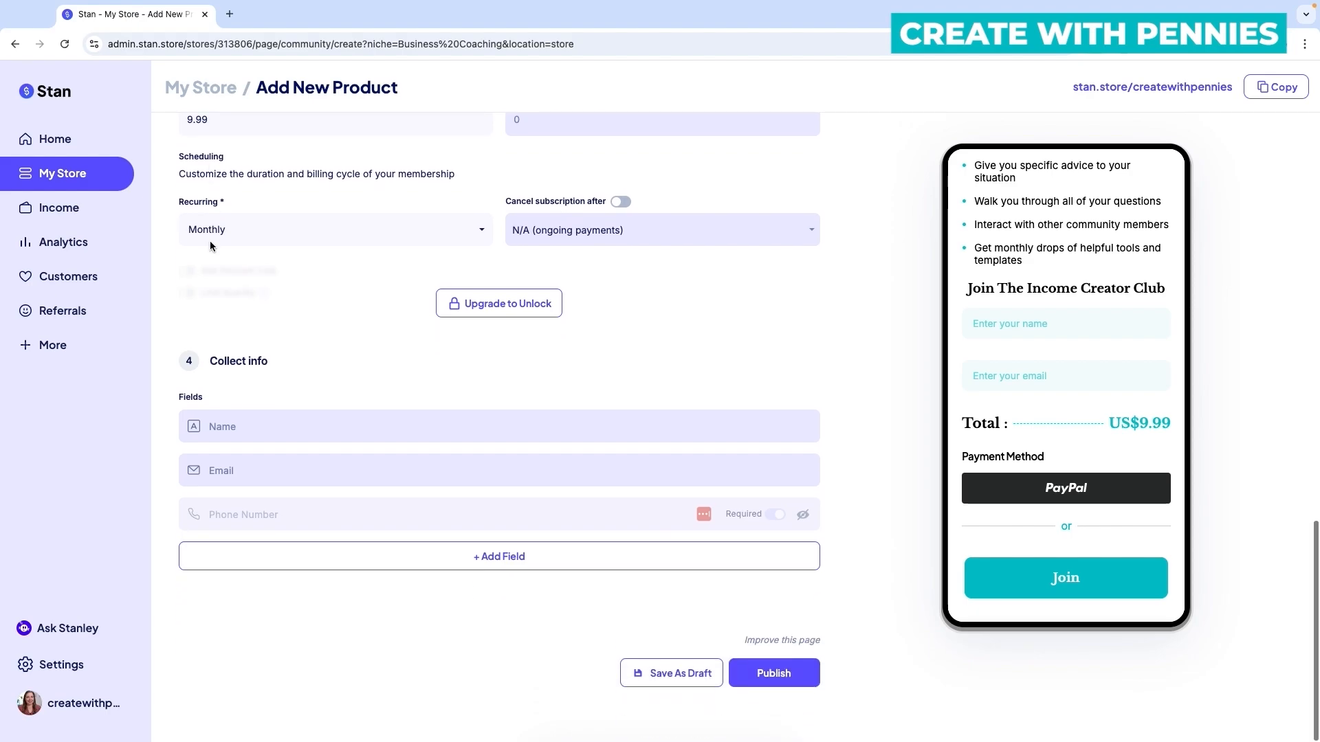
scroll(233, 220, "up", 3)
scroll(255, 206, "down", 1)
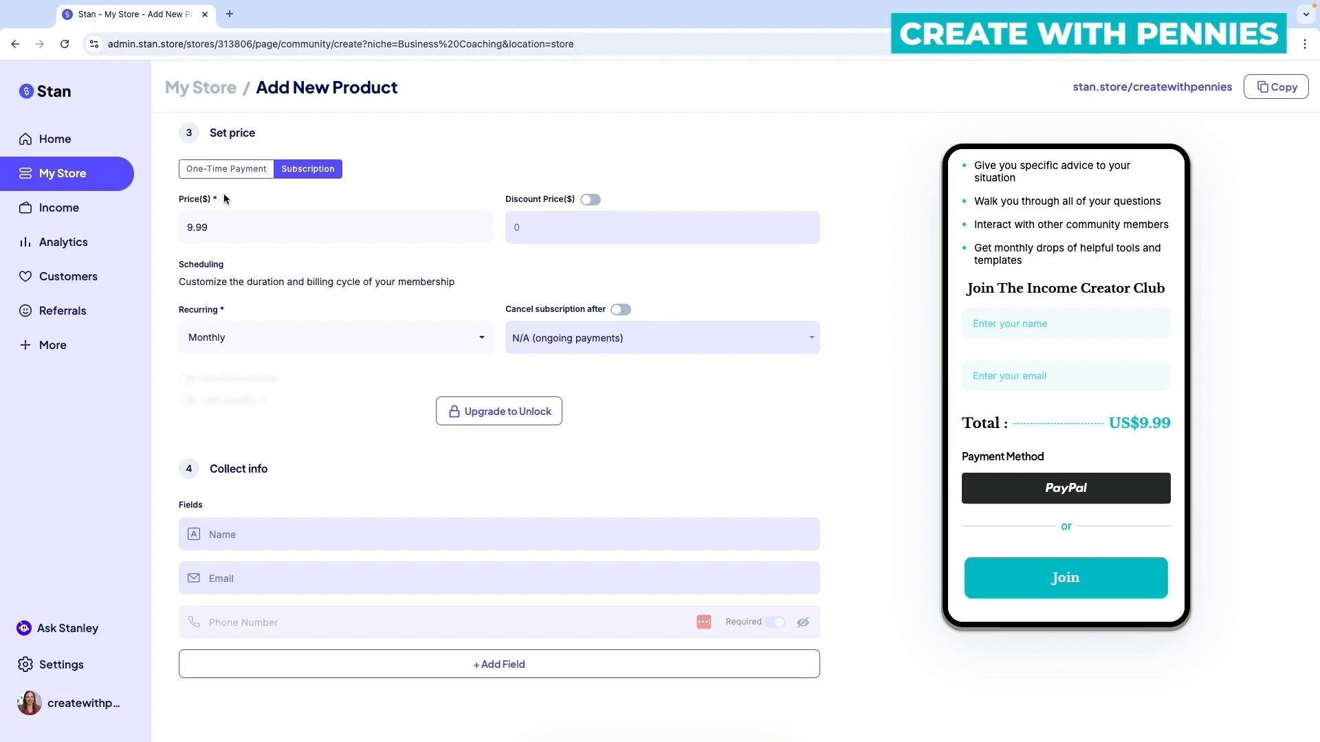
double_click(210, 229)
type("7.")
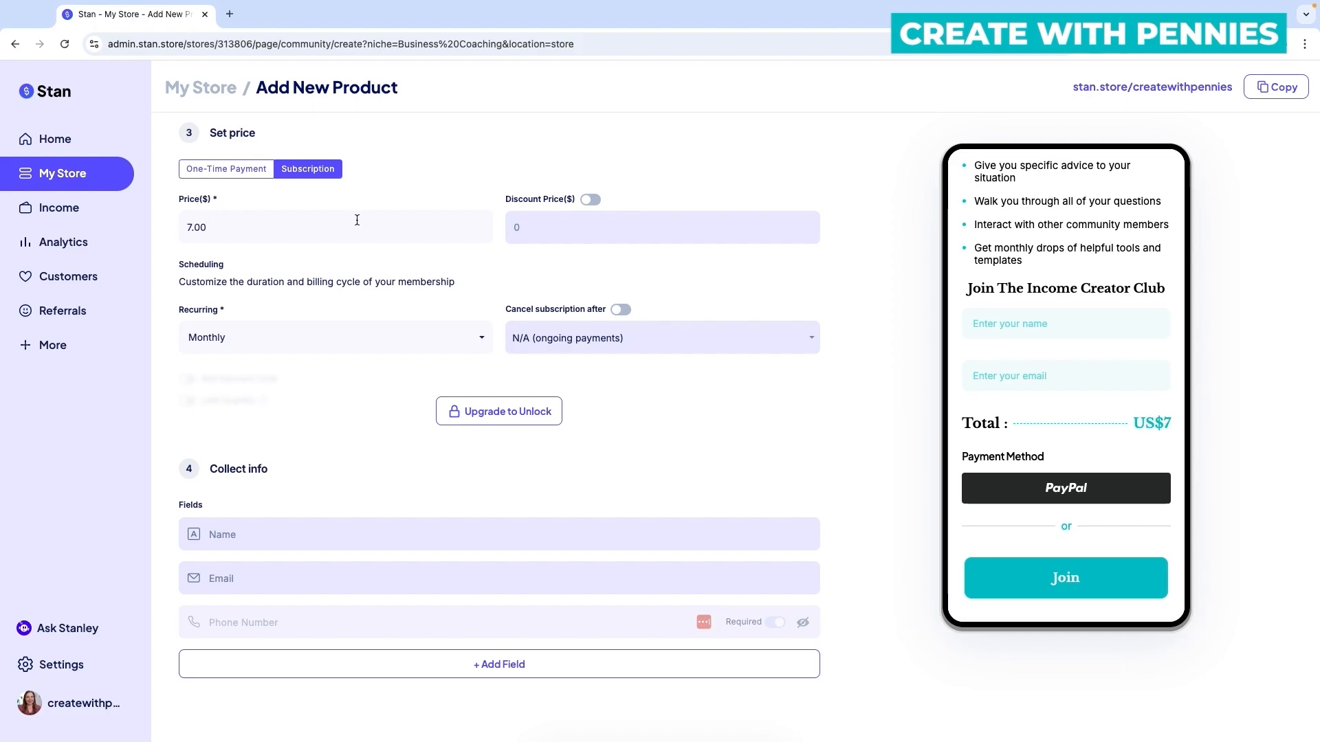
left_click(289, 233)
left_click(190, 226)
type("4")
left_click(283, 231)
key("BackSpace")
key("BackSpace")
key("BackSpace")
left_click(284, 231)
key("ctrl+a")
type("9.999")
key("BackSpace")
Step: Try a discount price of $7 for the subscription, and switch the discount off again
left_click(590, 200)
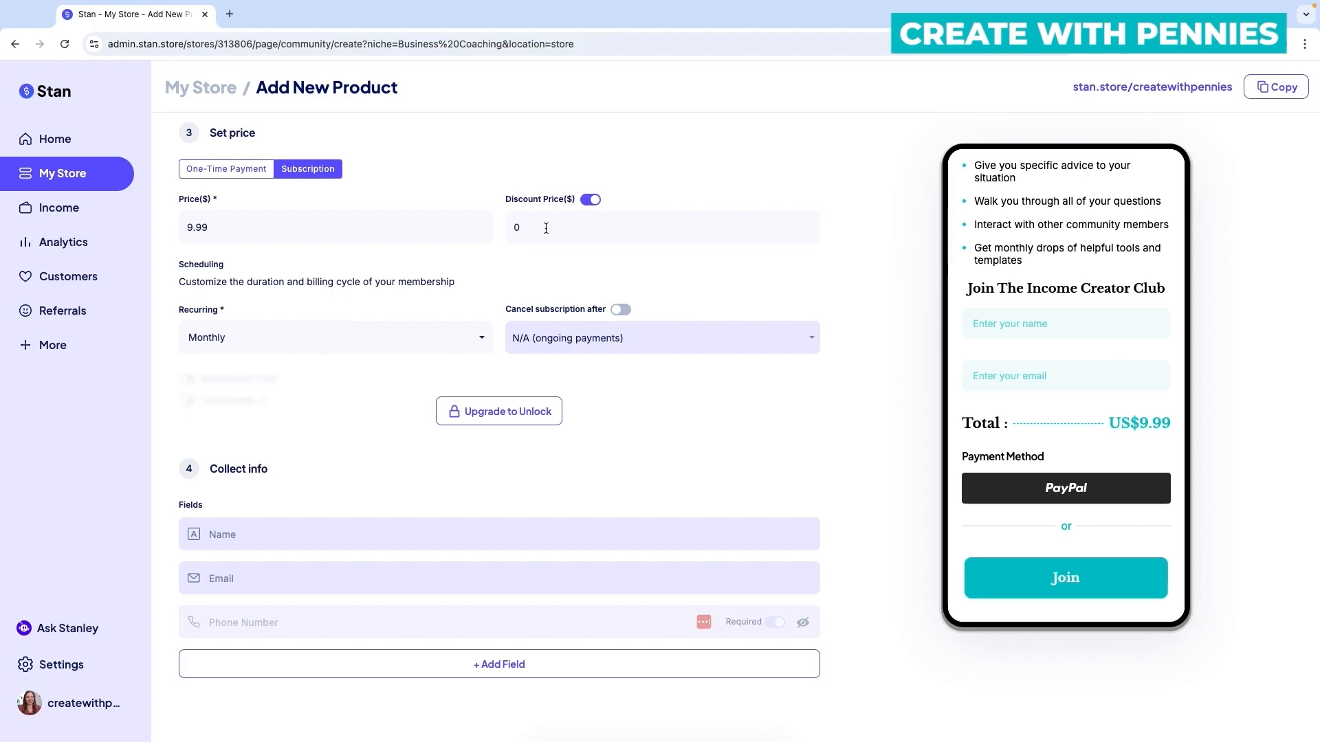
double_click(518, 228)
type("7")
left_click(591, 201)
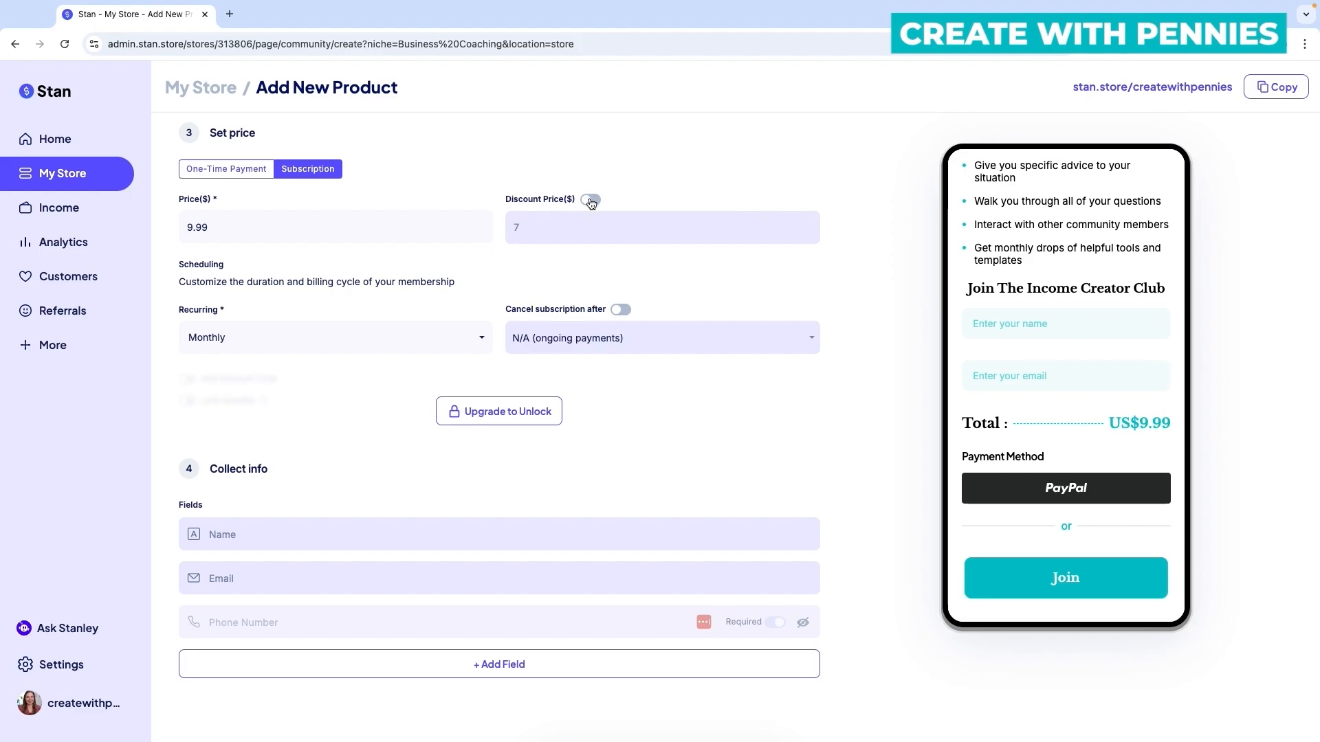
left_click(590, 201)
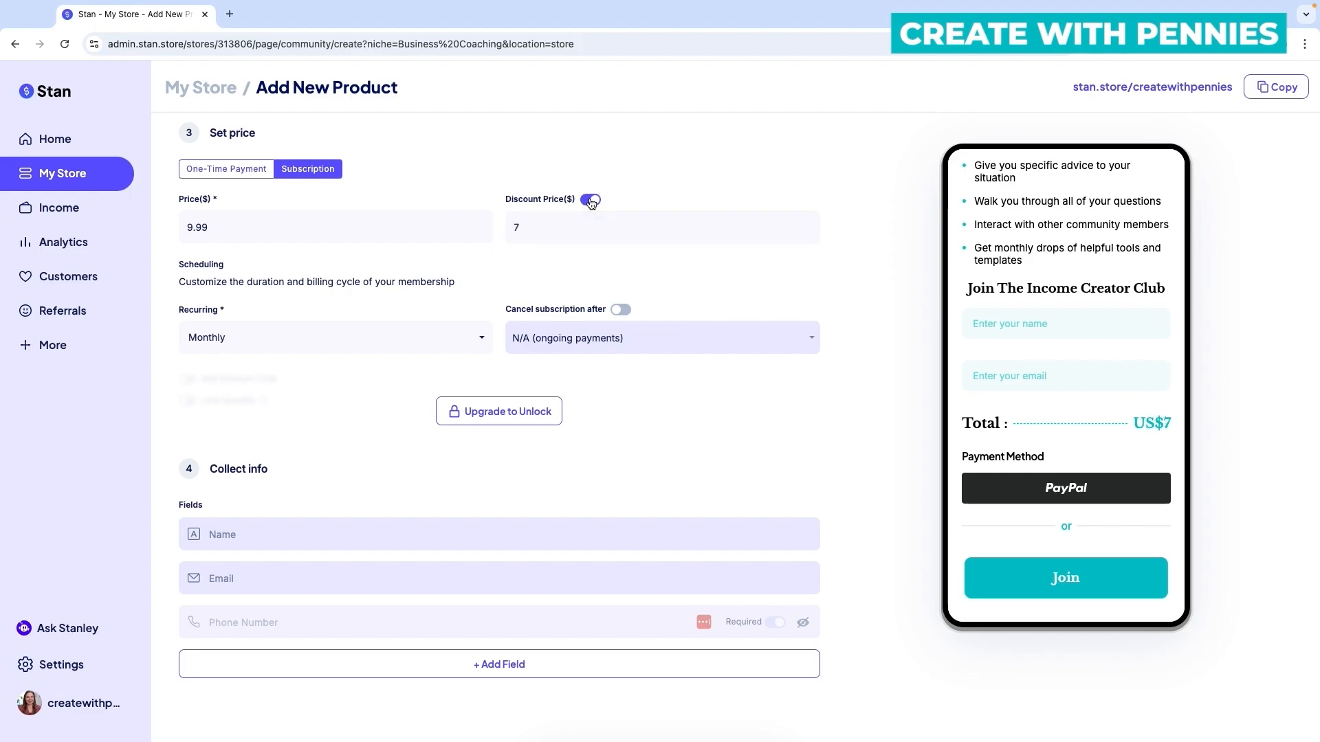
left_click(591, 201)
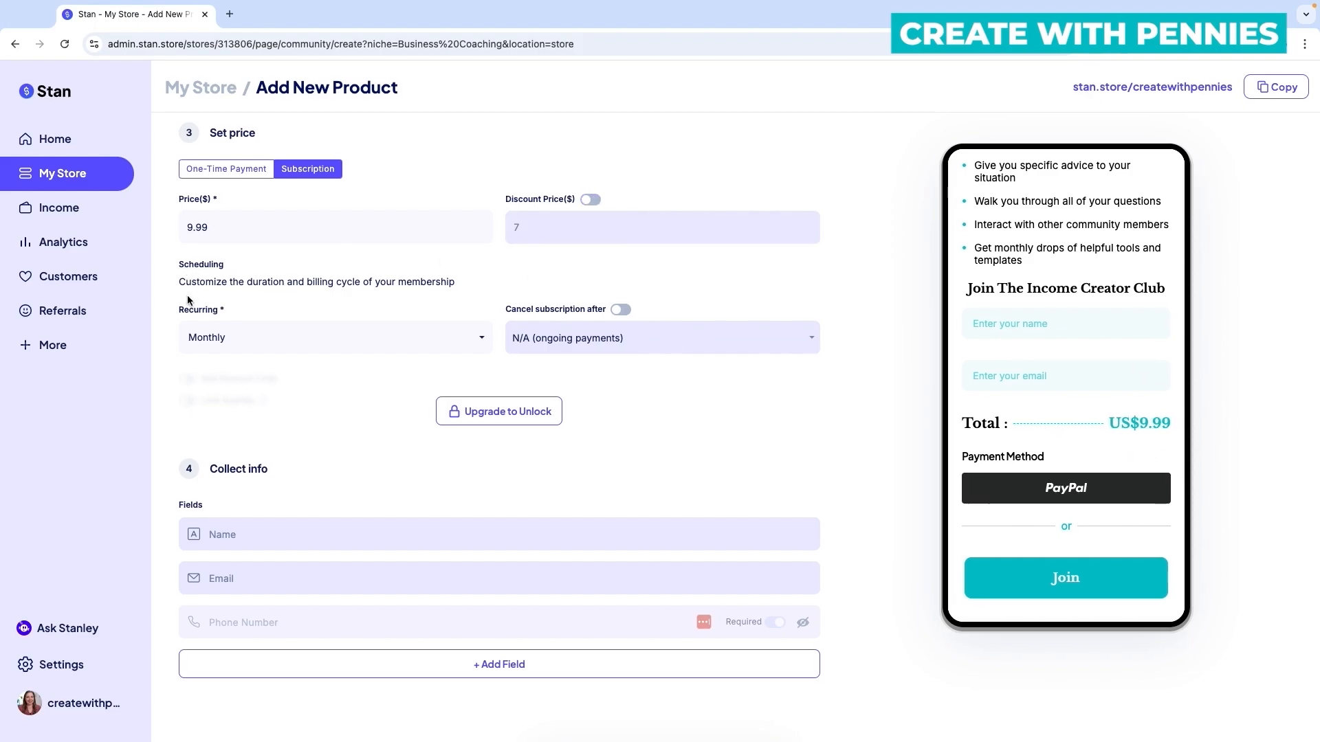
Step: Examine the available recurring billing cycles for the subscription
left_click(481, 337)
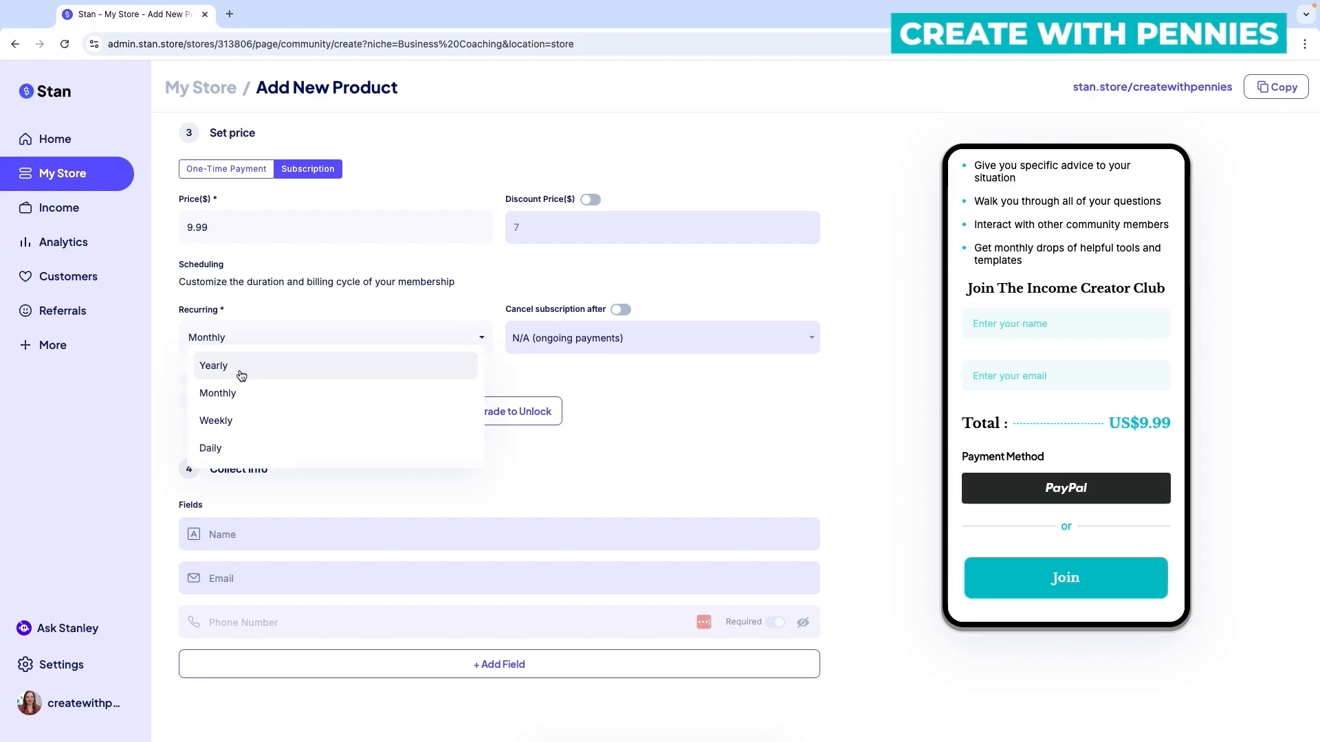
scroll(249, 457, "down", 1)
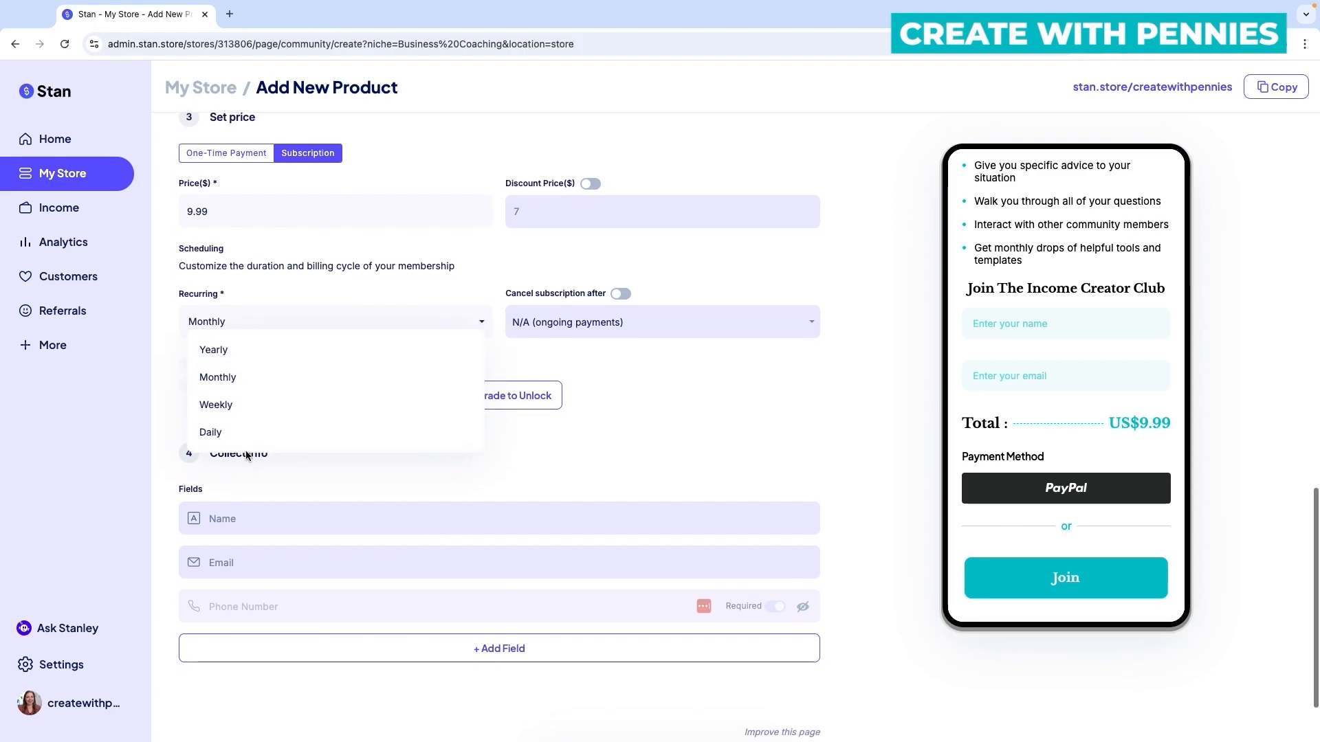
left_click(547, 274)
left_click(392, 323)
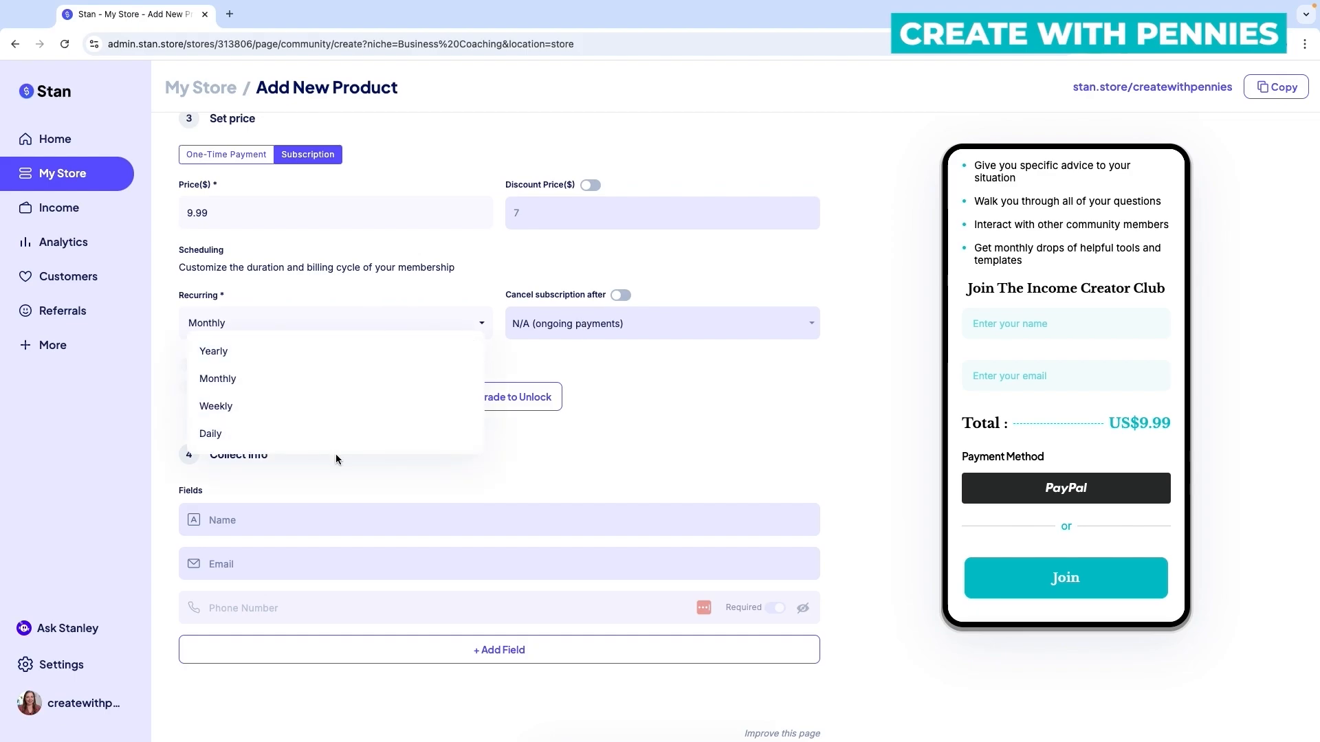
left_click(605, 304)
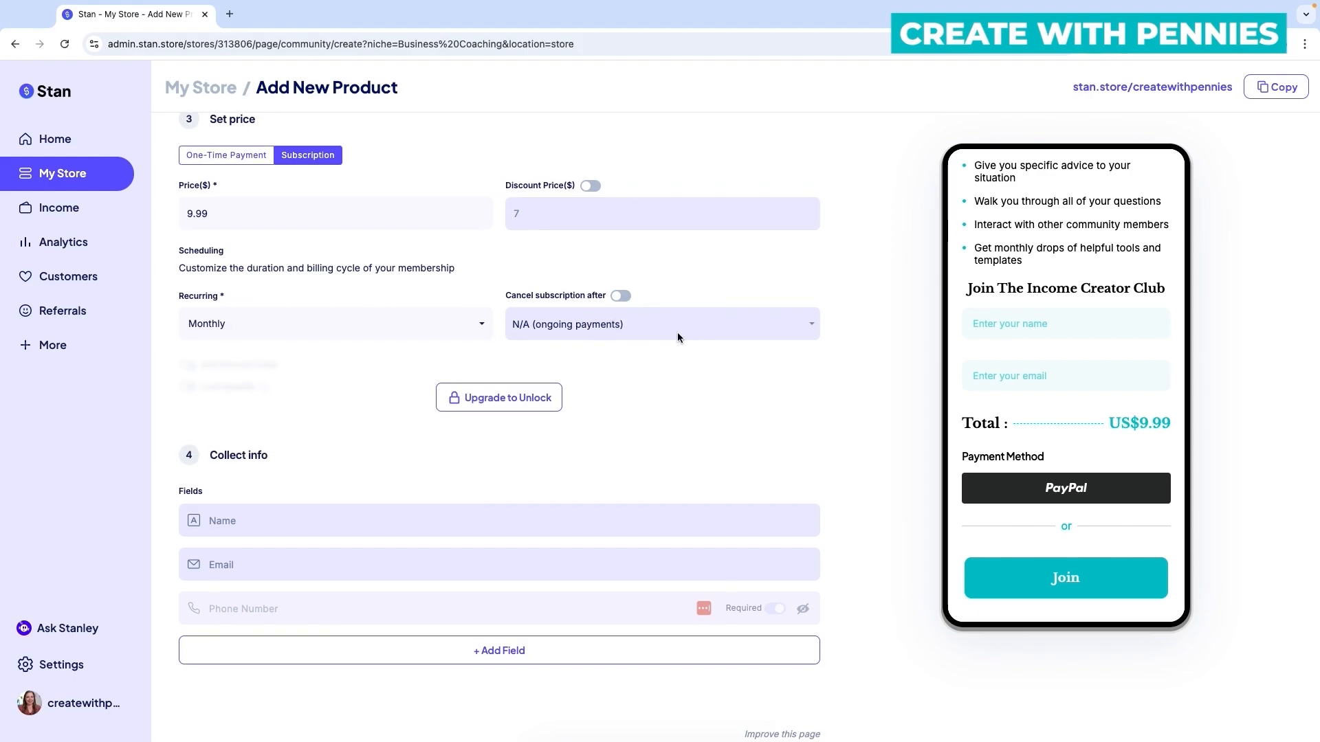
Step: Turn on automatic subscription cancellation after 3 months and check the other available durations
left_click(621, 297)
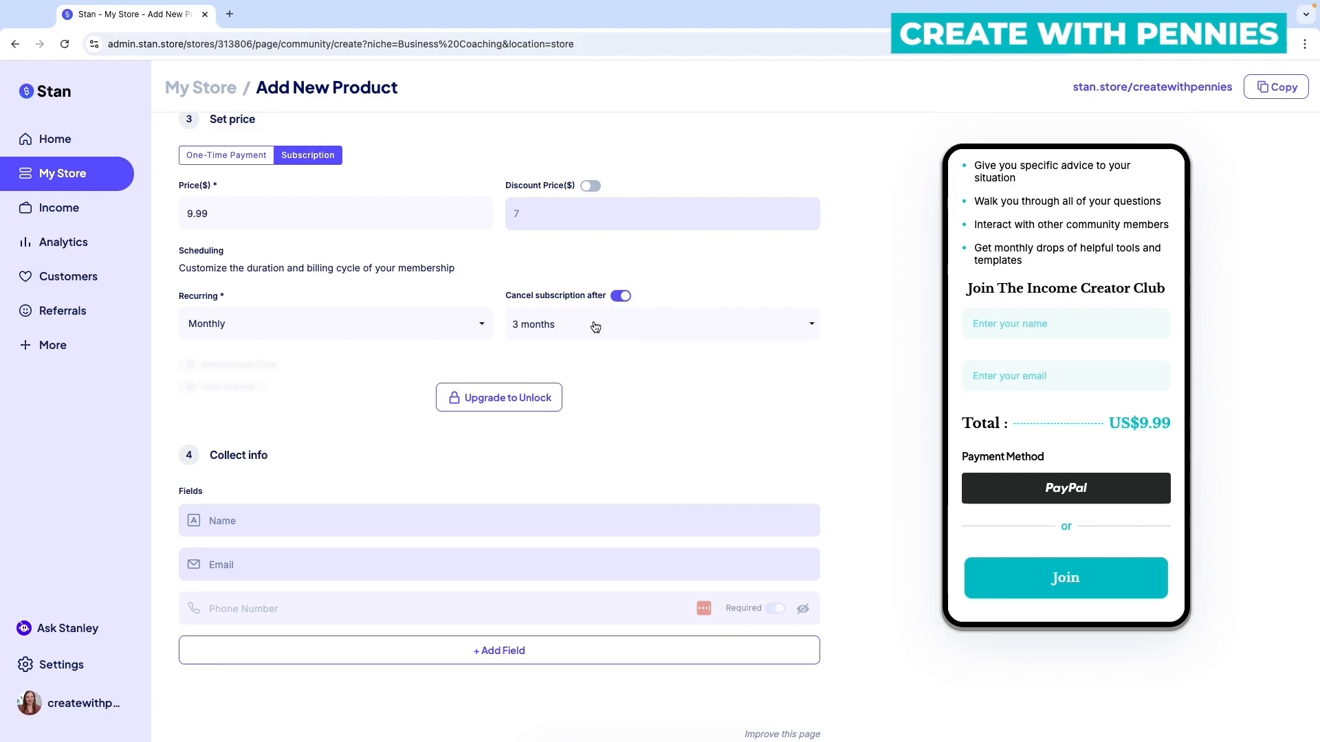
scroll(609, 323, "up", 1)
left_click(605, 337)
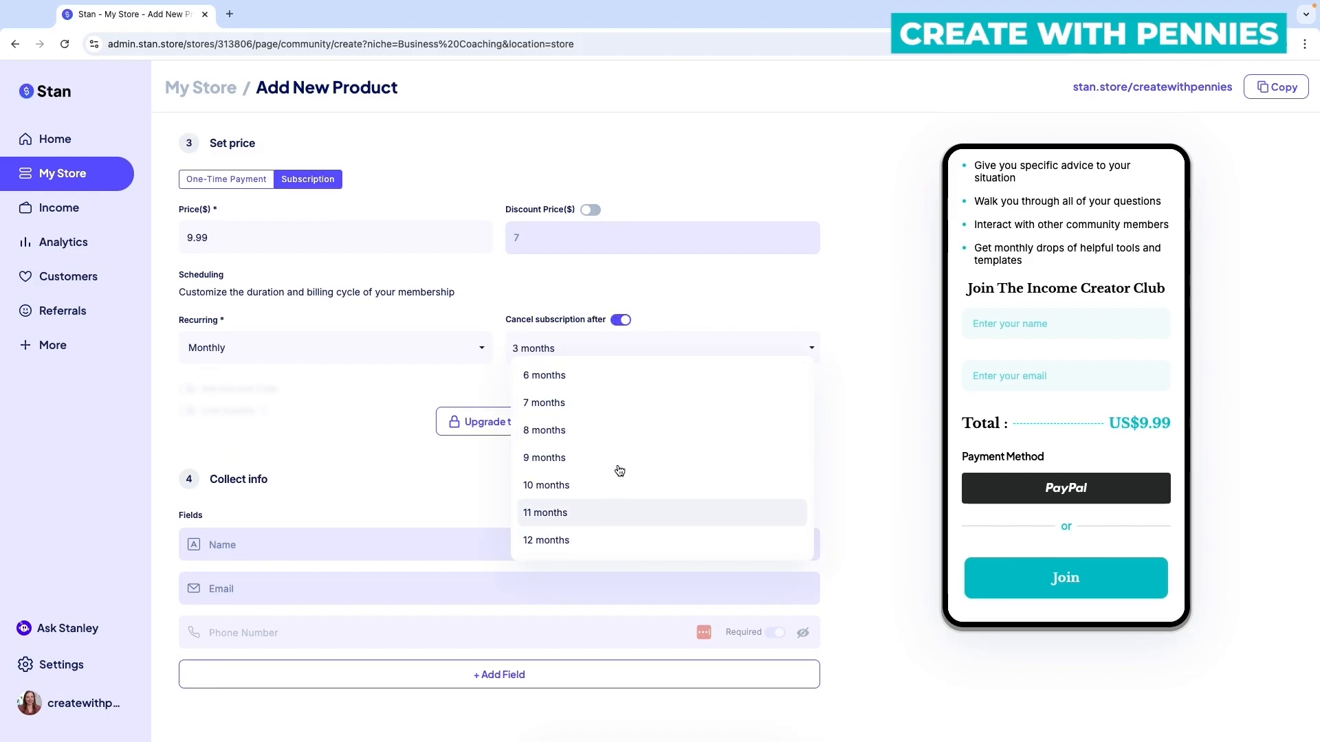
left_click(410, 448)
Step: Try showing the phone number field on the checkout page, and hide it again
scroll(887, 662, "down", 2)
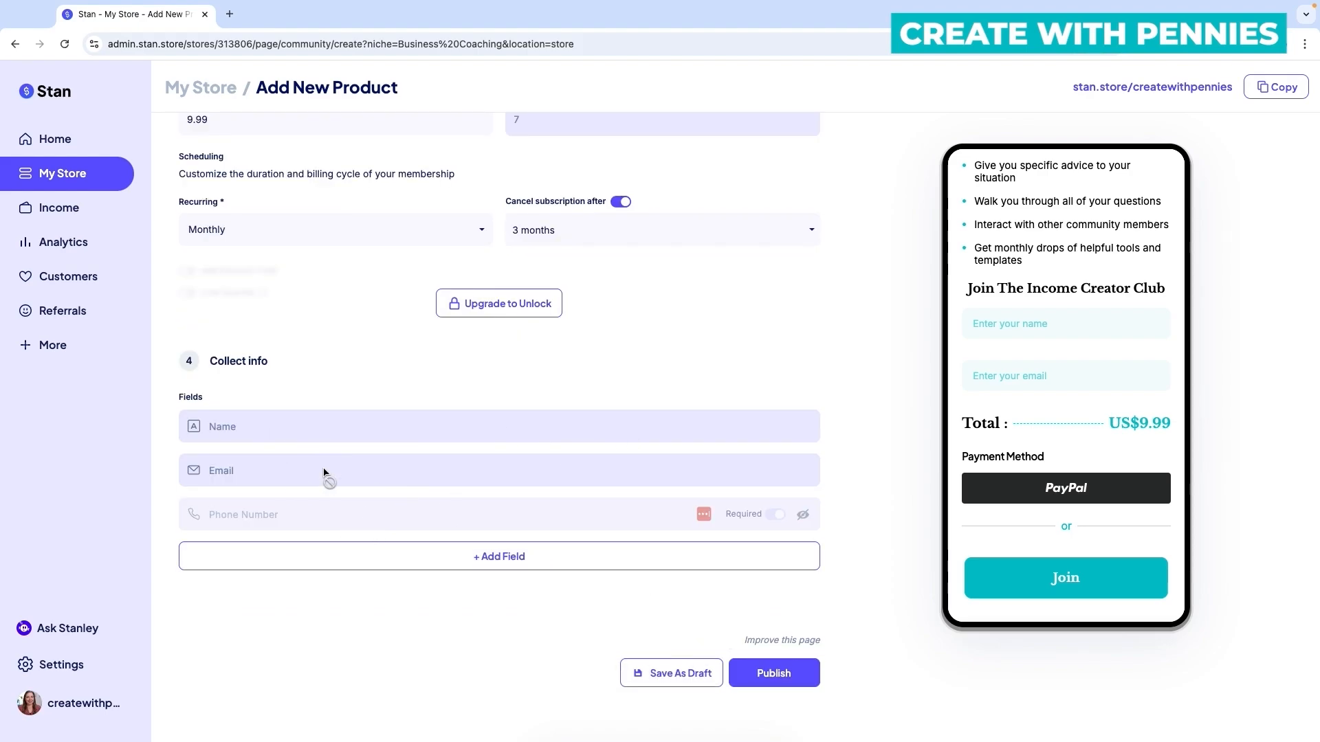
left_click(804, 521)
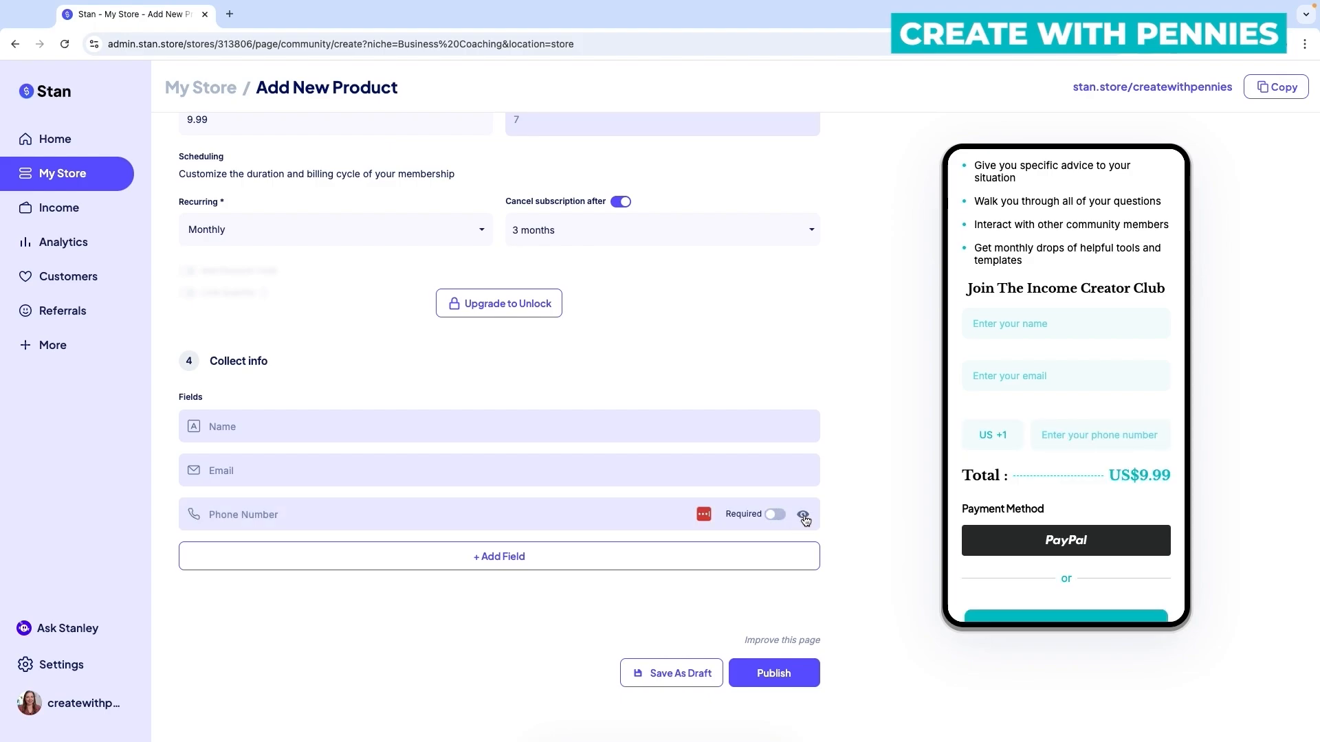
left_click(804, 520)
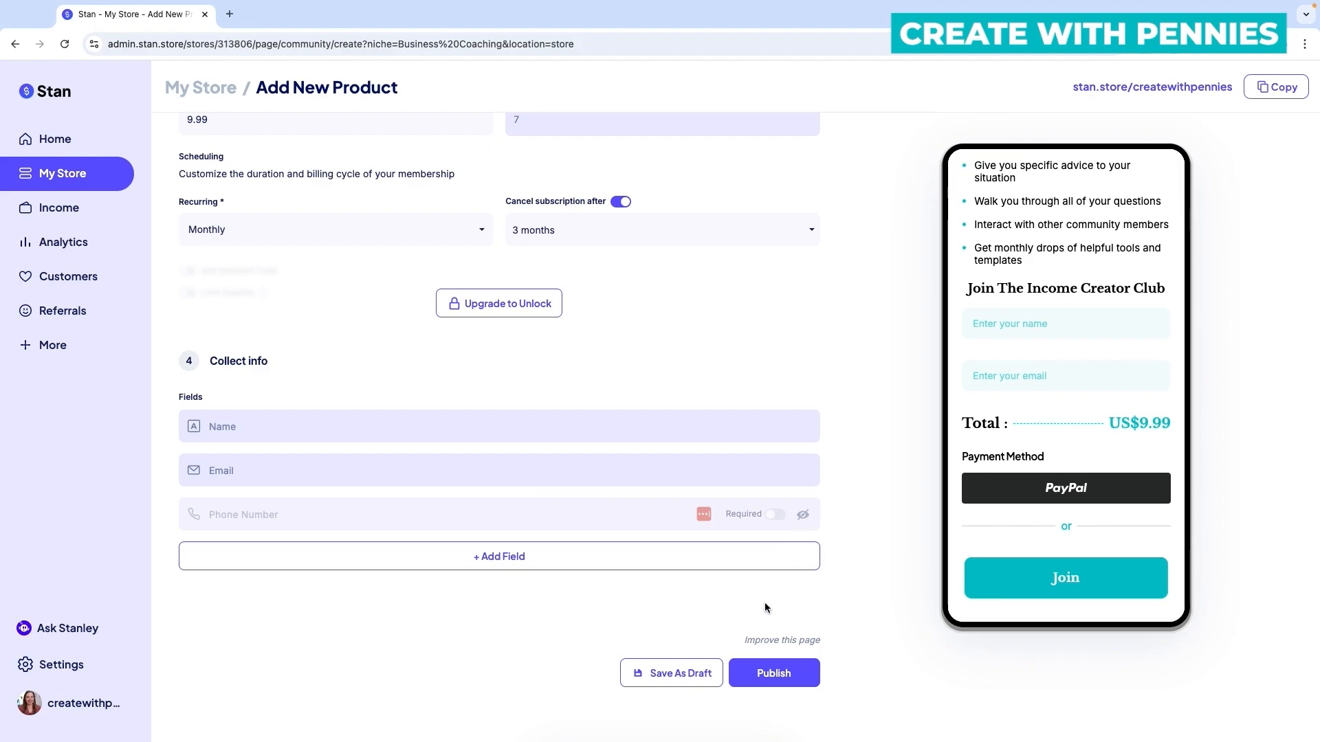
Step: Save the product as a draft and reopen Income Creator Club from the store for editing
left_click(666, 684)
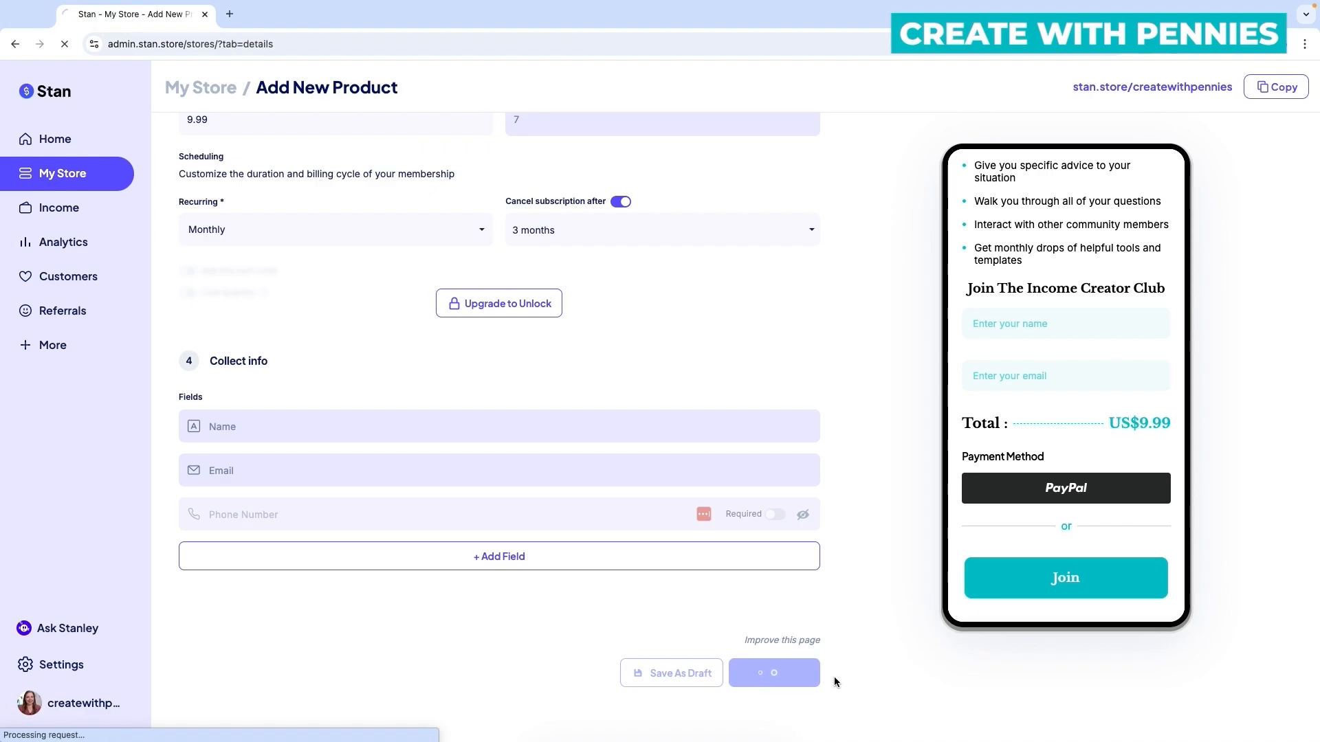
left_click(1001, 464)
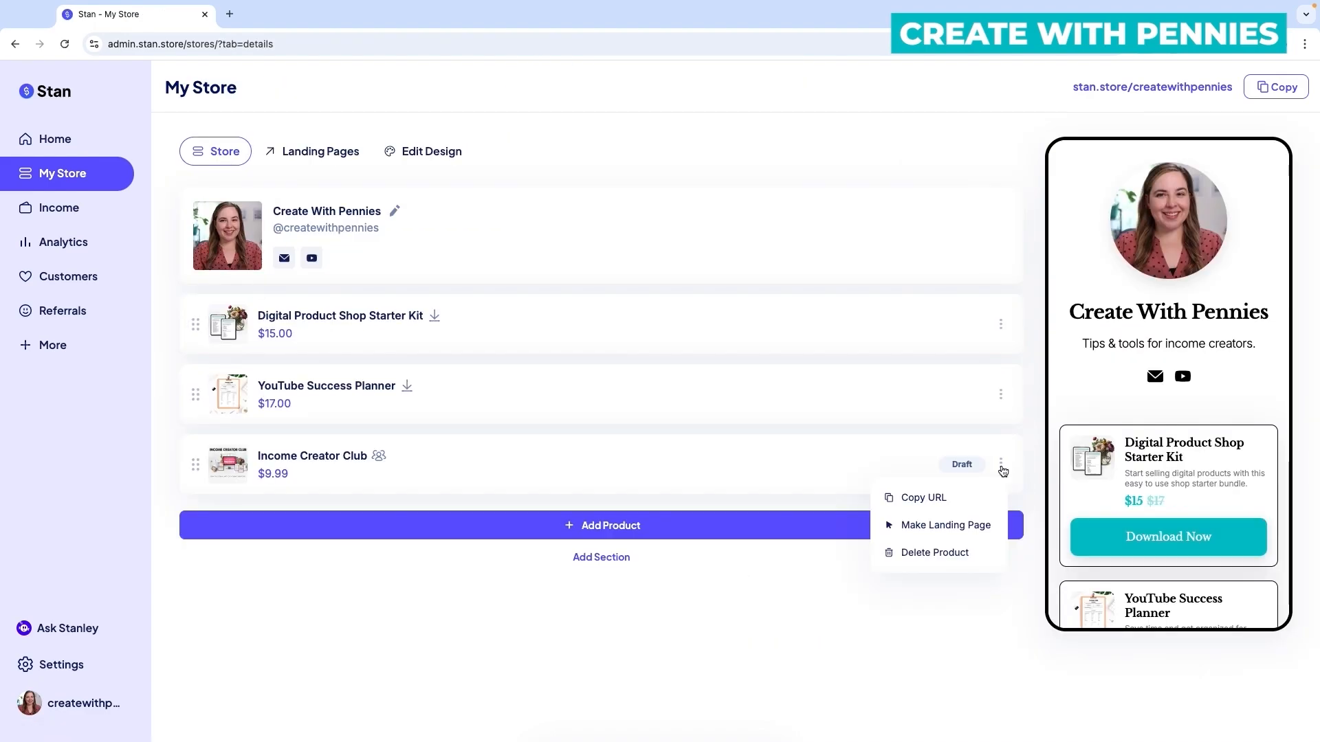
left_click(917, 461)
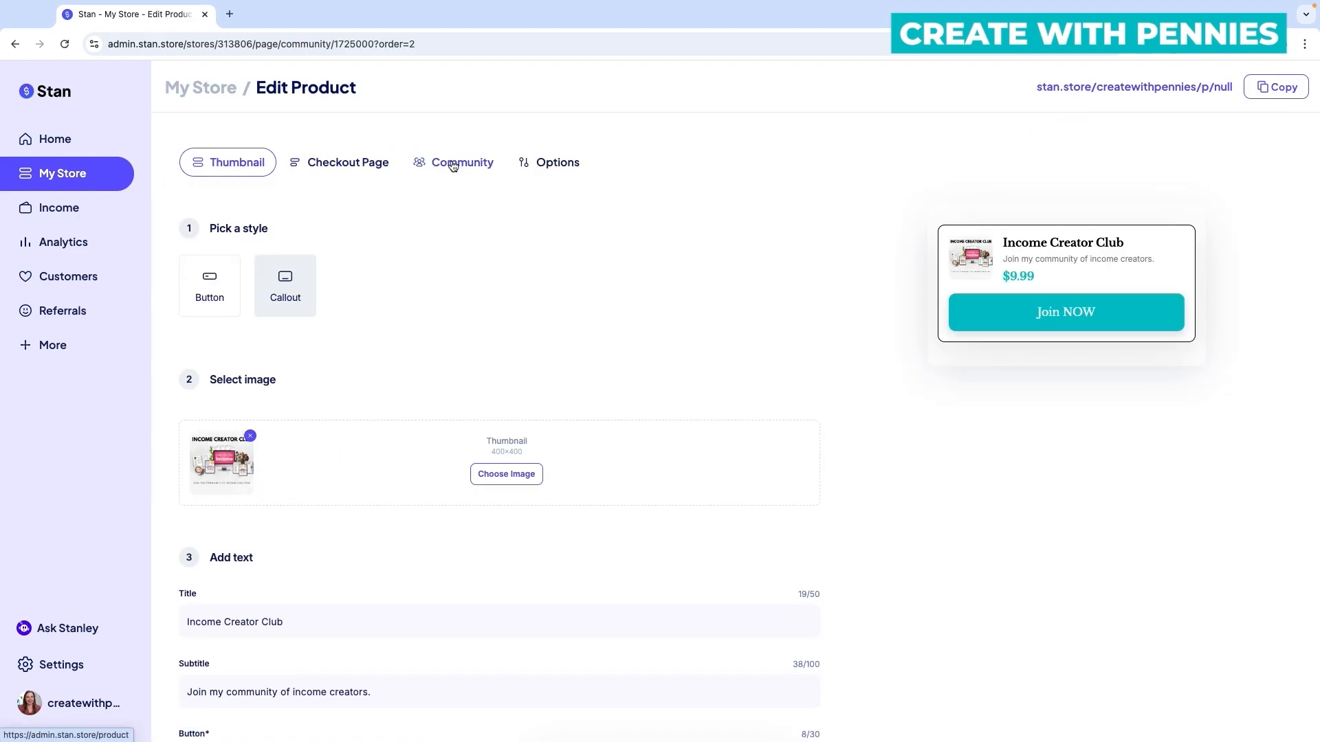
Step: Create the product's community and go through its introductory walkthrough to completion
left_click(453, 166)
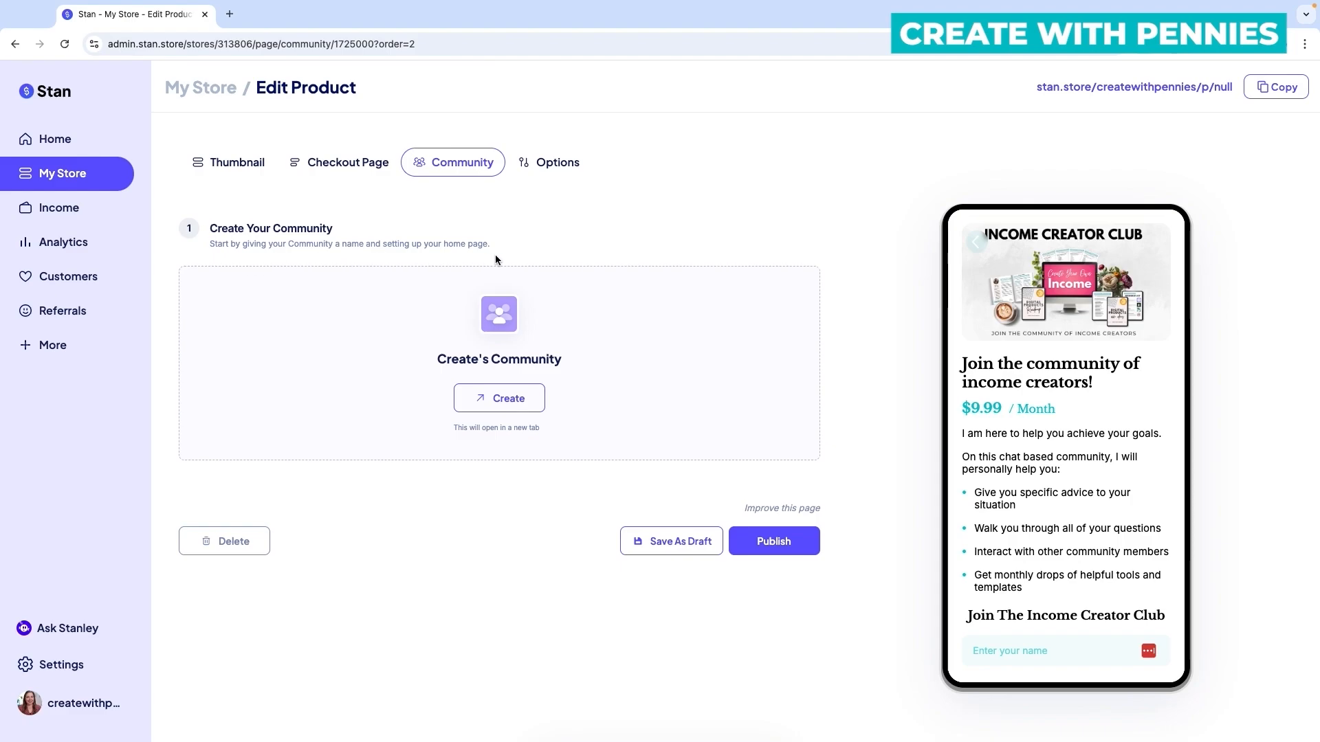
left_click(517, 404)
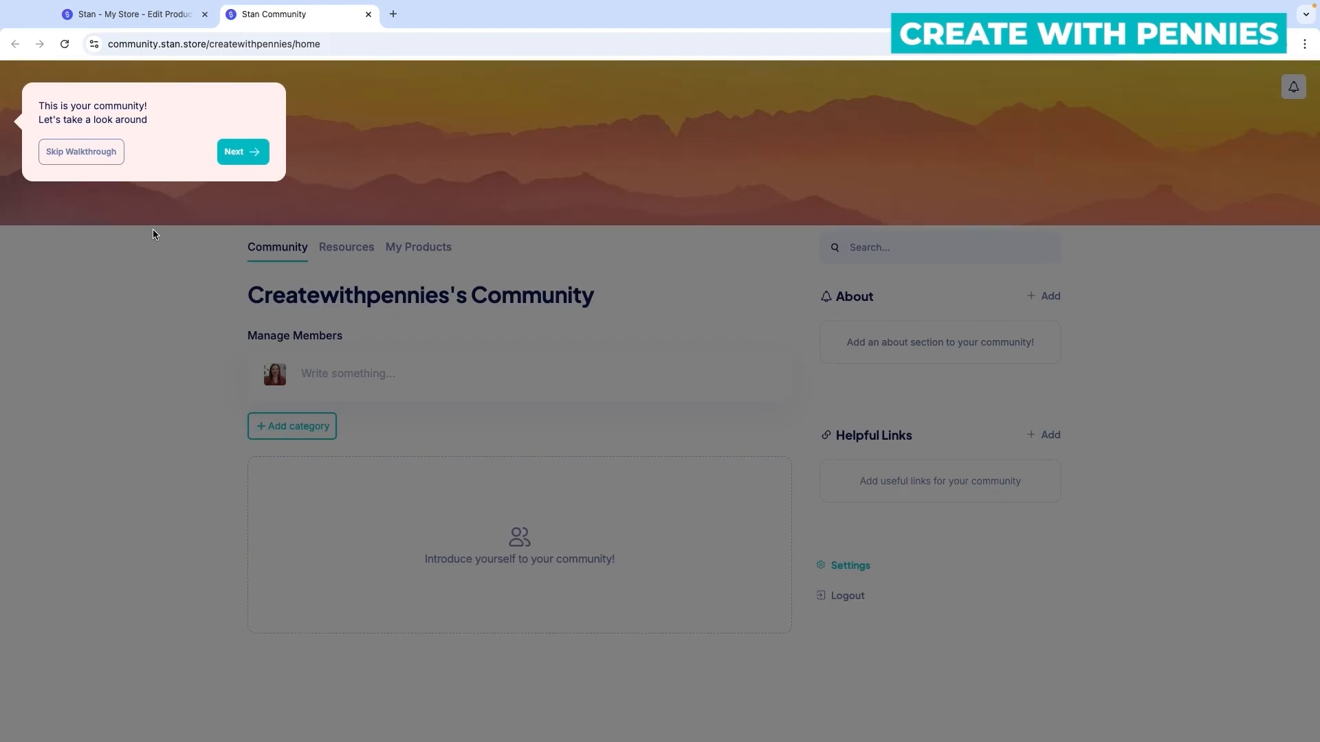
left_click(238, 157)
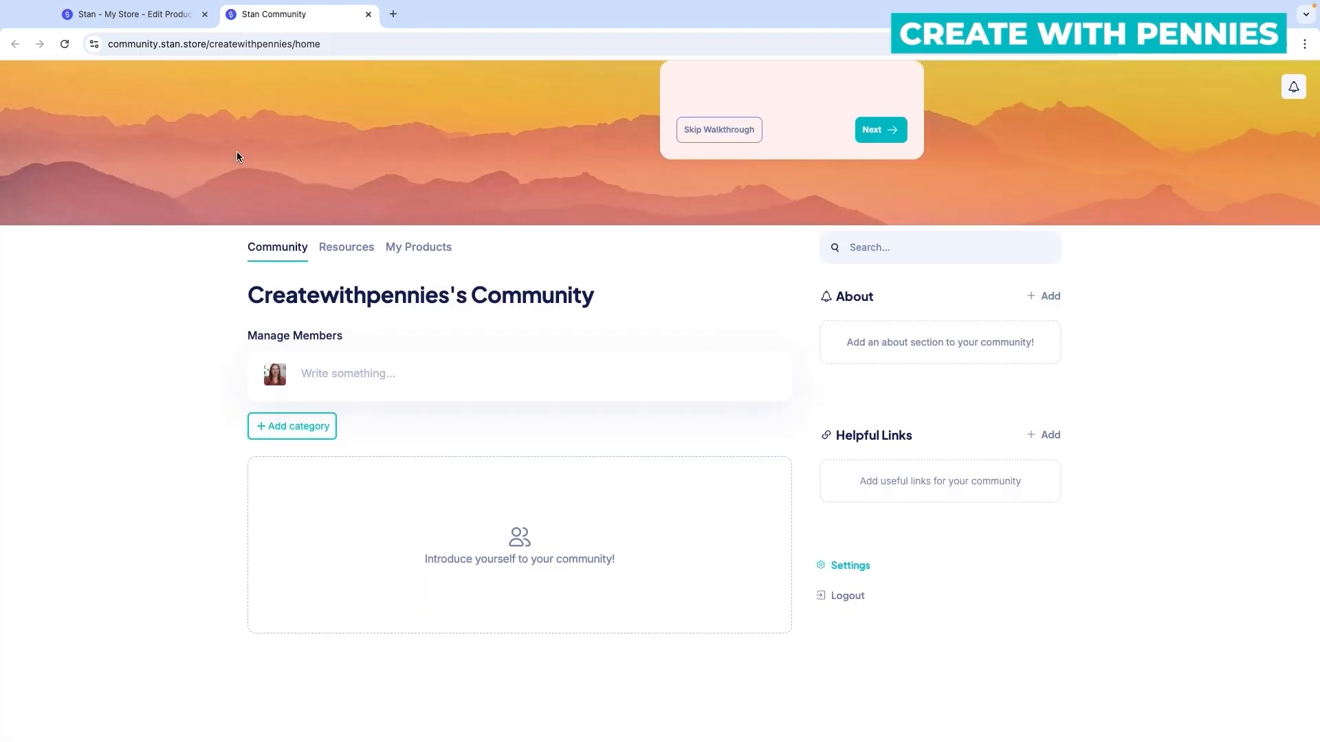
scroll(885, 132, "down", 1)
scroll(886, 133, "up", 1)
left_click(476, 483)
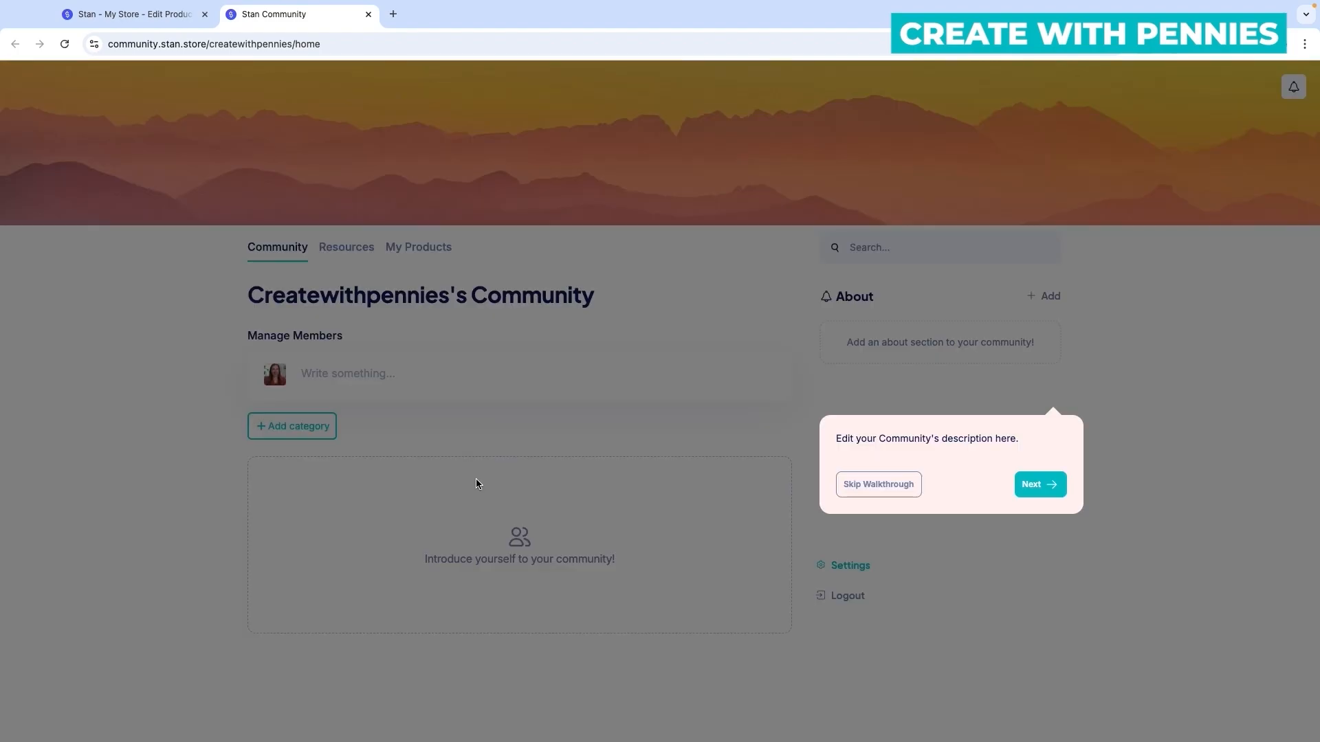
left_click(1044, 485)
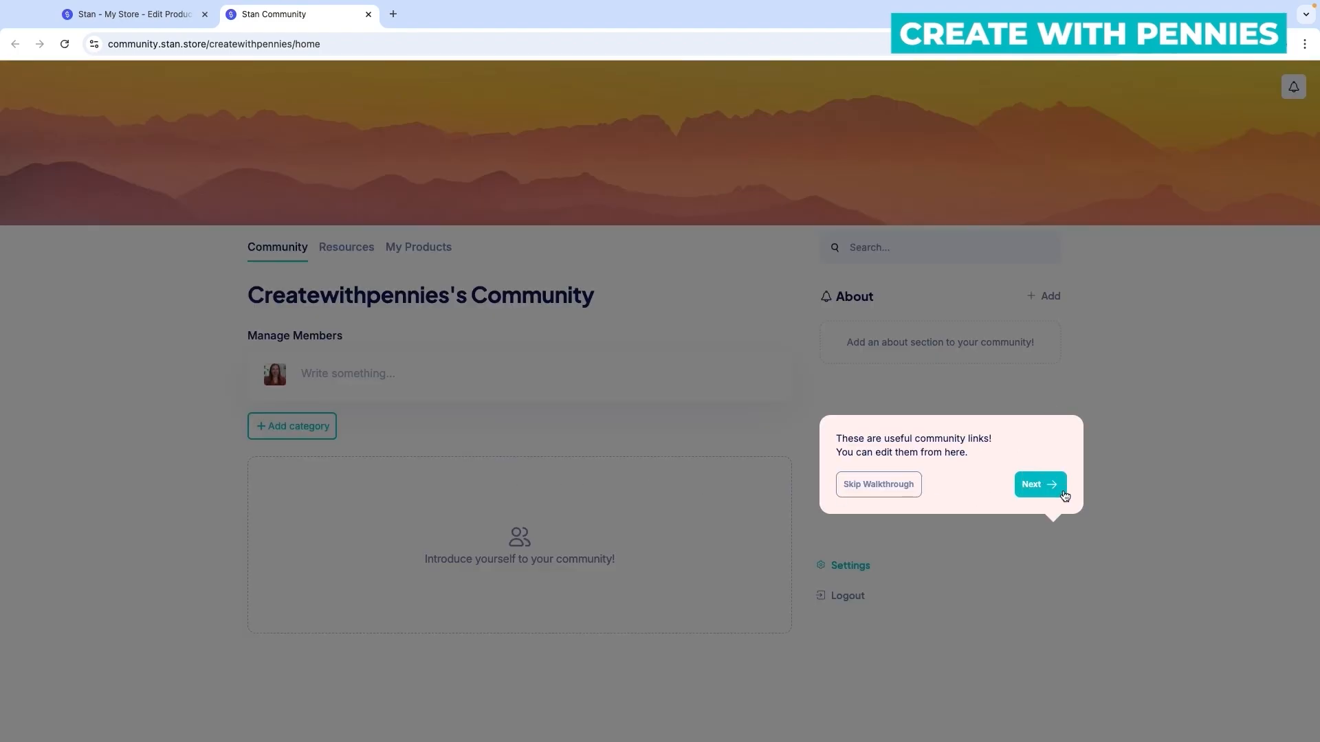
left_click(1060, 490)
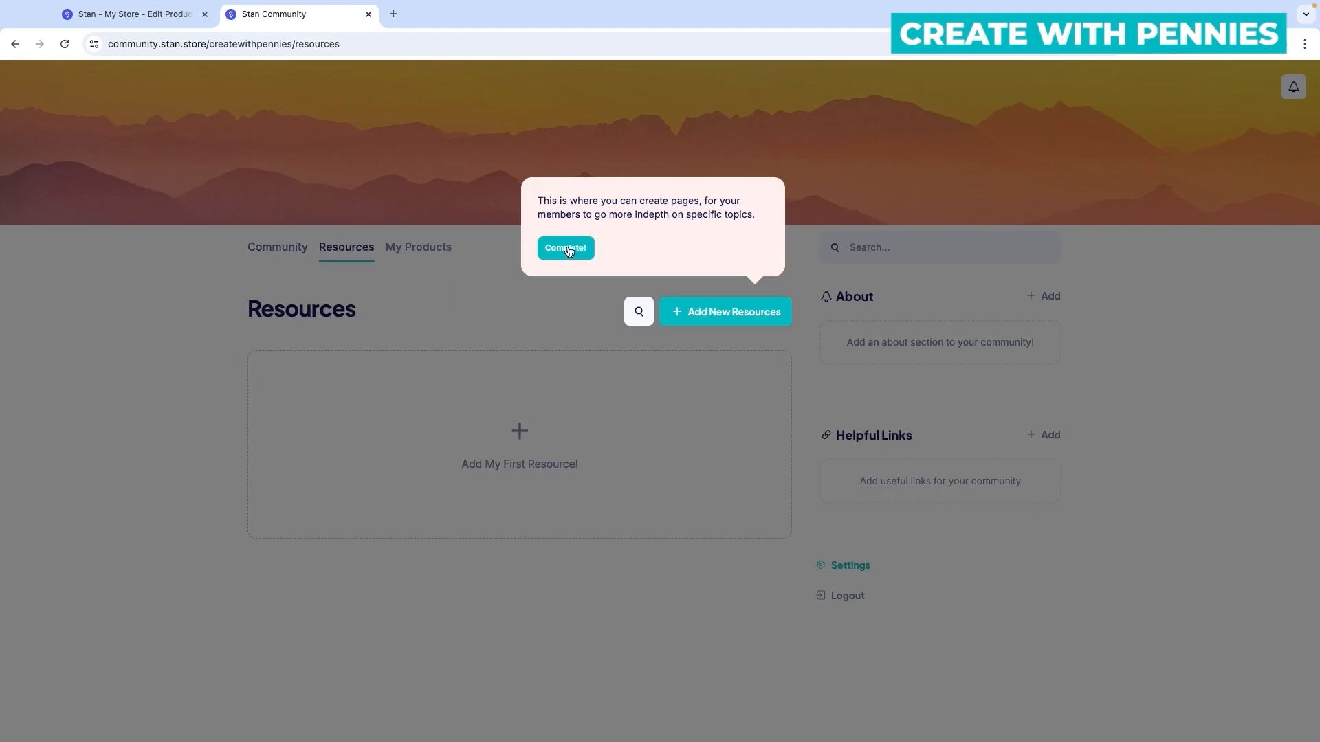
left_click(567, 246)
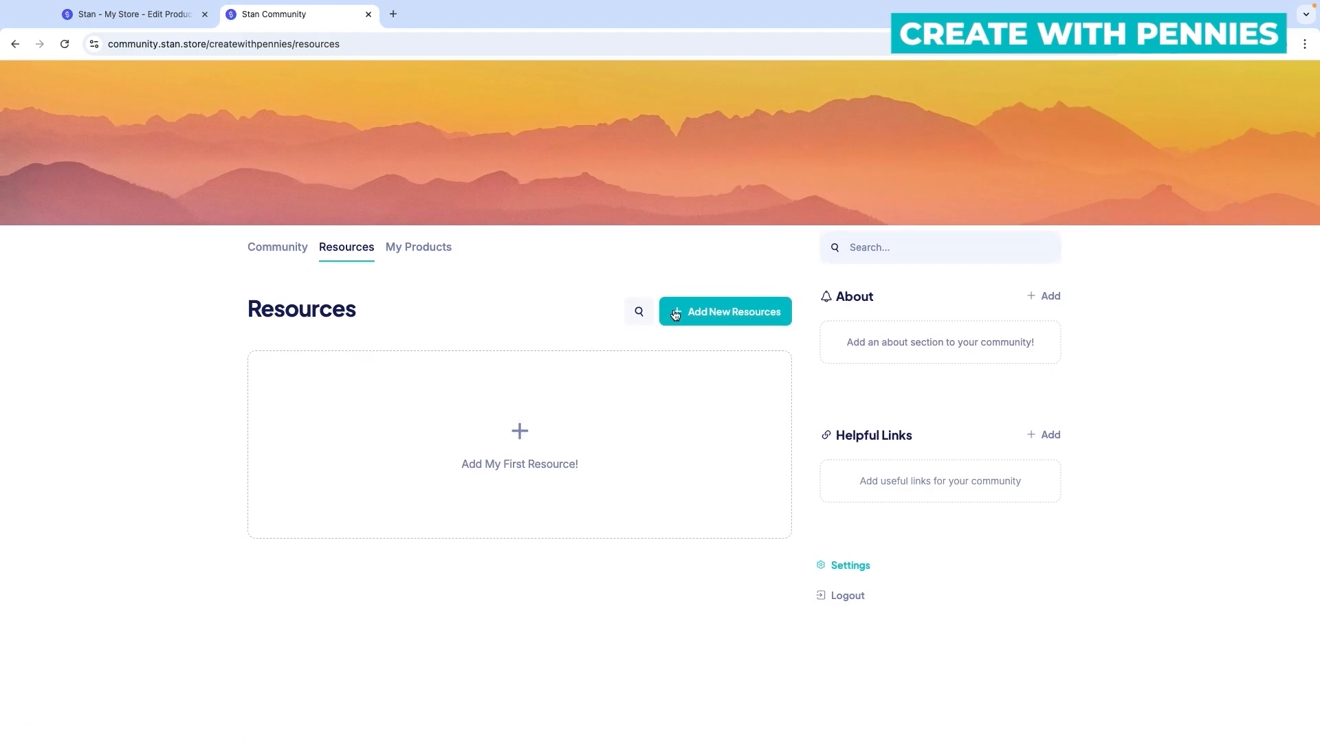
Step: Start a new community resource and upload the video How To Create A Community On Stan part 1.mp4
left_click(733, 310)
left_click(557, 370)
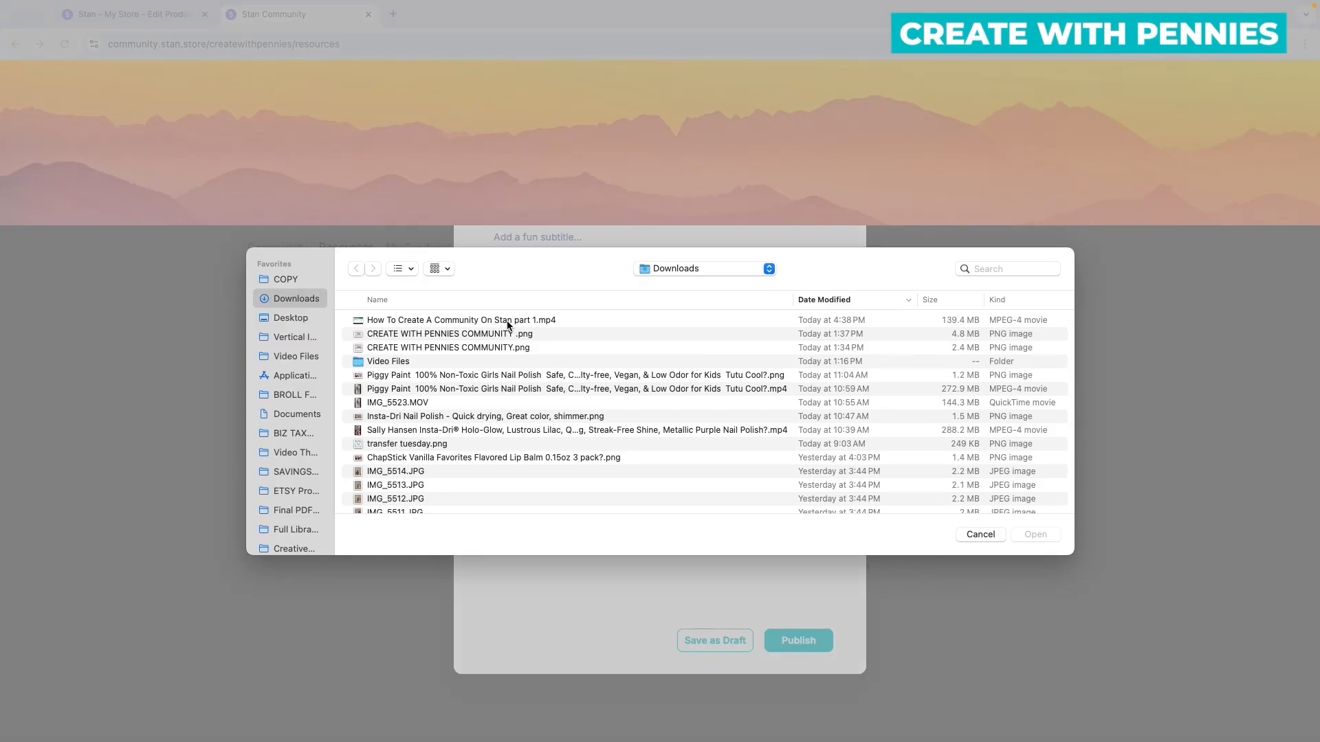
left_click(508, 321)
left_click(1038, 537)
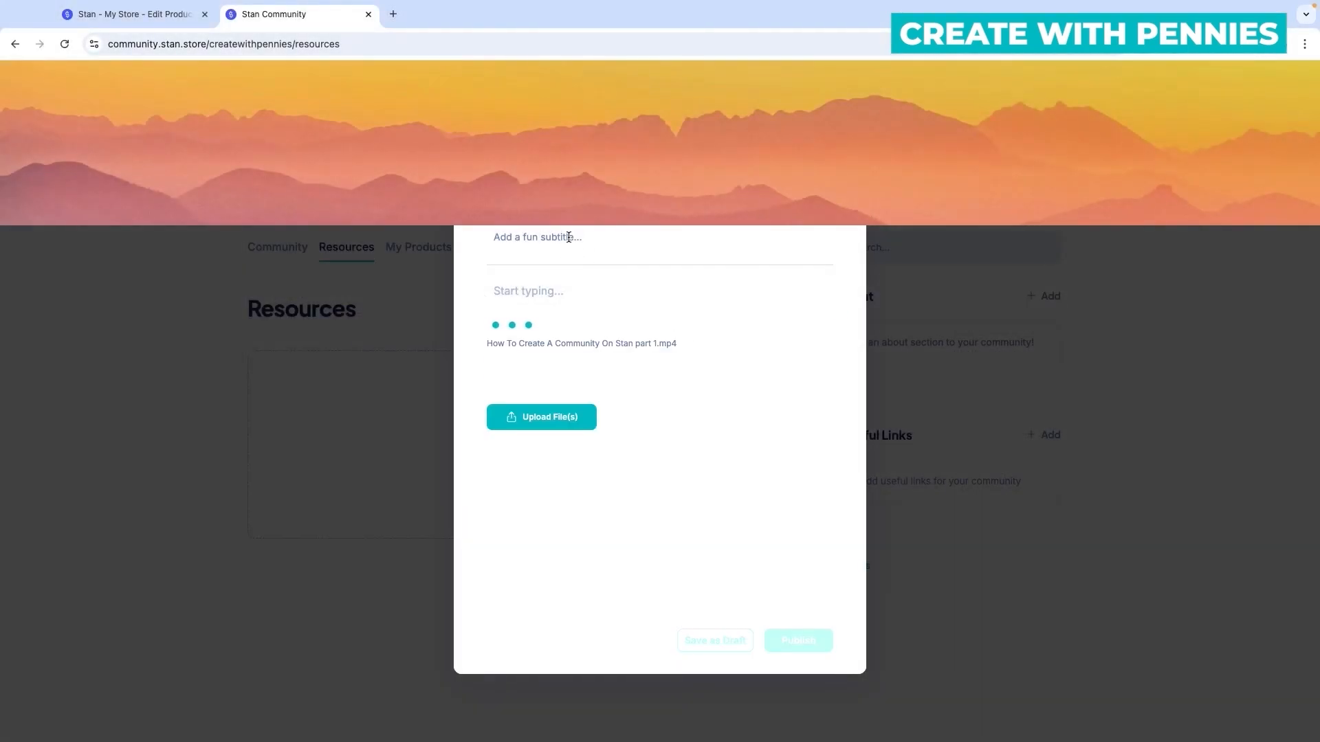
Step: Give the resource the subtitle Tutorial and the text "Tutorial is for your community", and publish it
type("Tutorial")
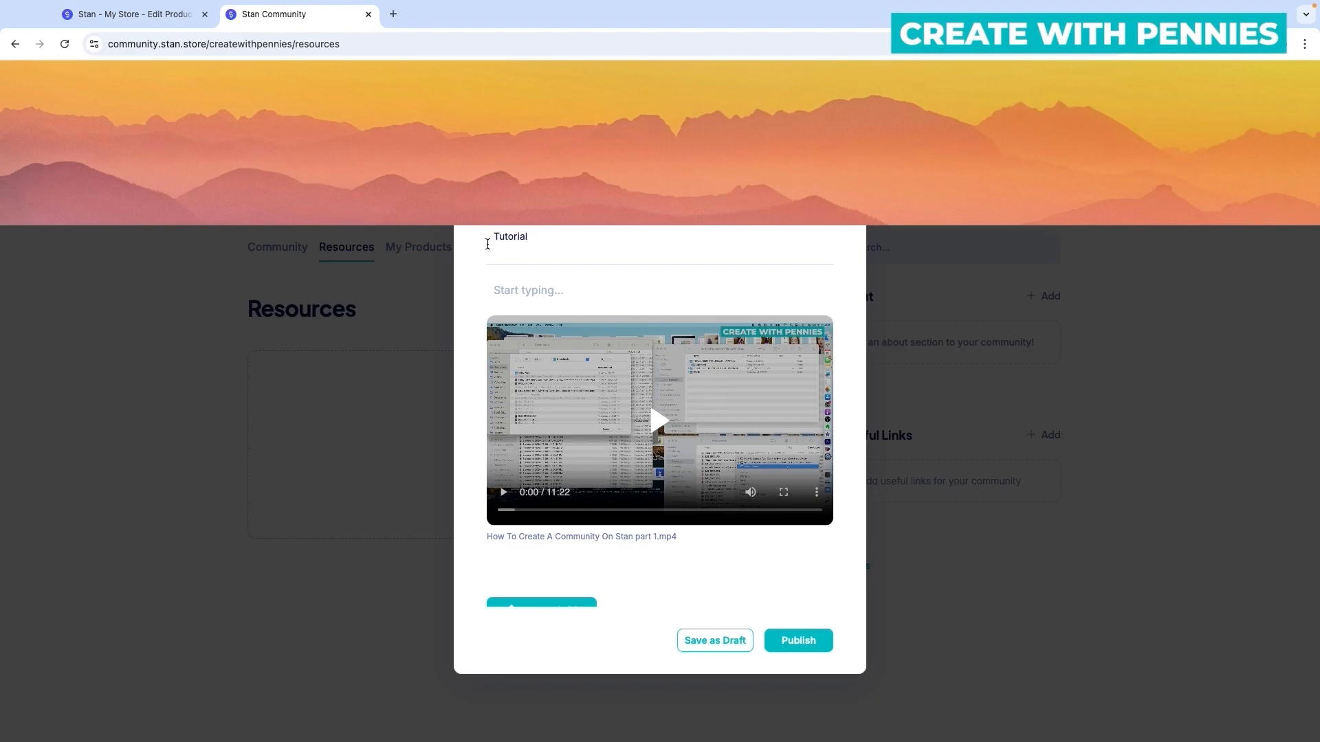
left_click(519, 291)
type("Tutorial")
type("is for your community")
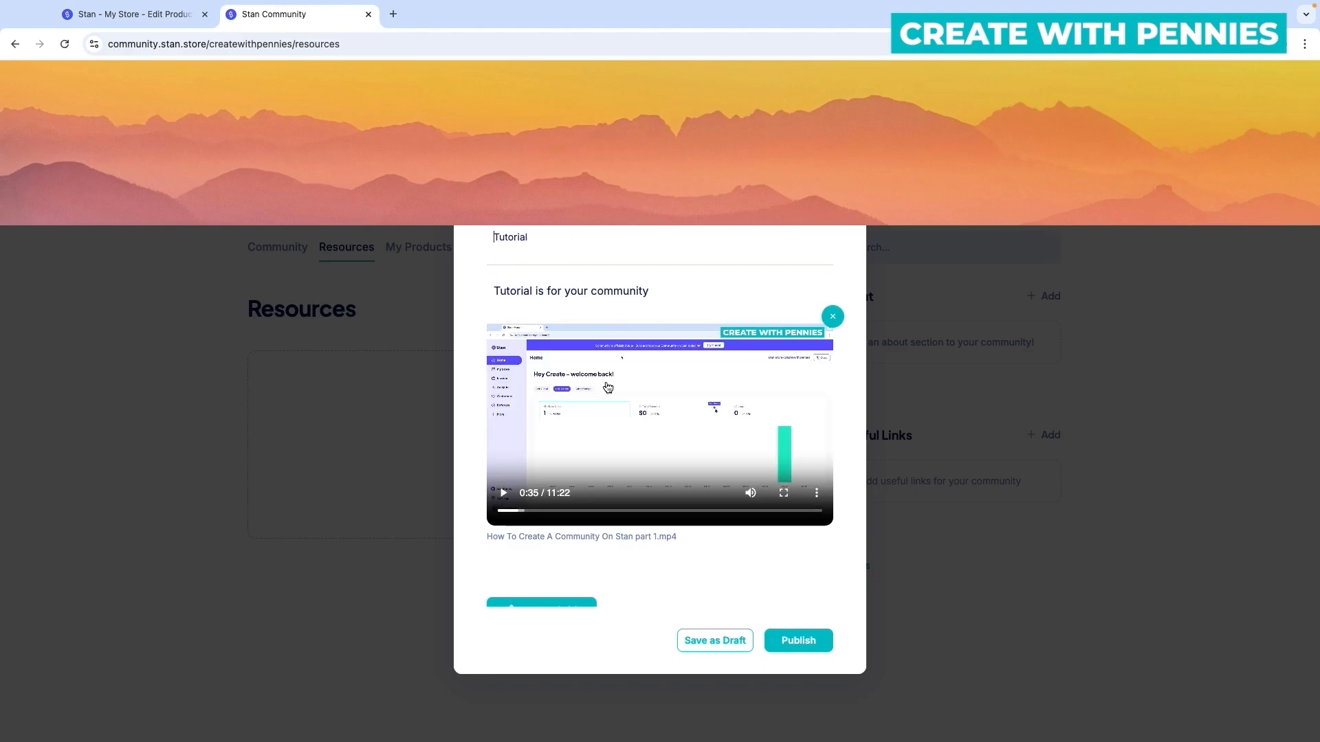
left_click_drag(496, 291, 760, 298)
left_click(707, 303)
scroll(698, 291, "down", 2)
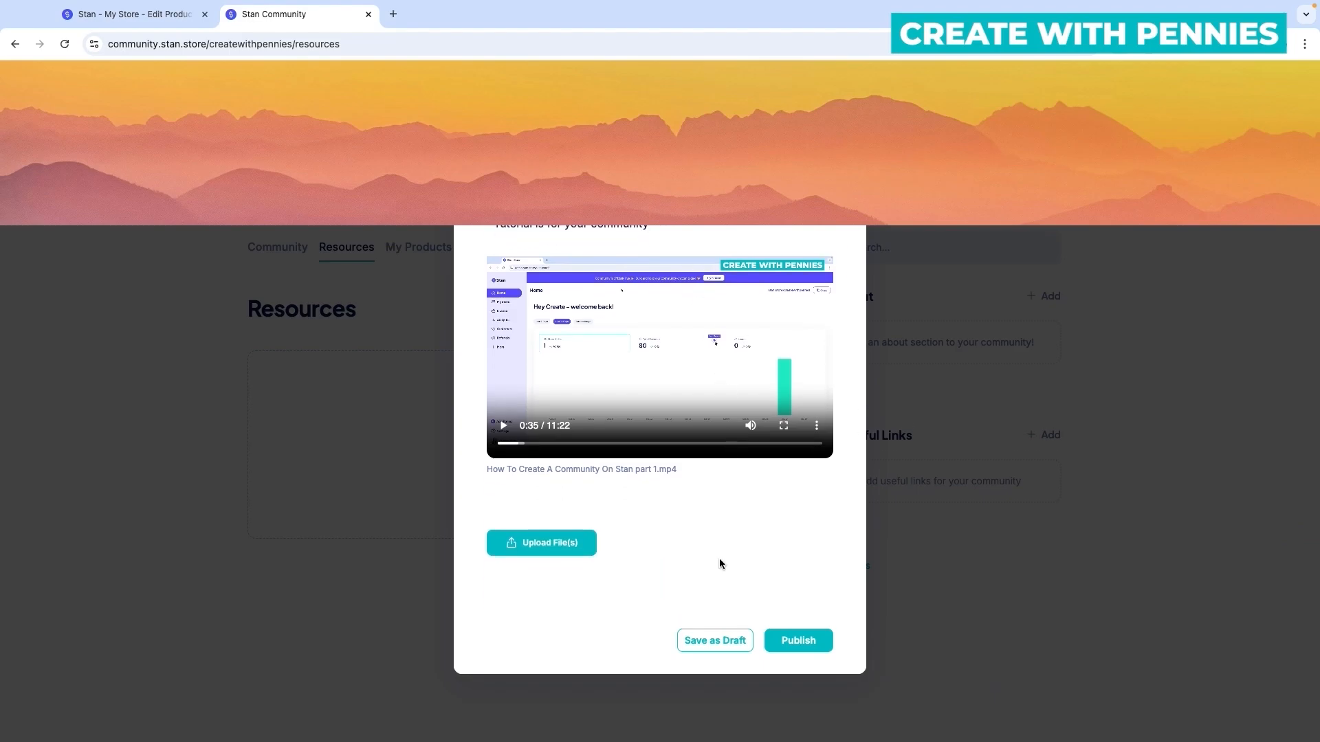
left_click(800, 640)
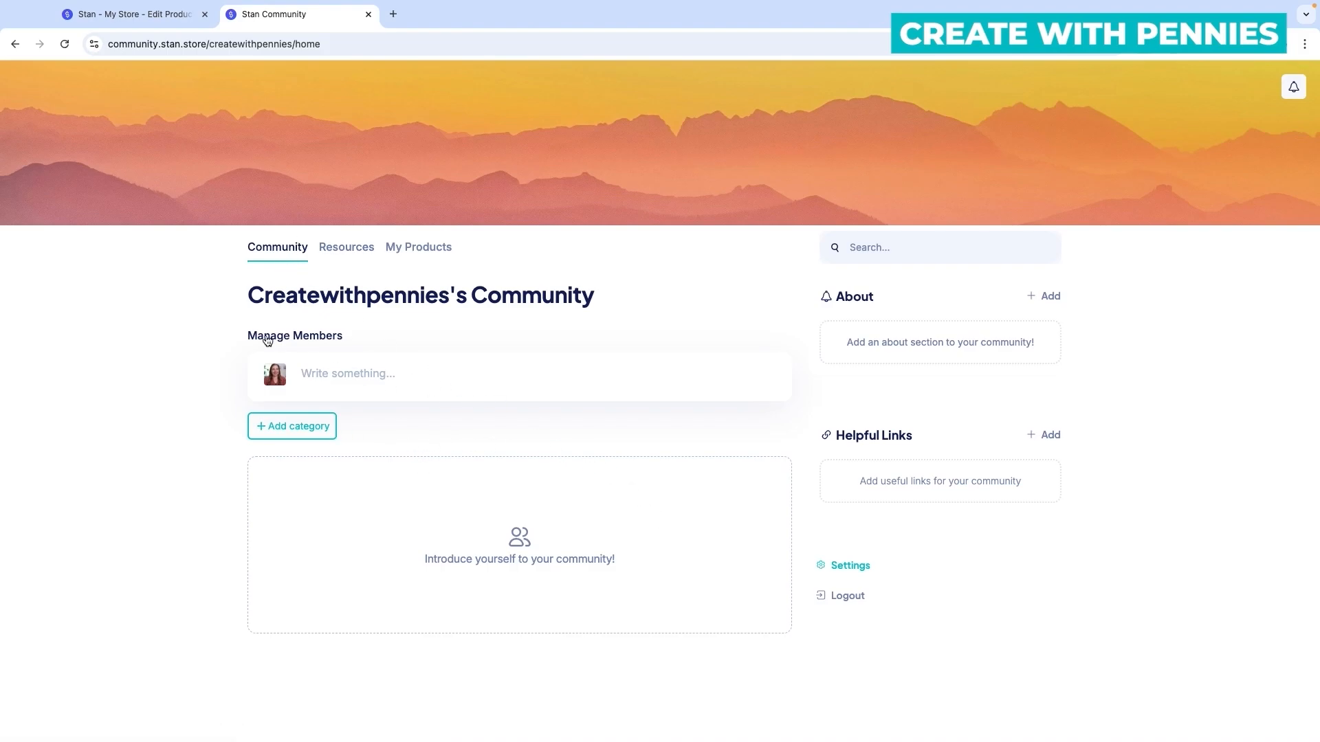
Step: Write a community post reading "Welcome to the community!" and check its category choices
left_click(339, 375)
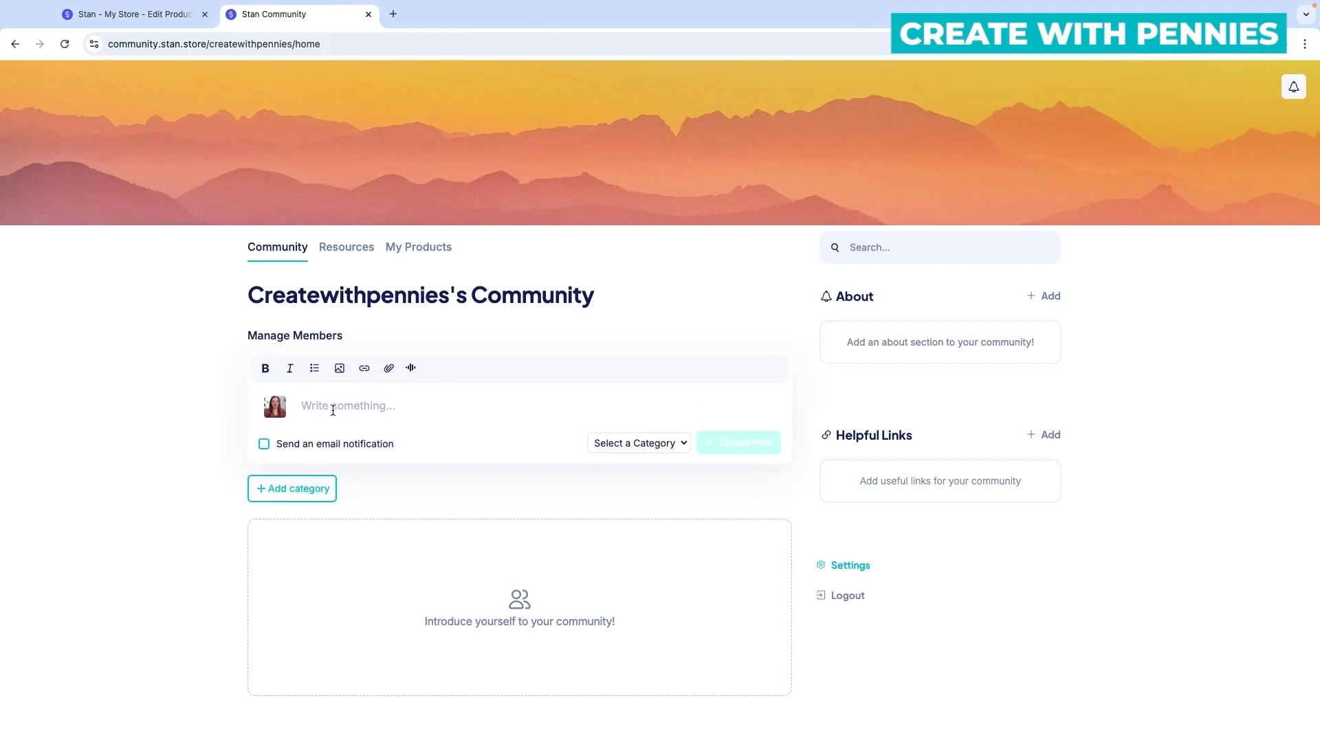
type("Wel")
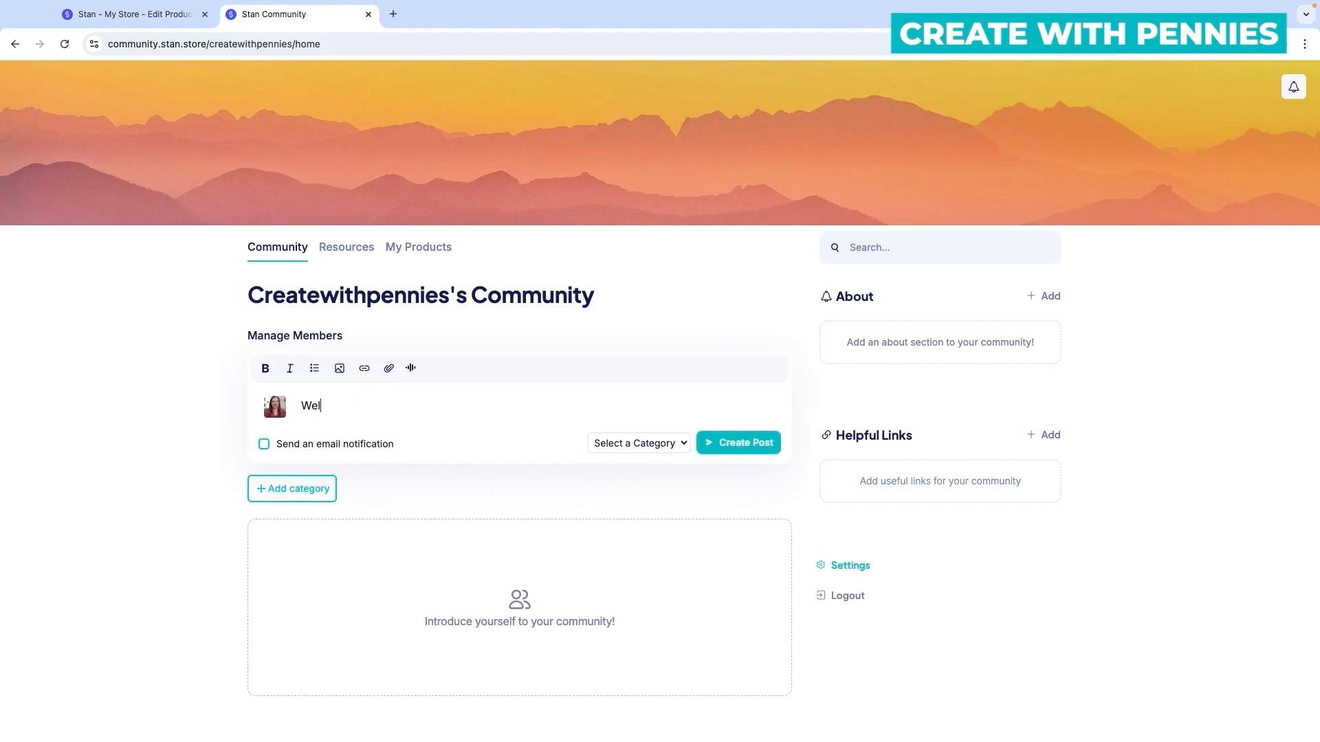
type("come to the community!")
left_click(677, 442)
left_click(678, 441)
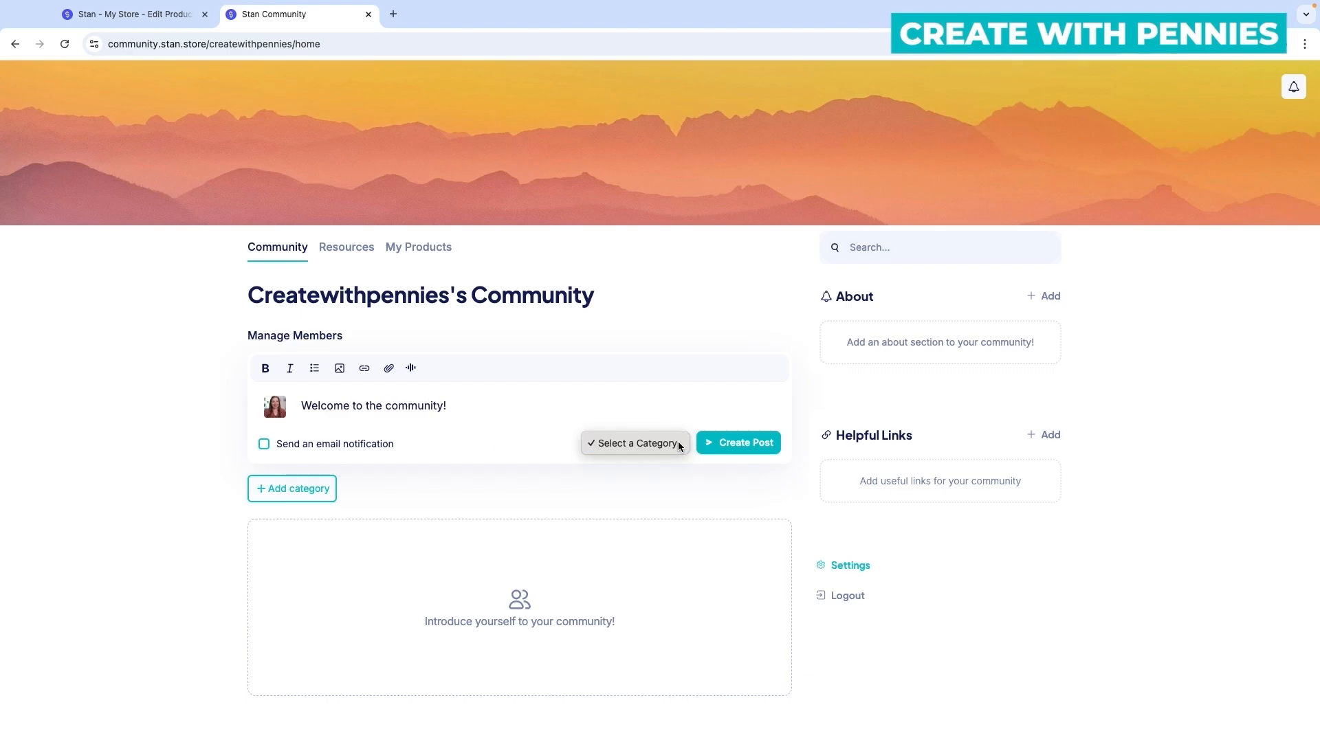
Step: Add the post categories Digital Products, Social Media and YouTube to the community
left_click(326, 491)
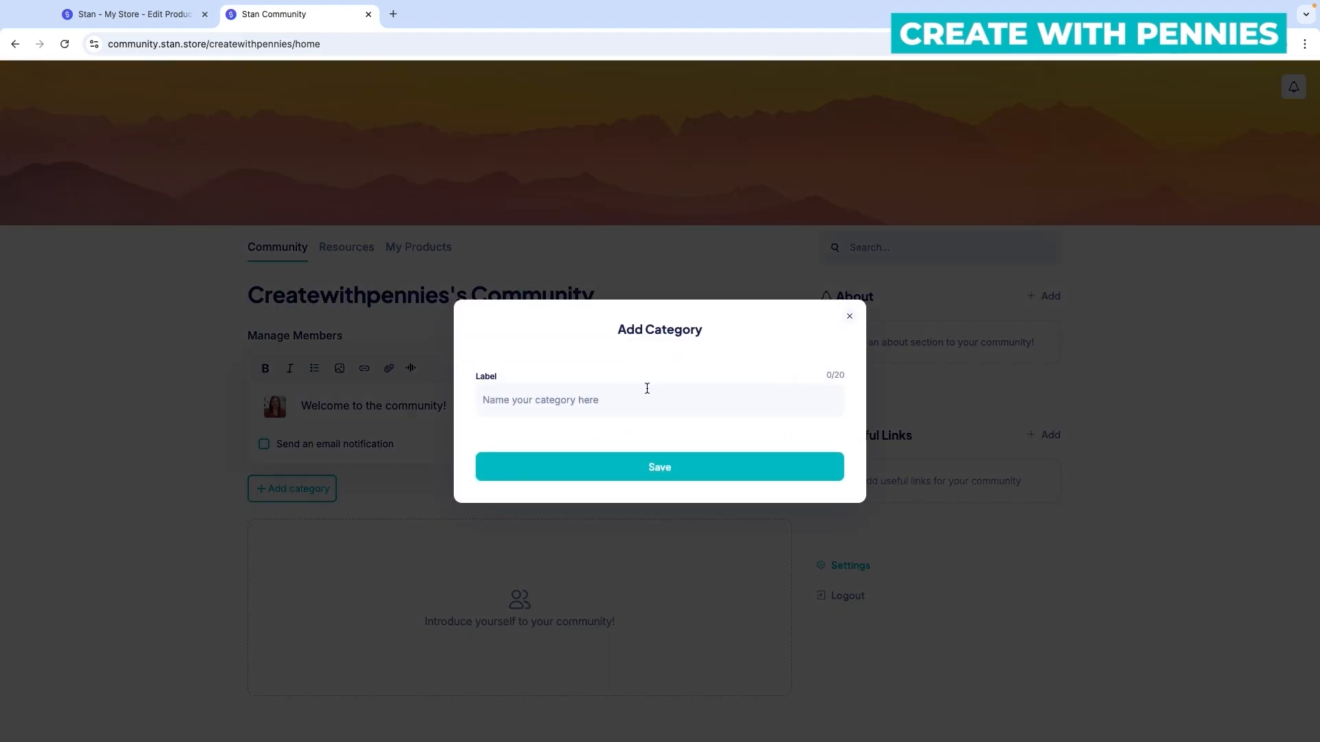
type("Digital Products")
left_click(686, 466)
left_click(326, 493)
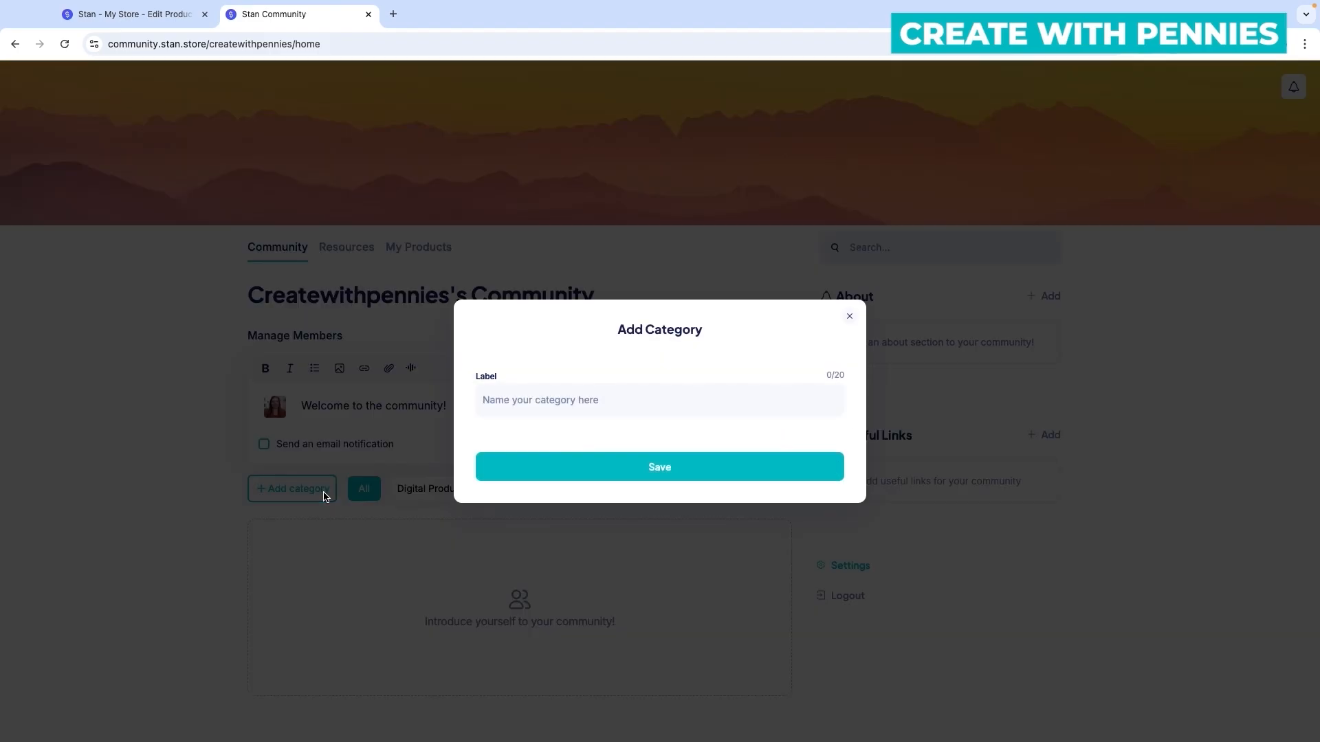
type("S")
key("BackSpace")
type("Sopcial ")
type("ial Med")
left_click(625, 467)
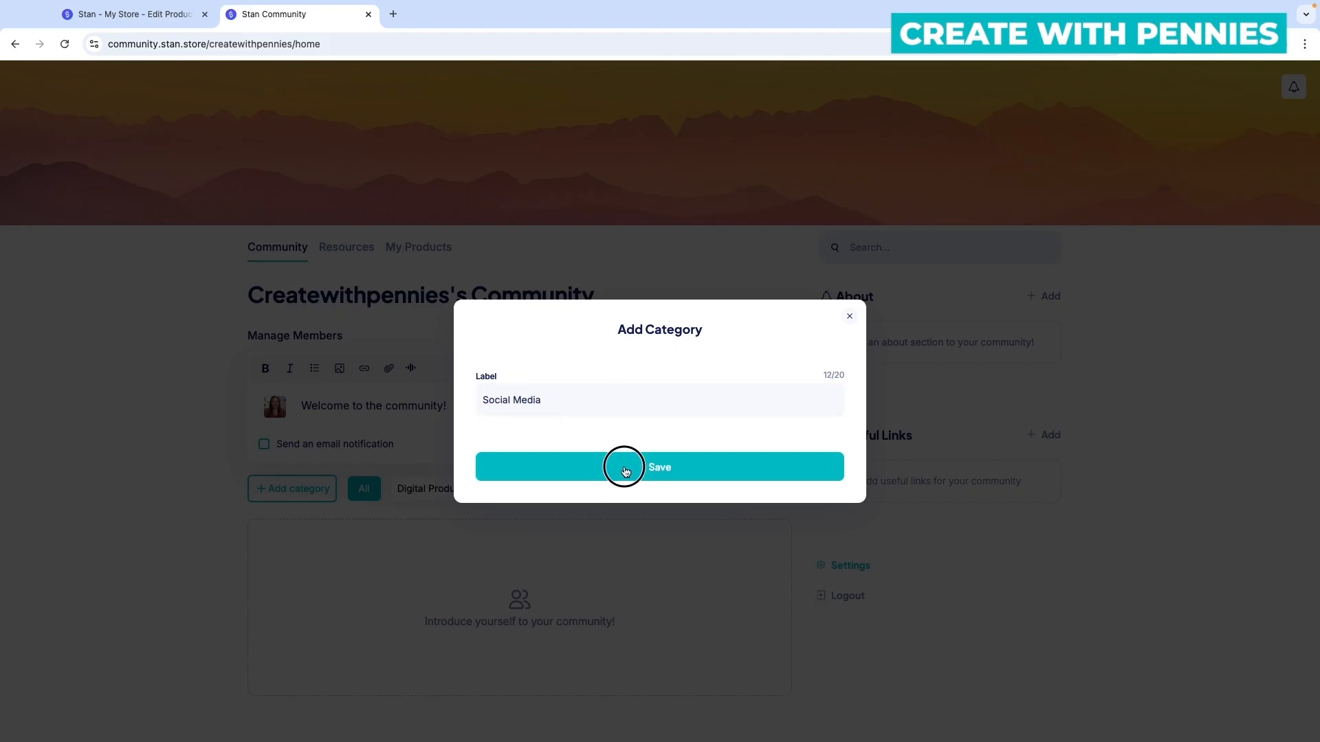
left_click(312, 489)
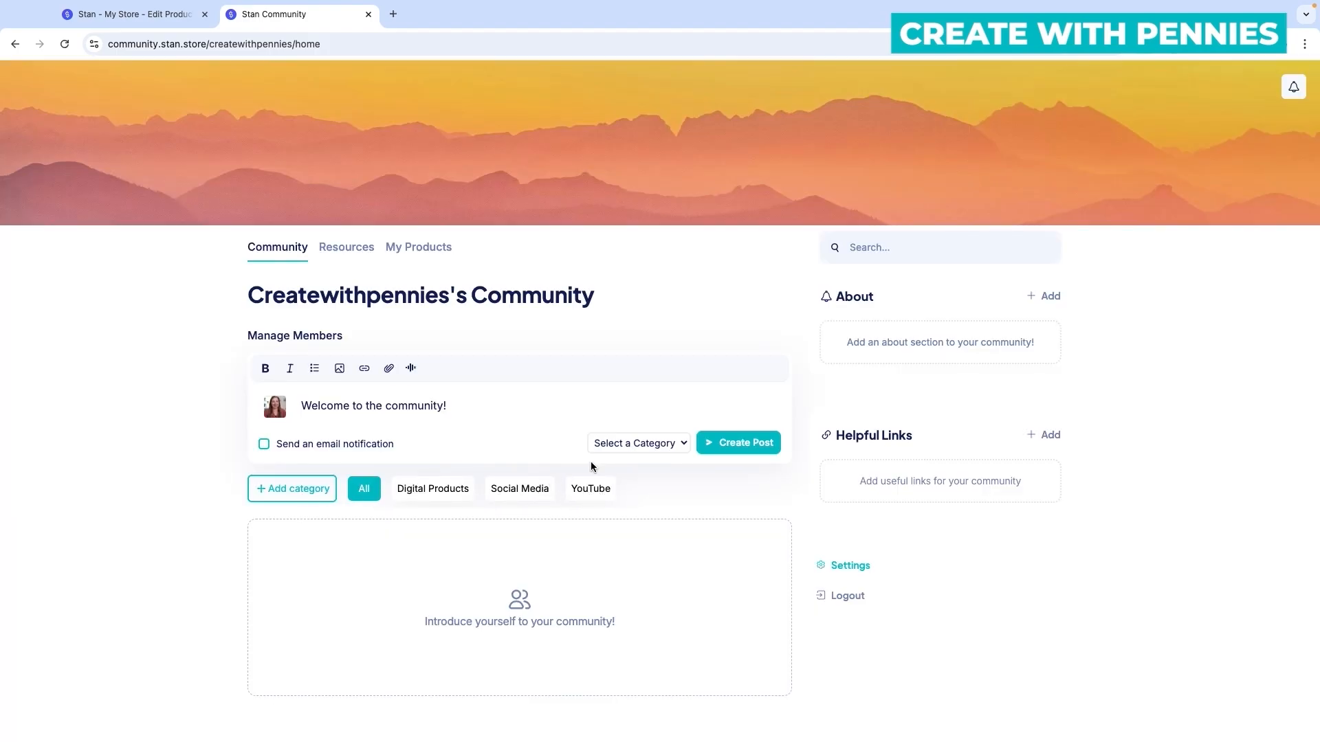
Step: Assign the welcome post to the Social Media category and publish it
left_click(622, 443)
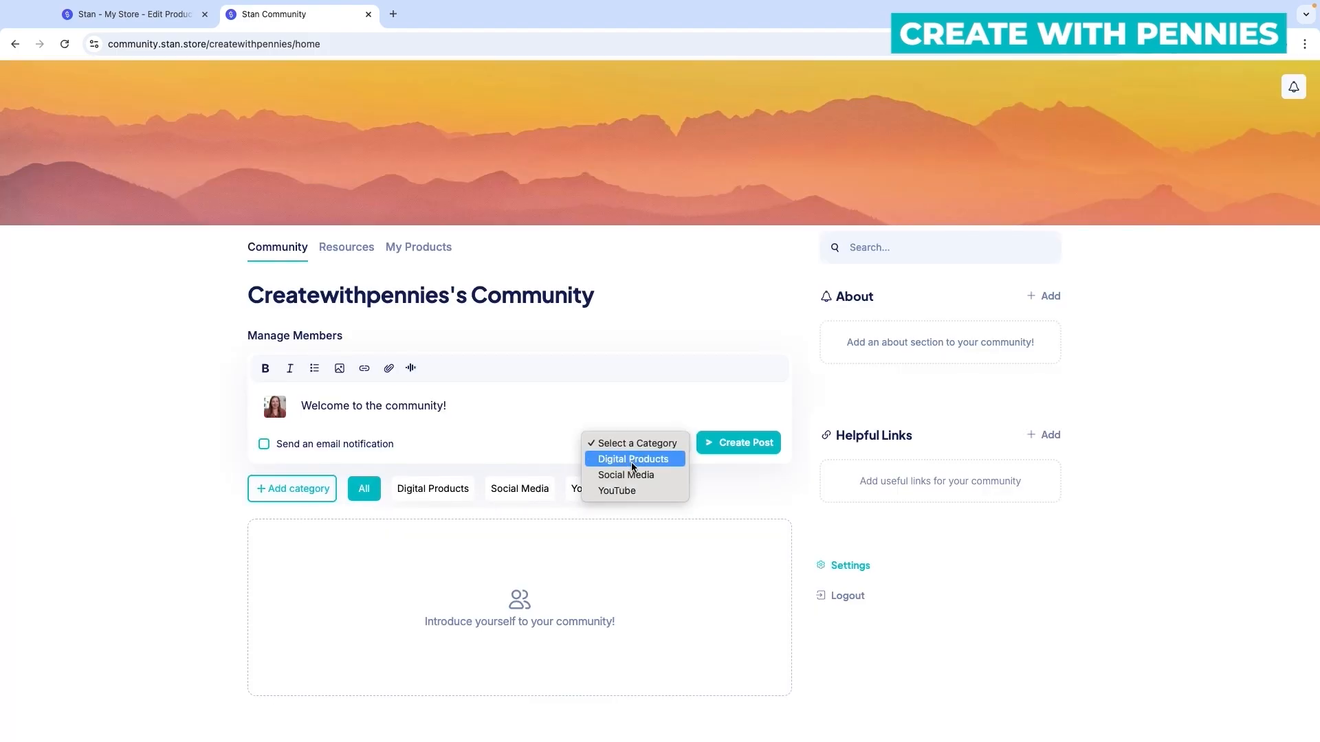
left_click(632, 474)
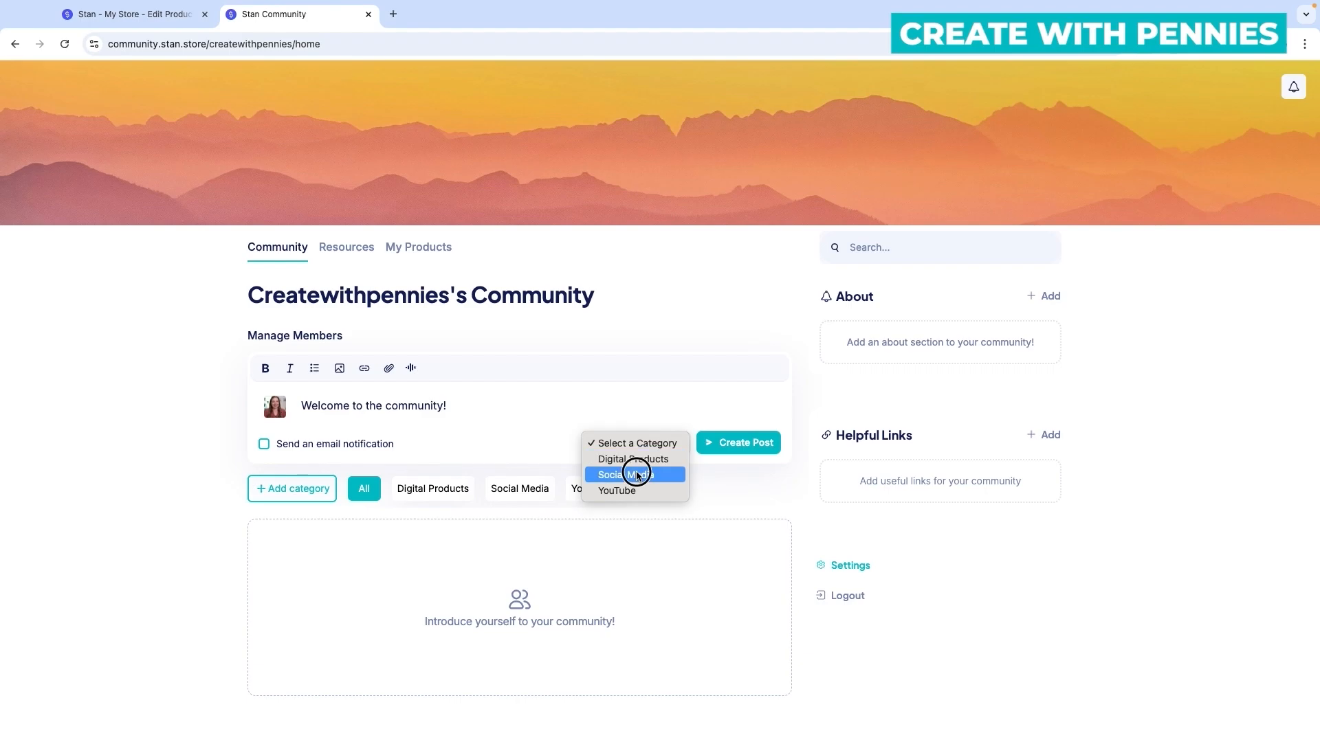
left_click(743, 451)
scroll(745, 452, "down", 2)
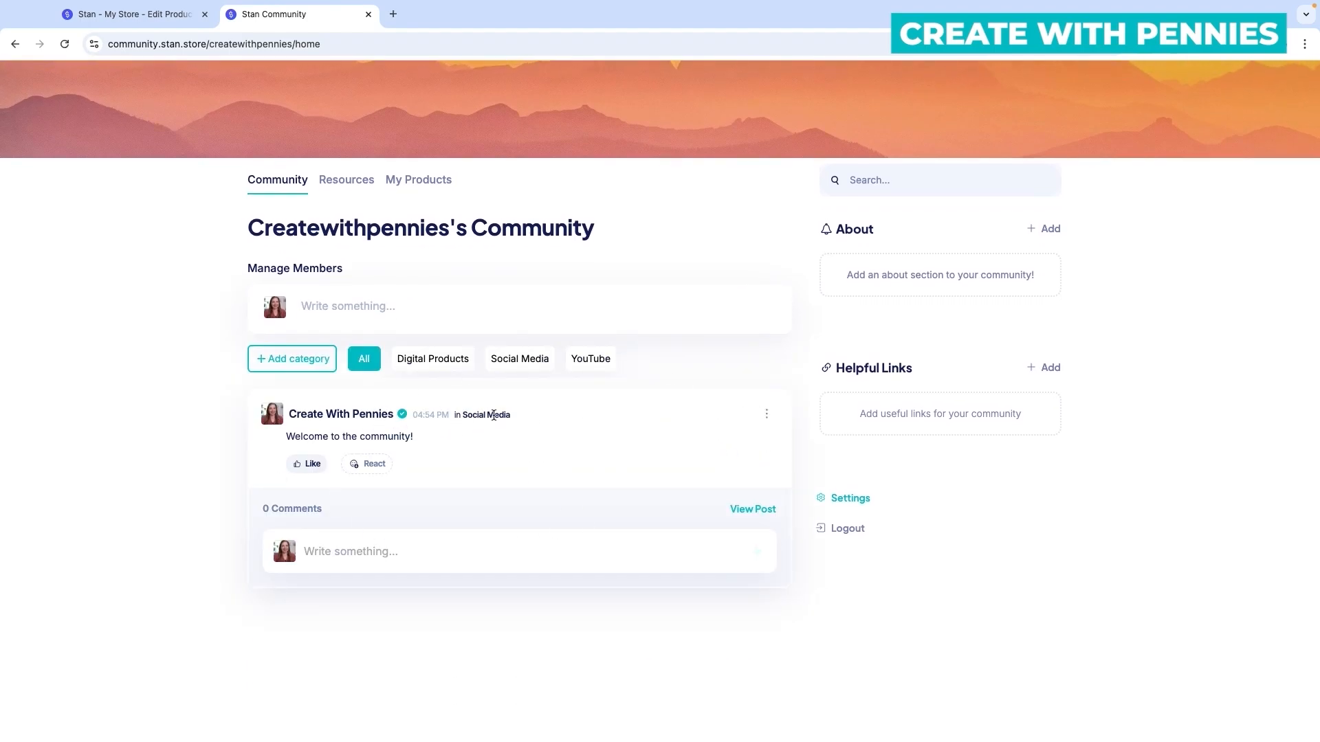
Step: Filter the community feed by Digital Products, Social Media and YouTube to check where the welcome post is listed
left_click(440, 361)
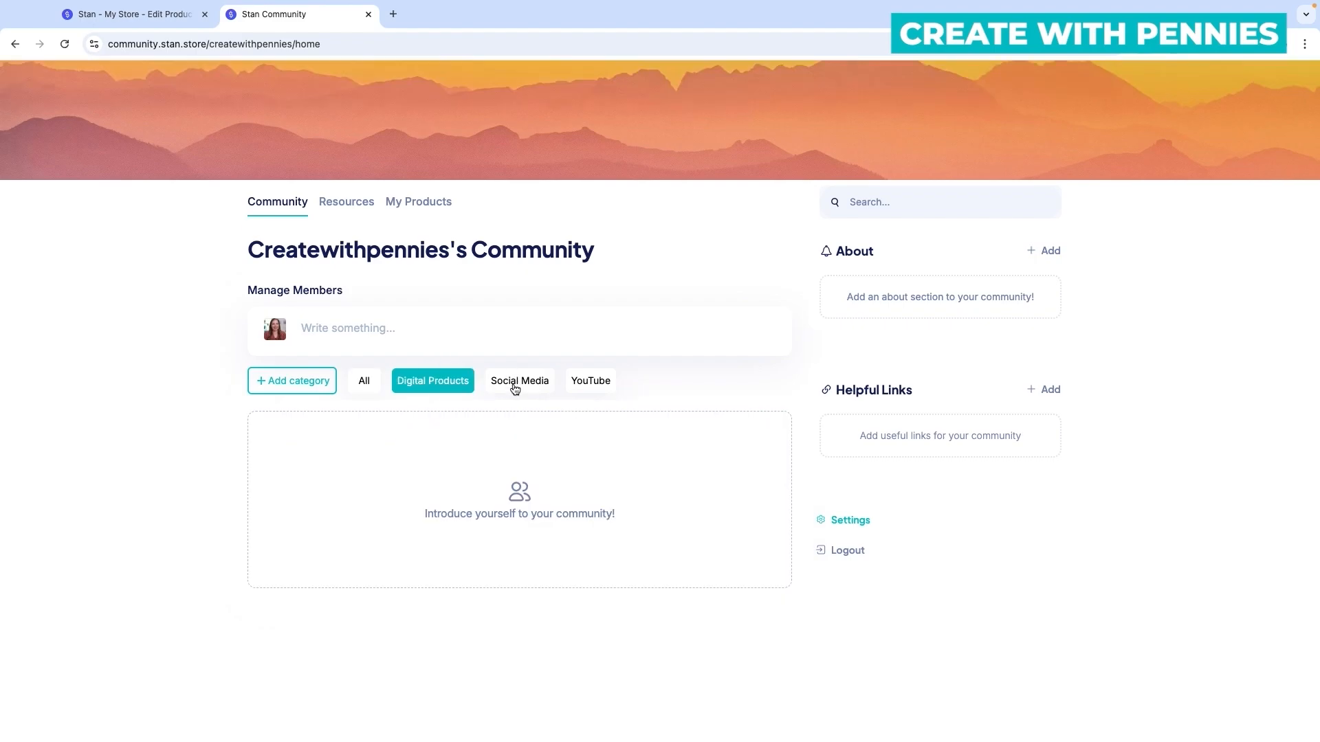
left_click(517, 380)
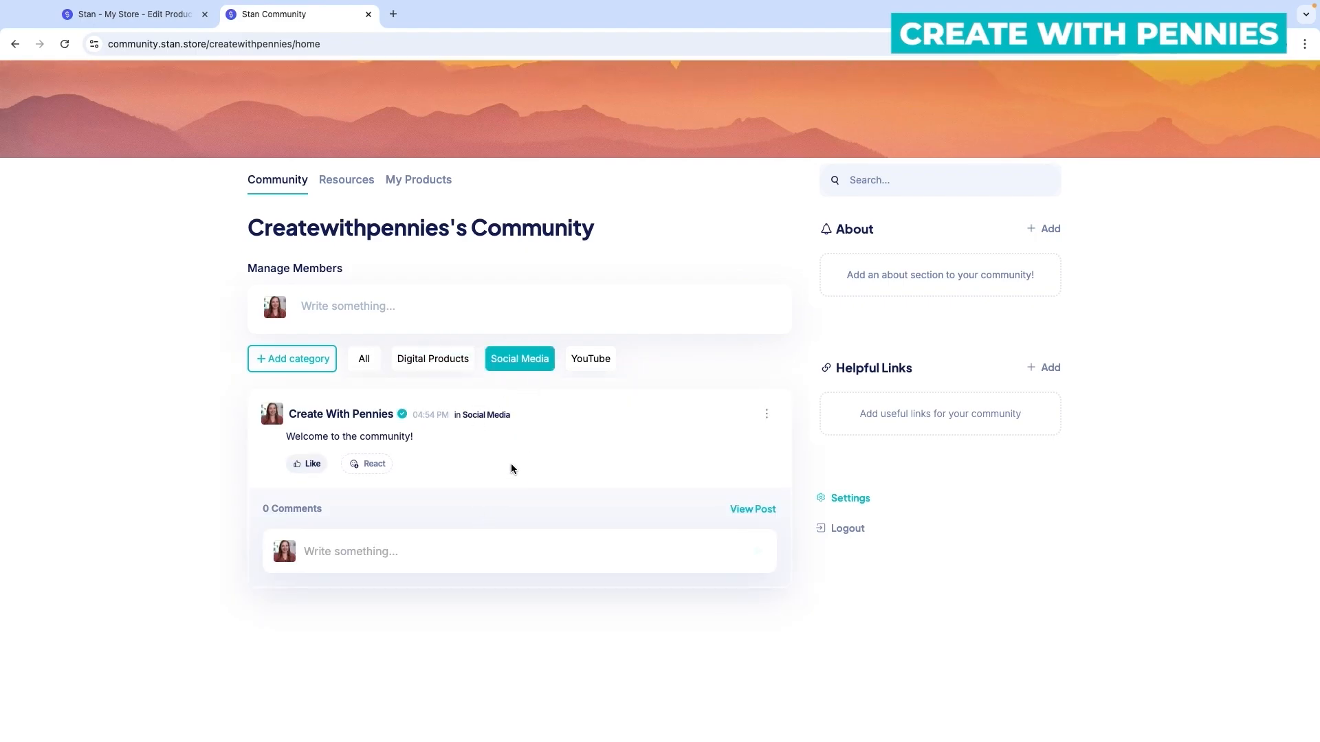
left_click(454, 361)
left_click(592, 382)
left_click(532, 382)
scroll(566, 430, "up", 1)
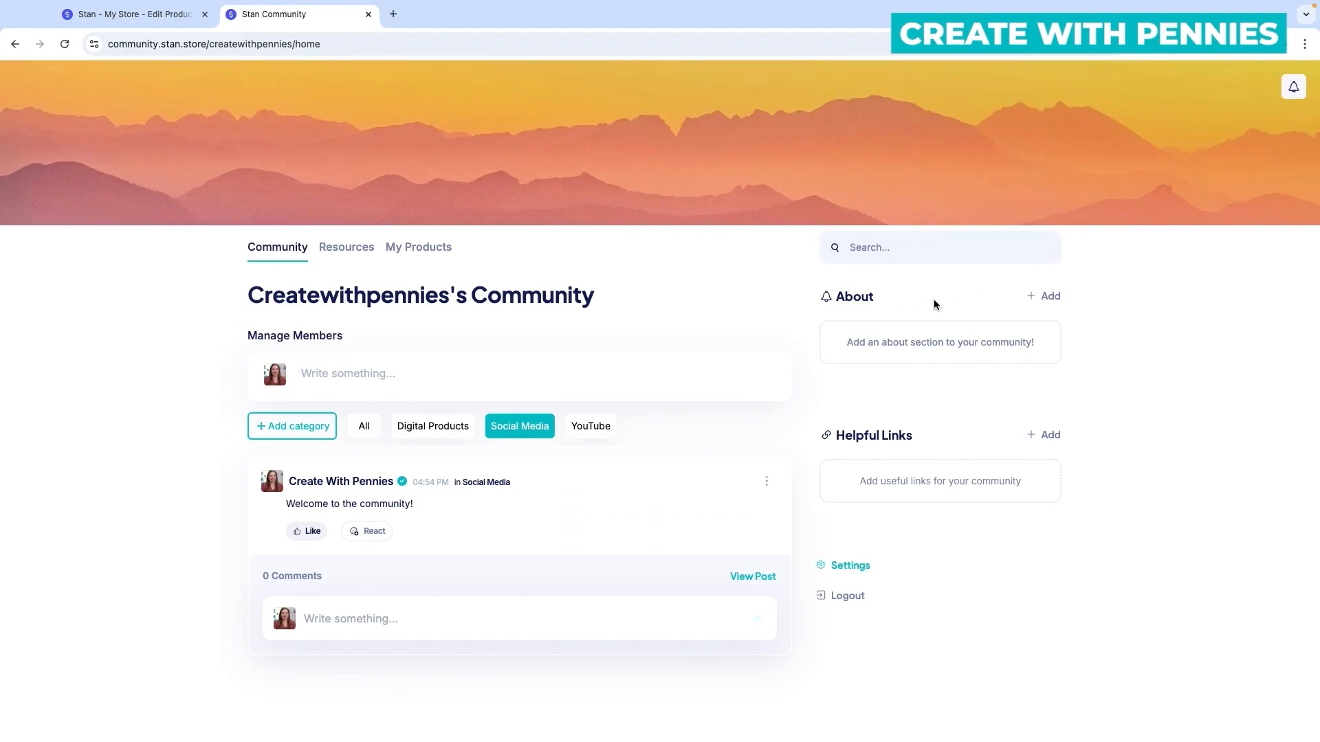
Step: Add an About description starting "I am here to help you achieve your goals." and listing the membership benefits, and save it
left_click(1059, 298)
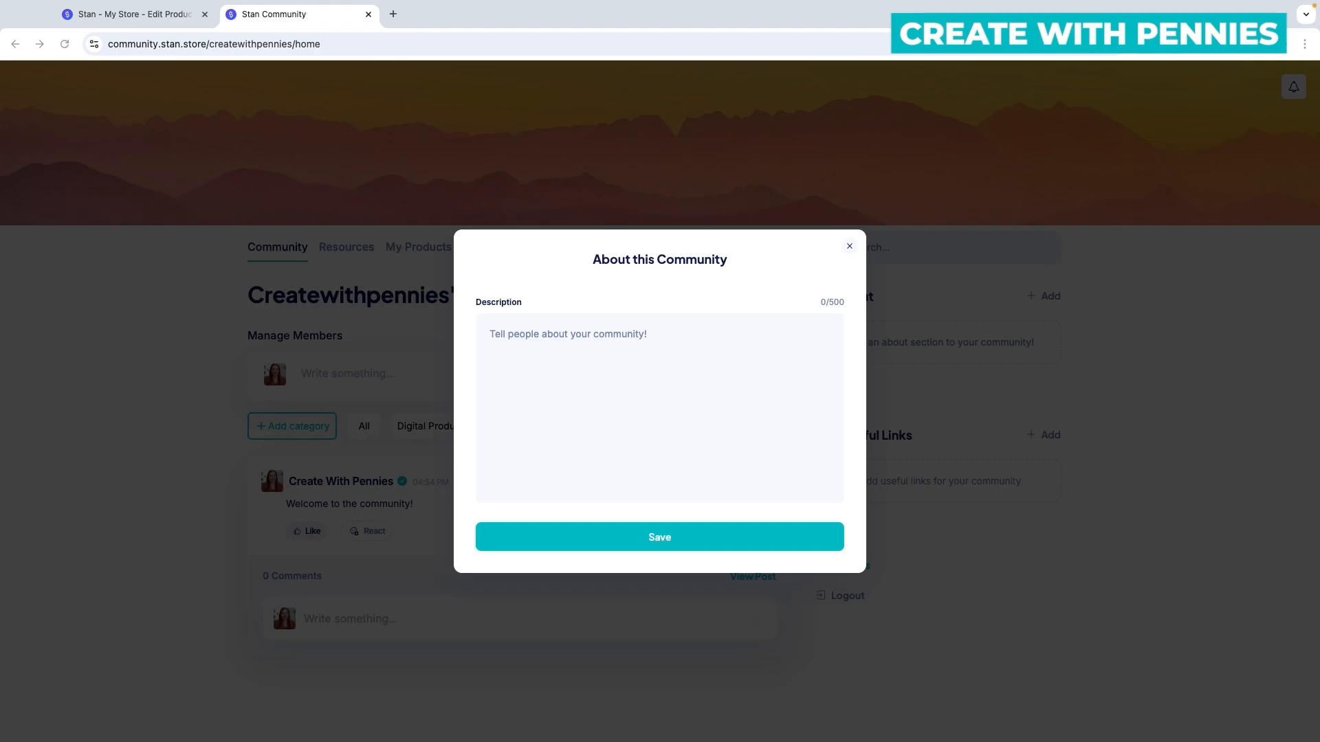
left_click(590, 378)
type("I am here to help you achieve your goals.  On this chat based community, I will personally help you:  Give you specific advice to your situation  Walk you through all of your questions  Interact with other community members  Get monthly drops of helpful tools and templates")
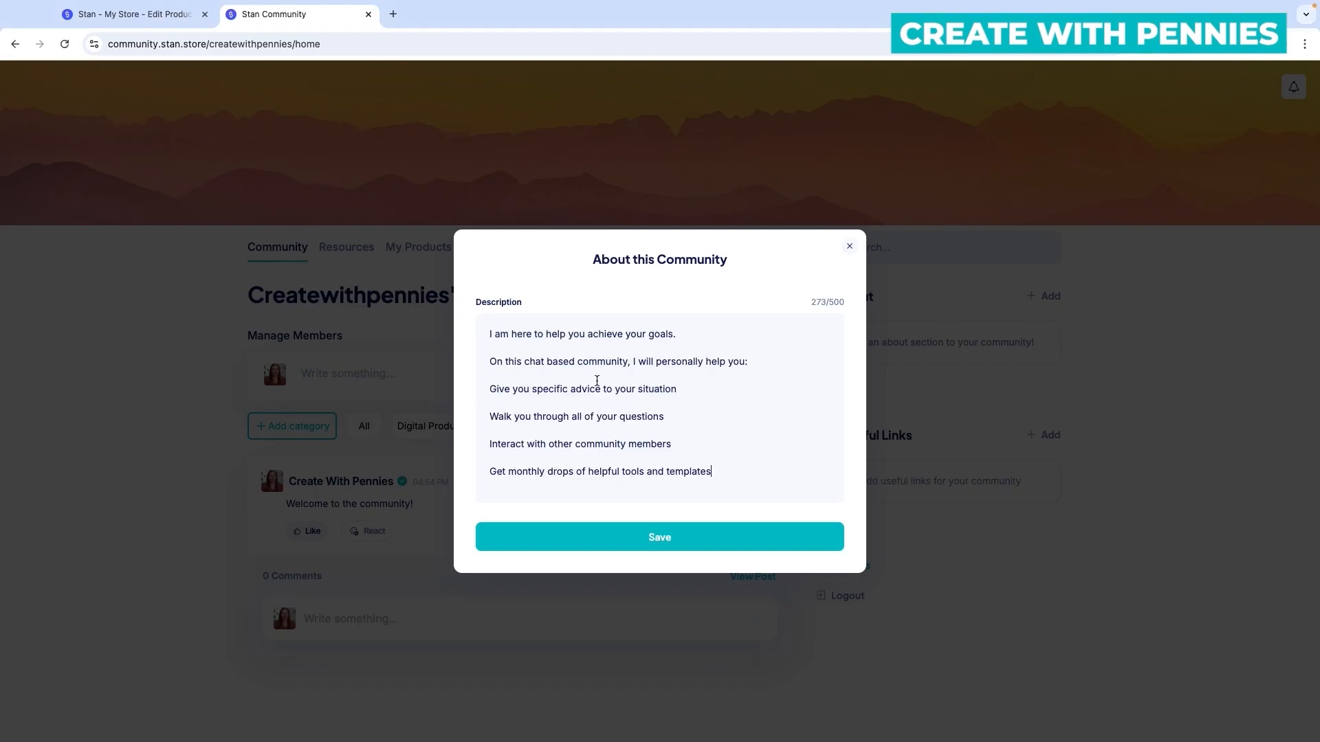
left_click(721, 534)
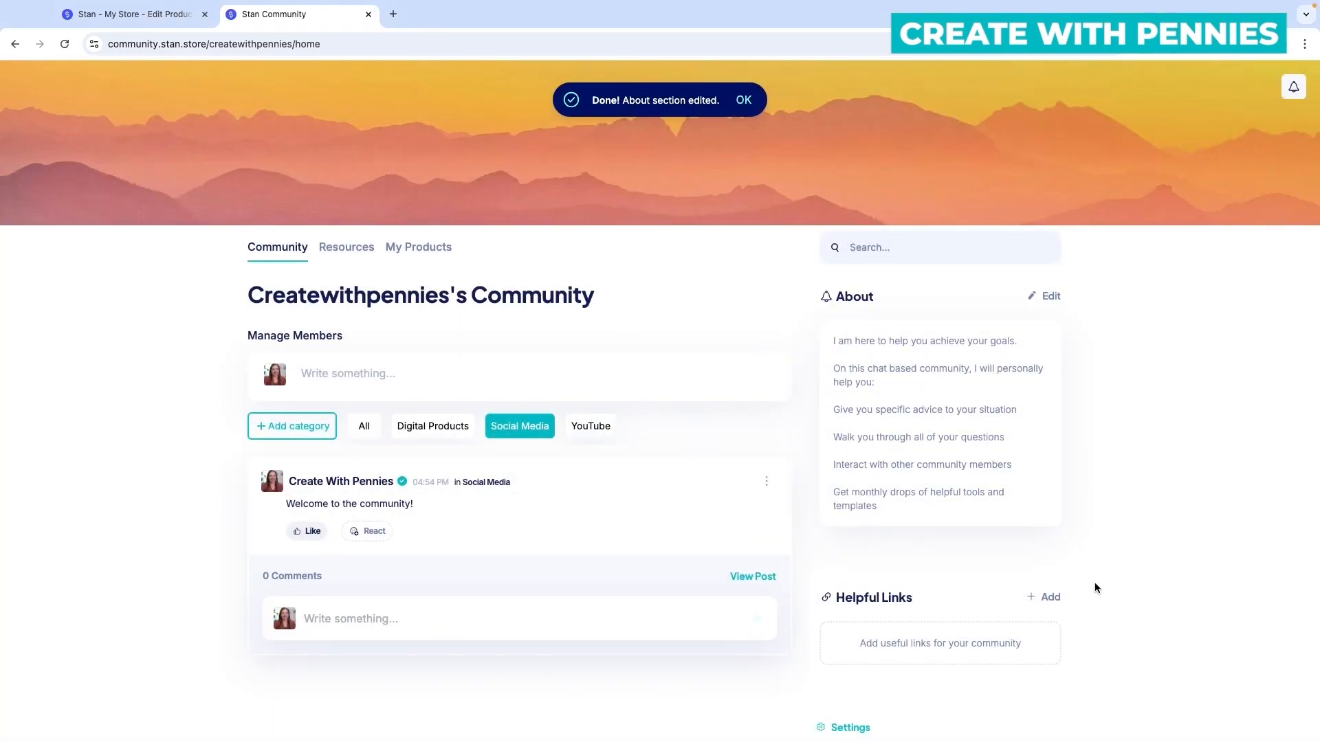
scroll(1095, 588, "down", 1)
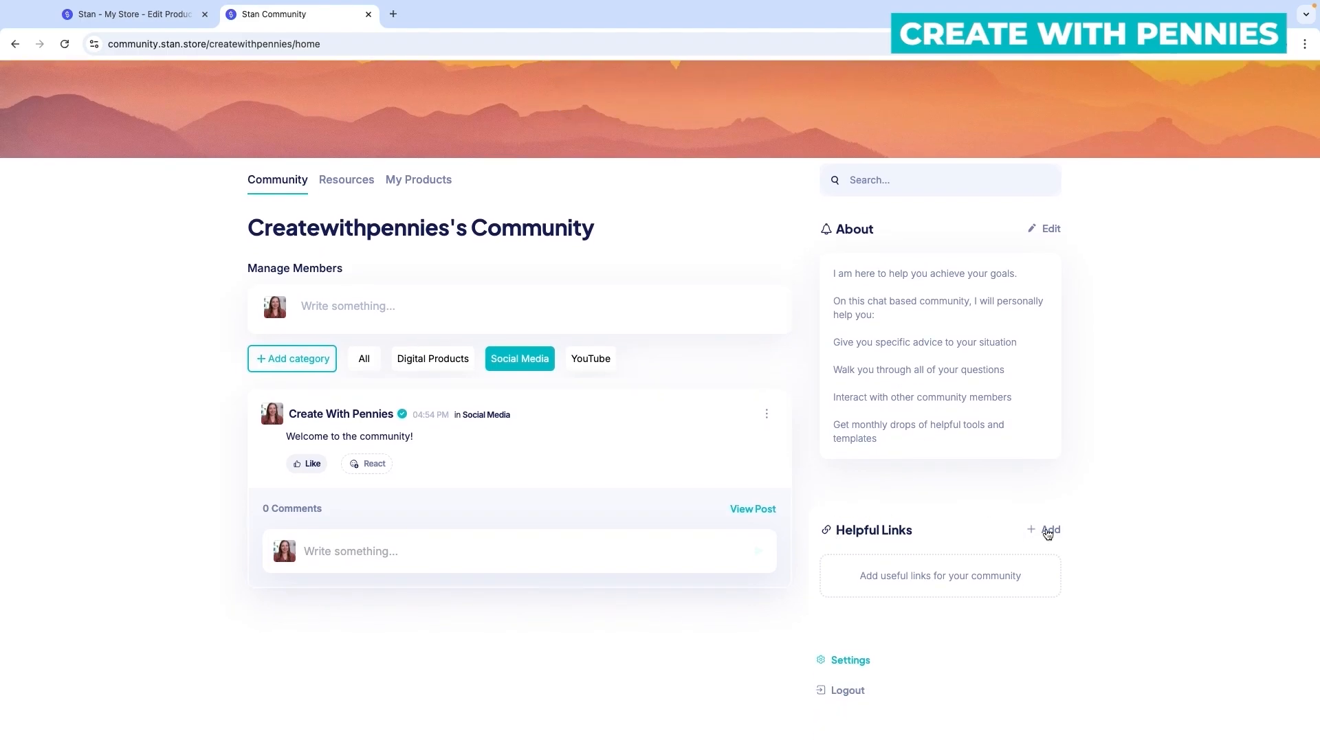
left_click(1047, 534)
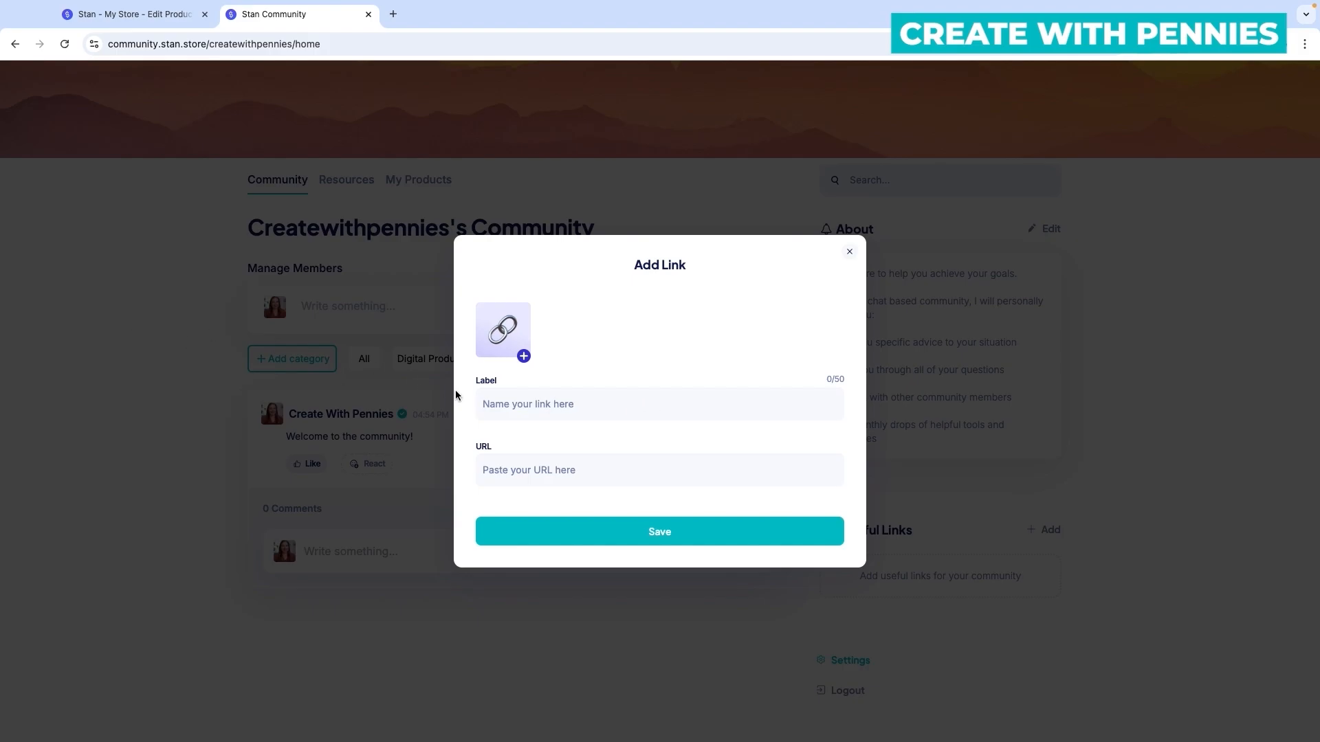
type("Youtube Chann")
type("Create With")
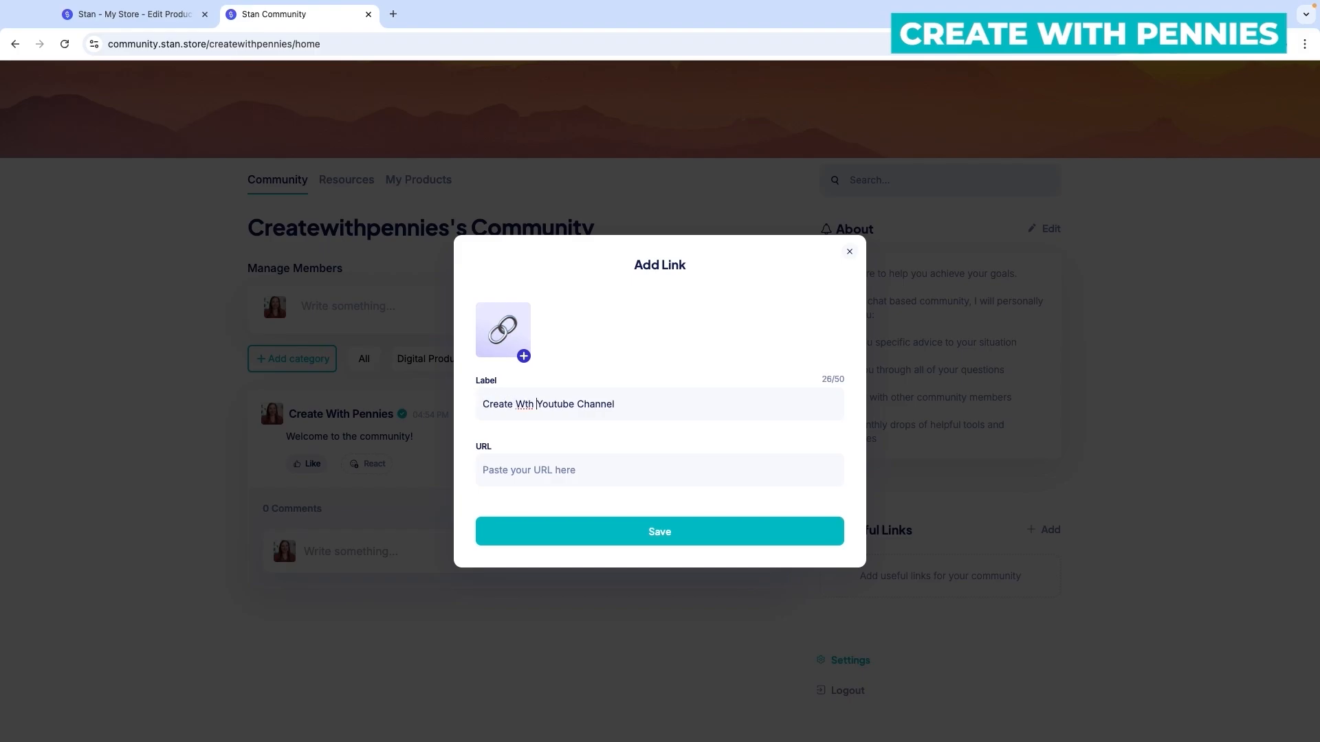
type(" Pennies")
left_click(565, 469)
type("https://www.youtube.com/createwithpenniesnotperfection")
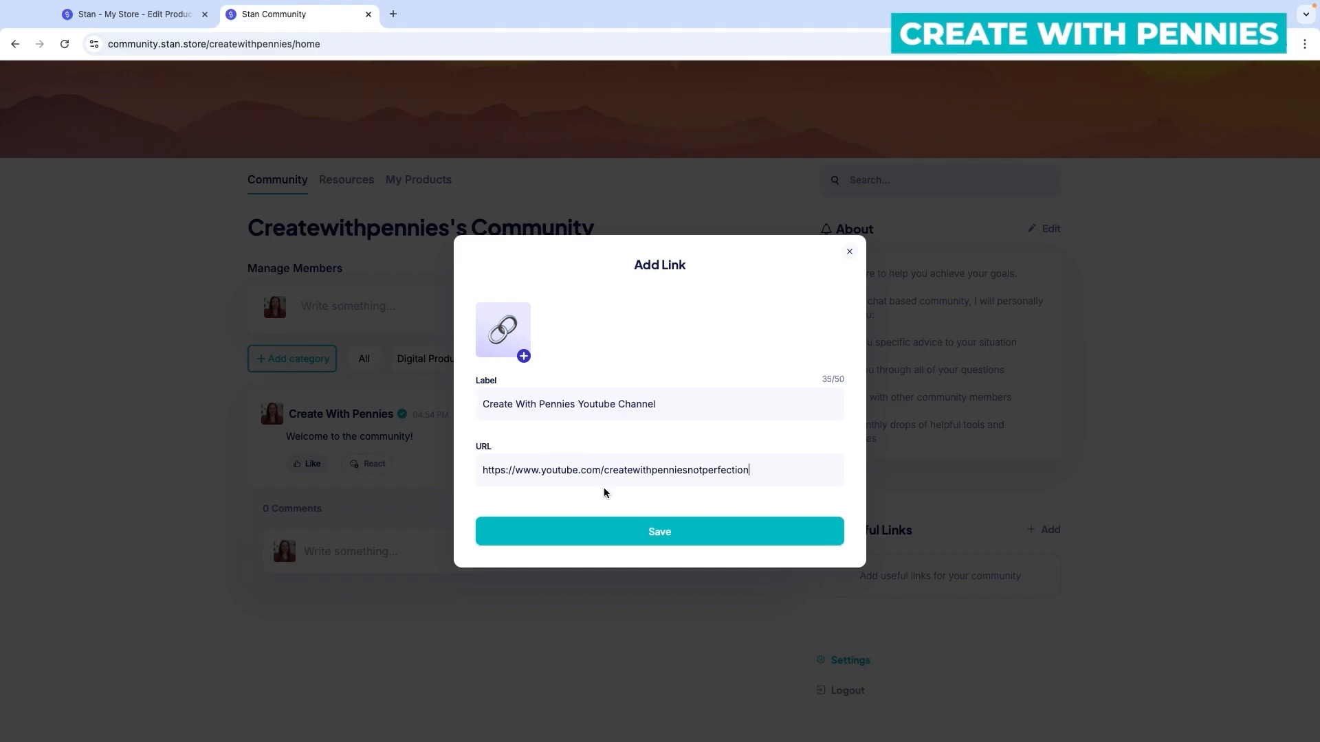
left_click(658, 531)
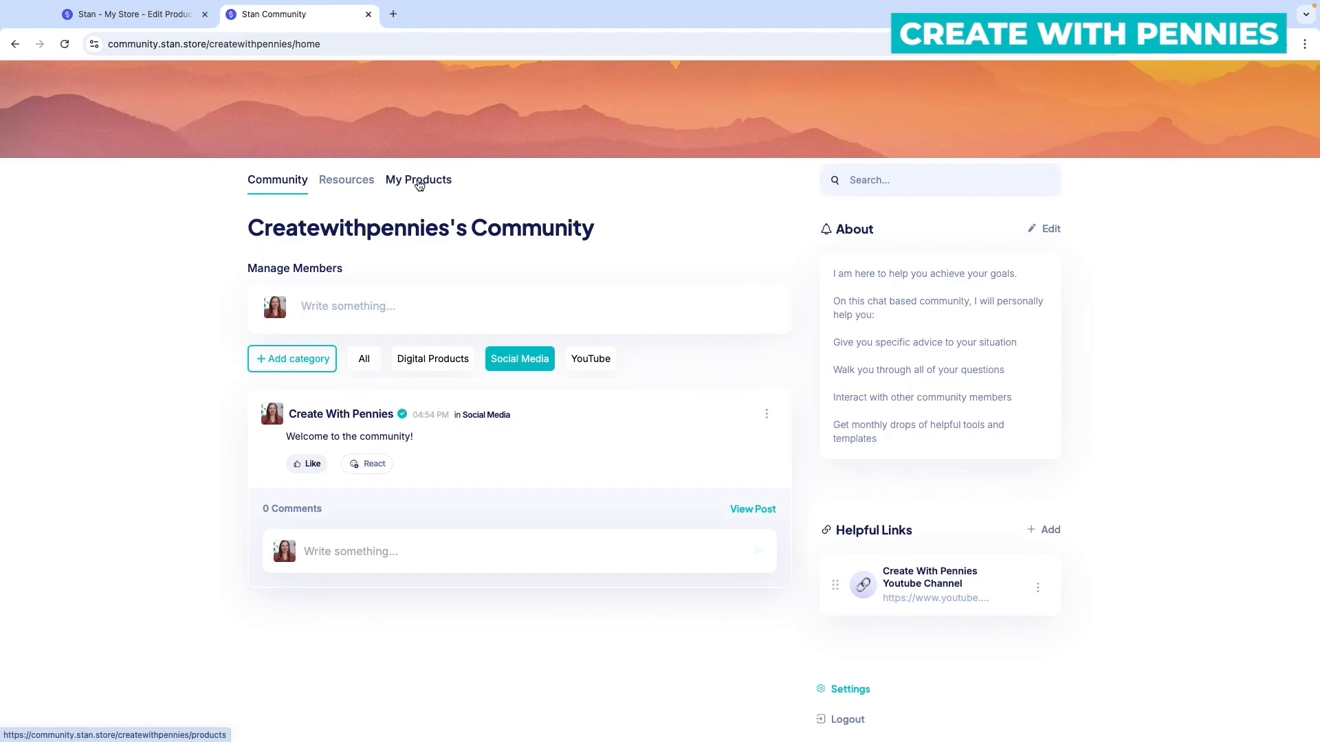
Step: Look through the community's product listing, open YouTube Success Planner for editing, and return to the listing
left_click(419, 184)
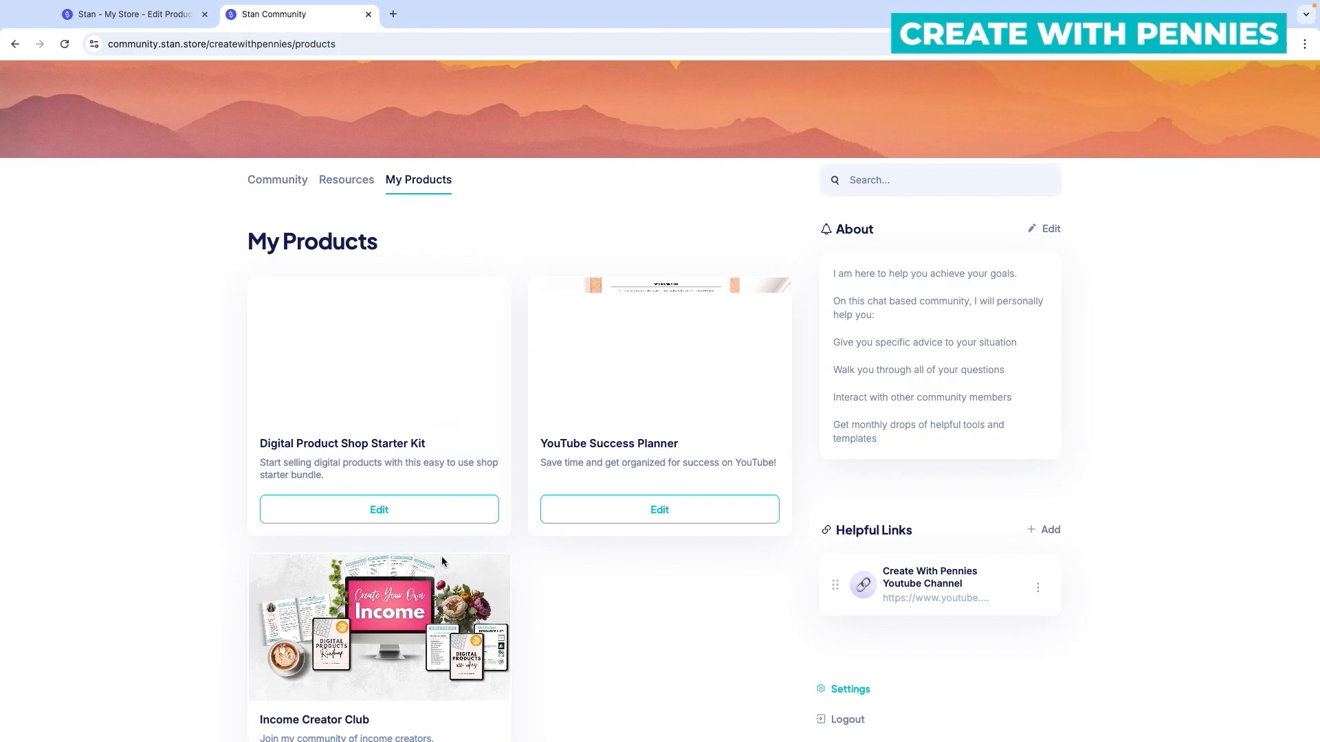
scroll(449, 378, "down", 2)
scroll(449, 378, "up", 2)
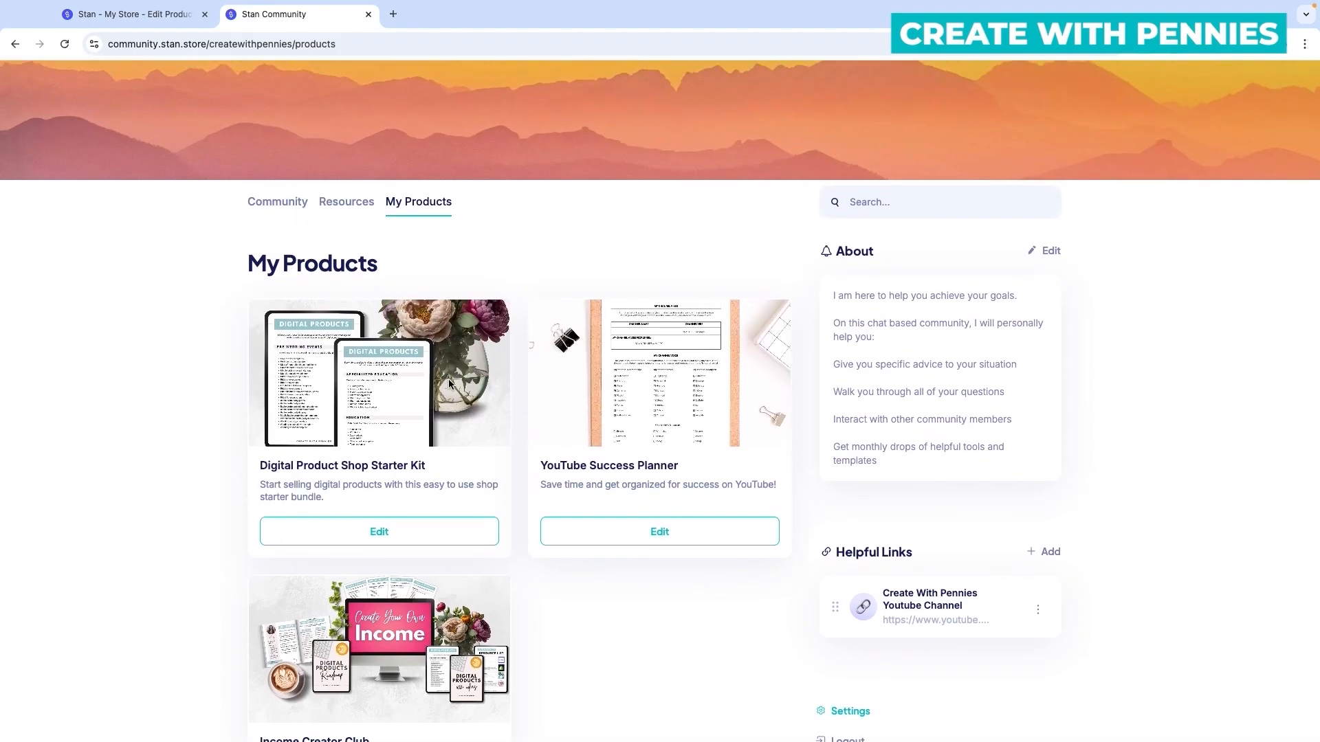
scroll(449, 383, "up", 1)
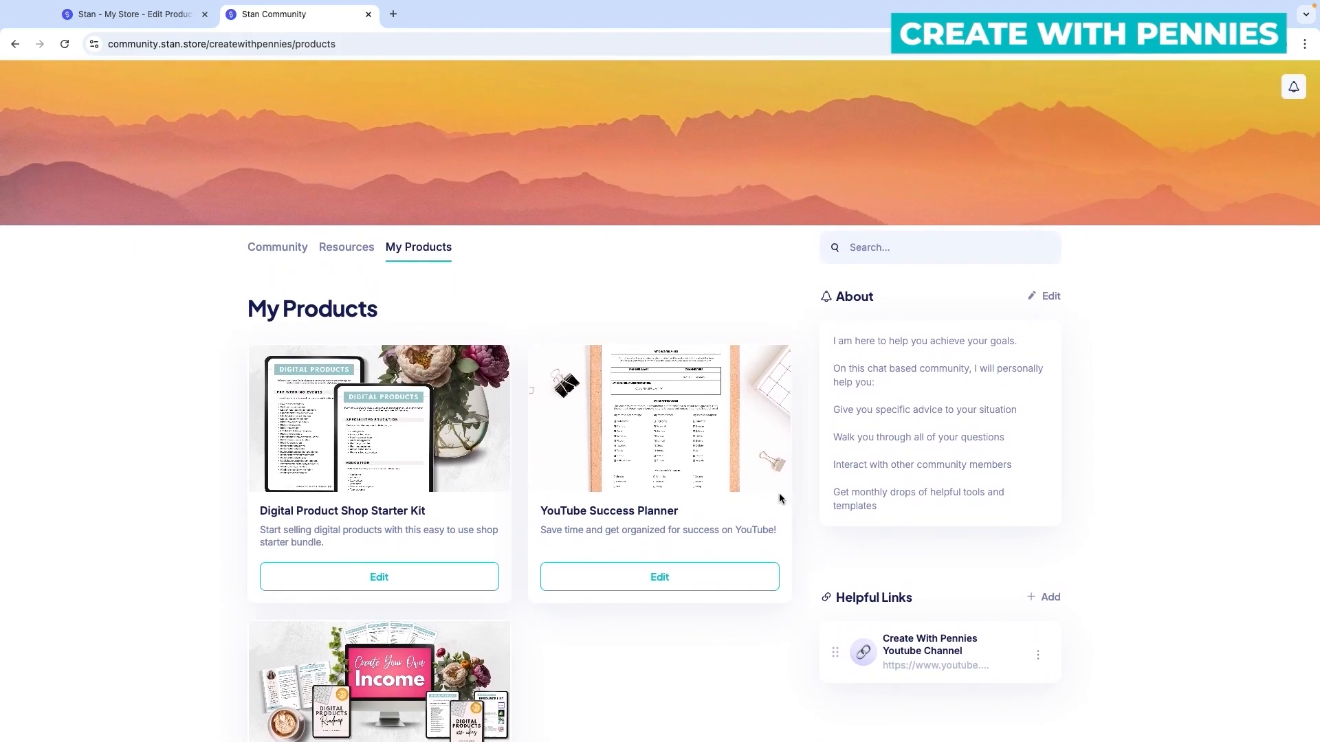
scroll(687, 474, "down", 3)
left_click(621, 436)
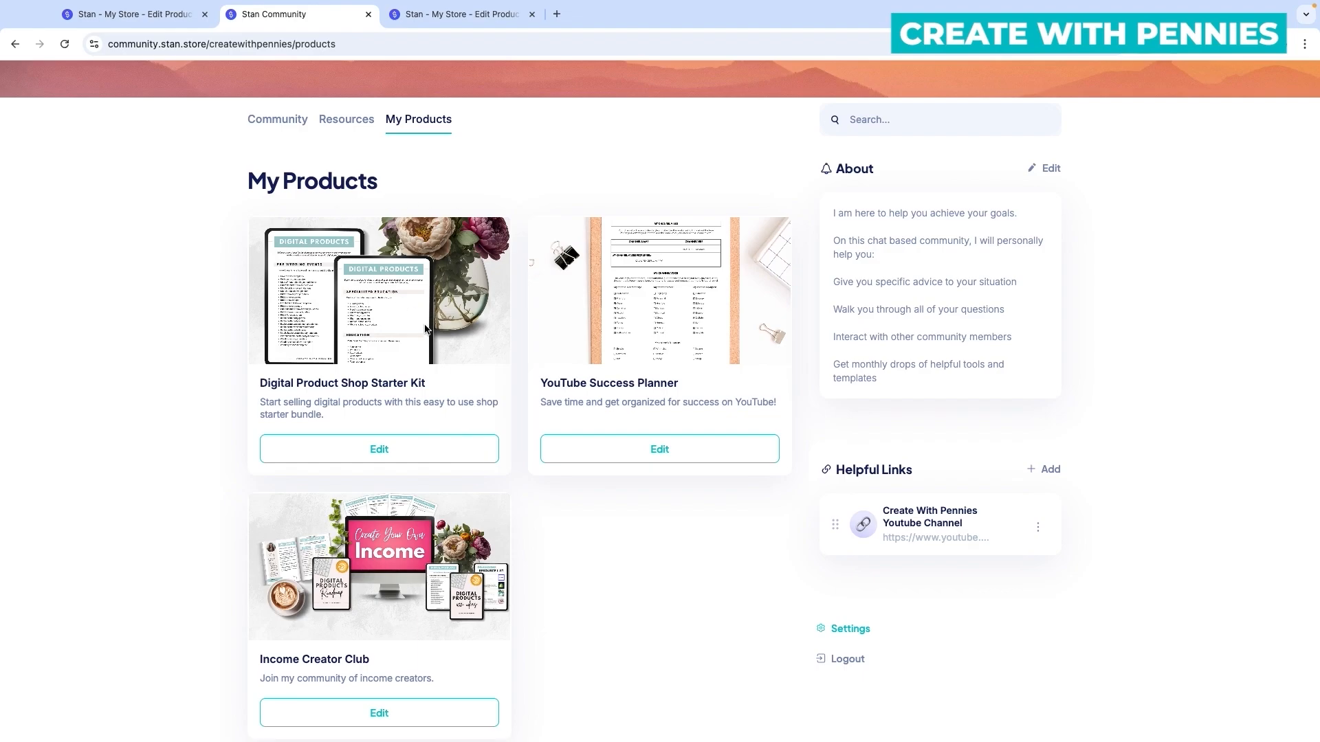
scroll(425, 329, "up", 2)
scroll(425, 329, "up", 2)
scroll(275, 220, "up", 1)
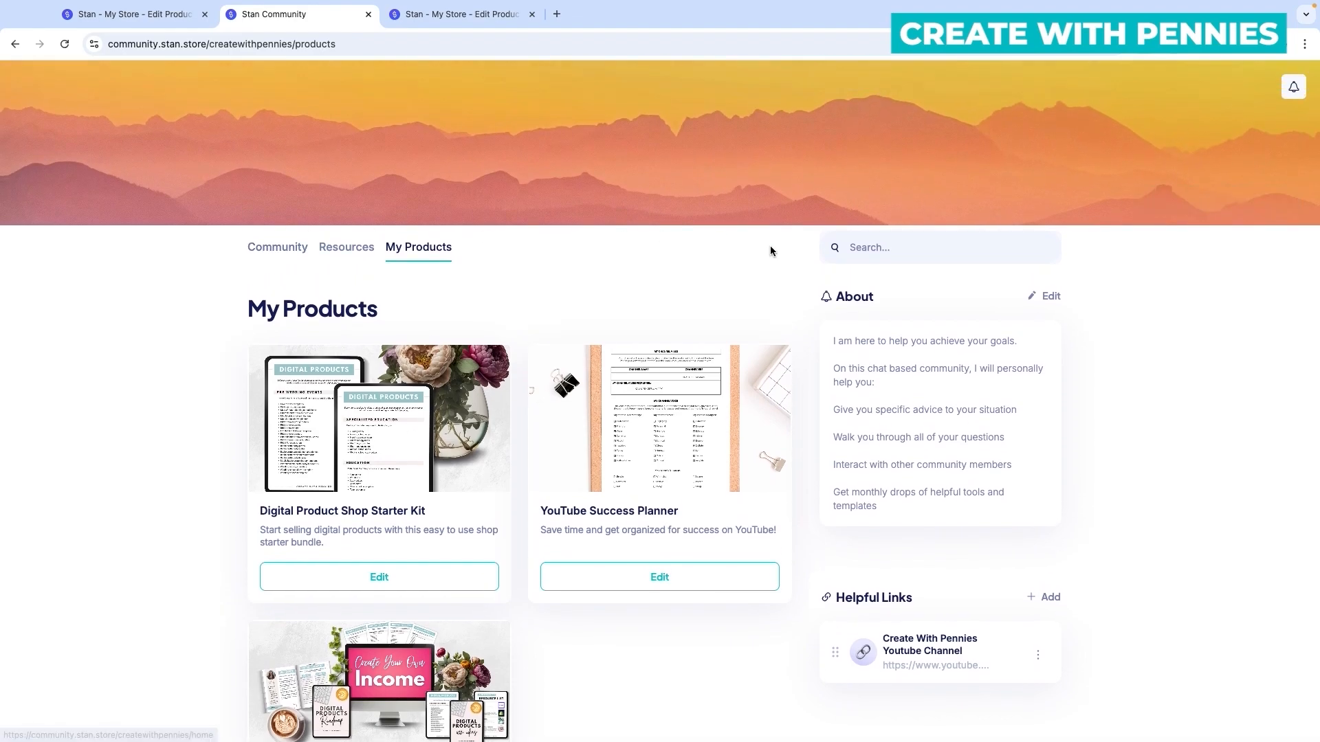
Step: Replace the community banner with the stock photo of the red neon "ALL WE HAVE IS WORDS" sign
mouse_move(853, 175)
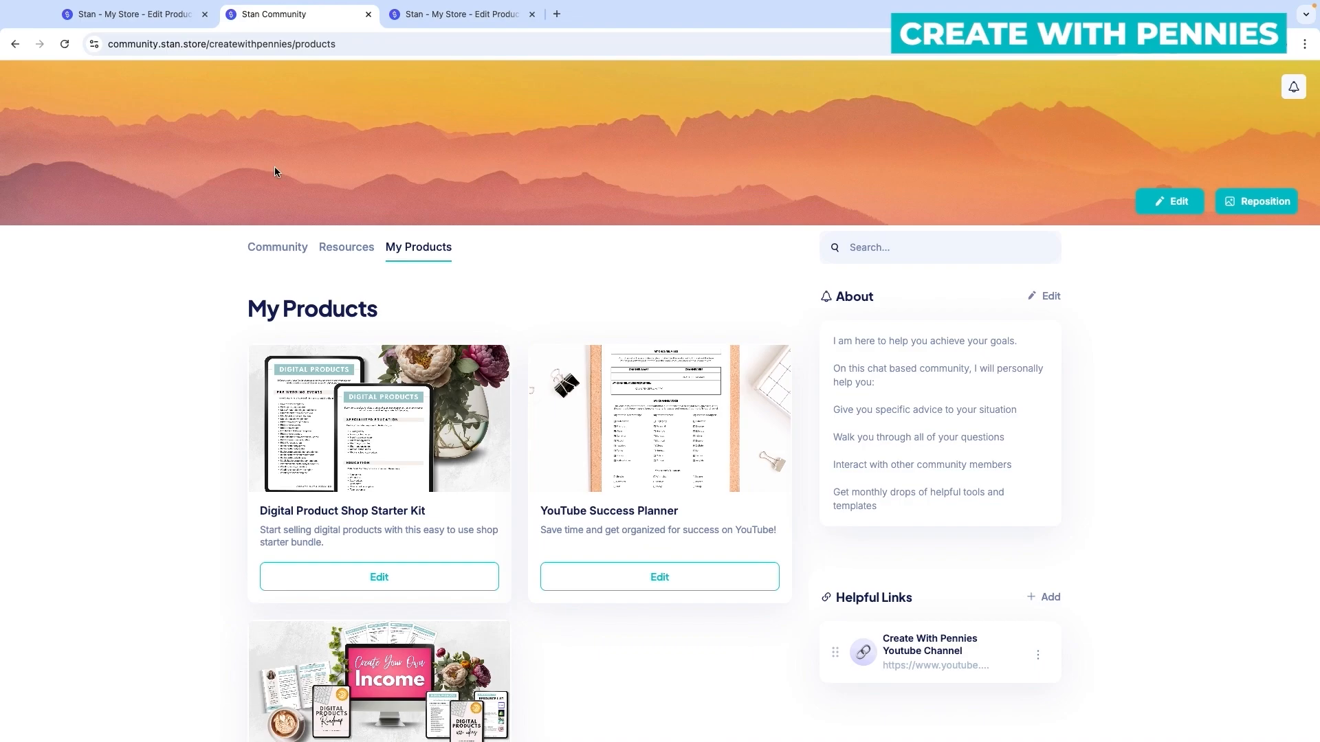
left_click(1184, 205)
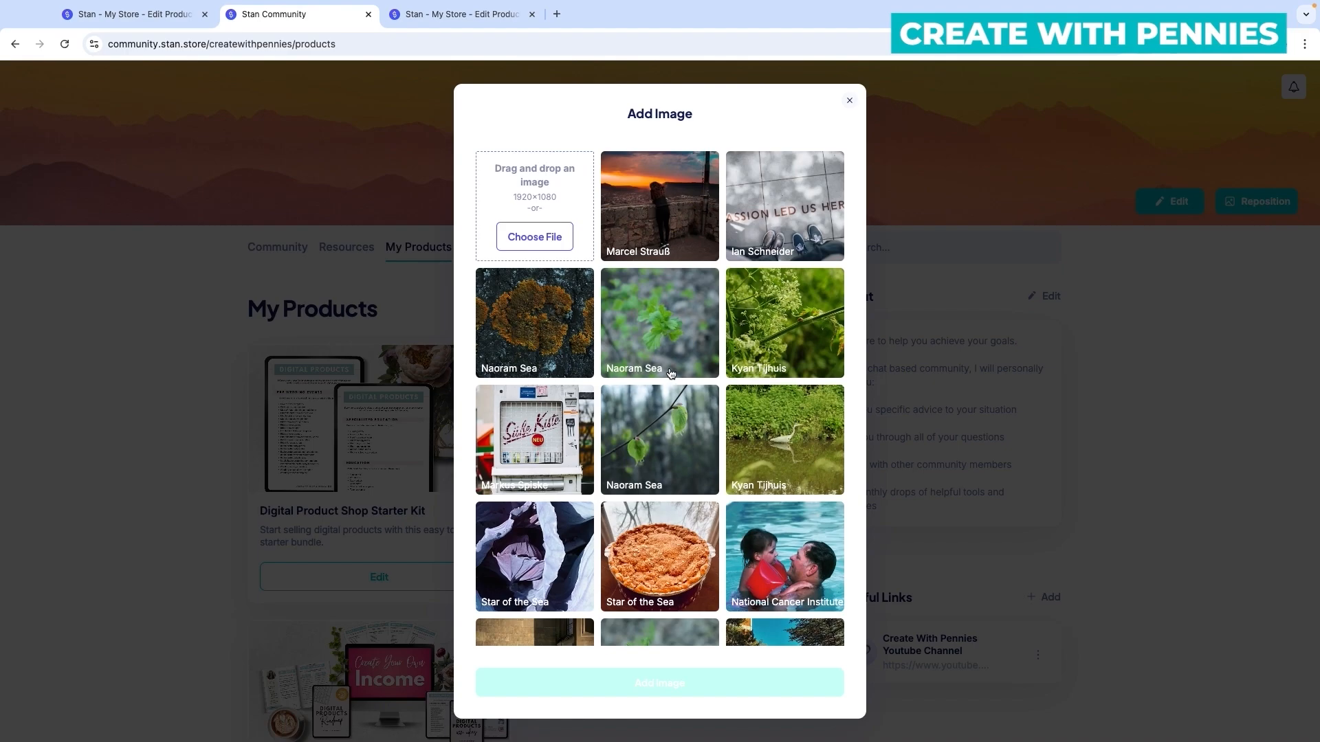
scroll(671, 373, "down", 2)
scroll(671, 373, "down", 9)
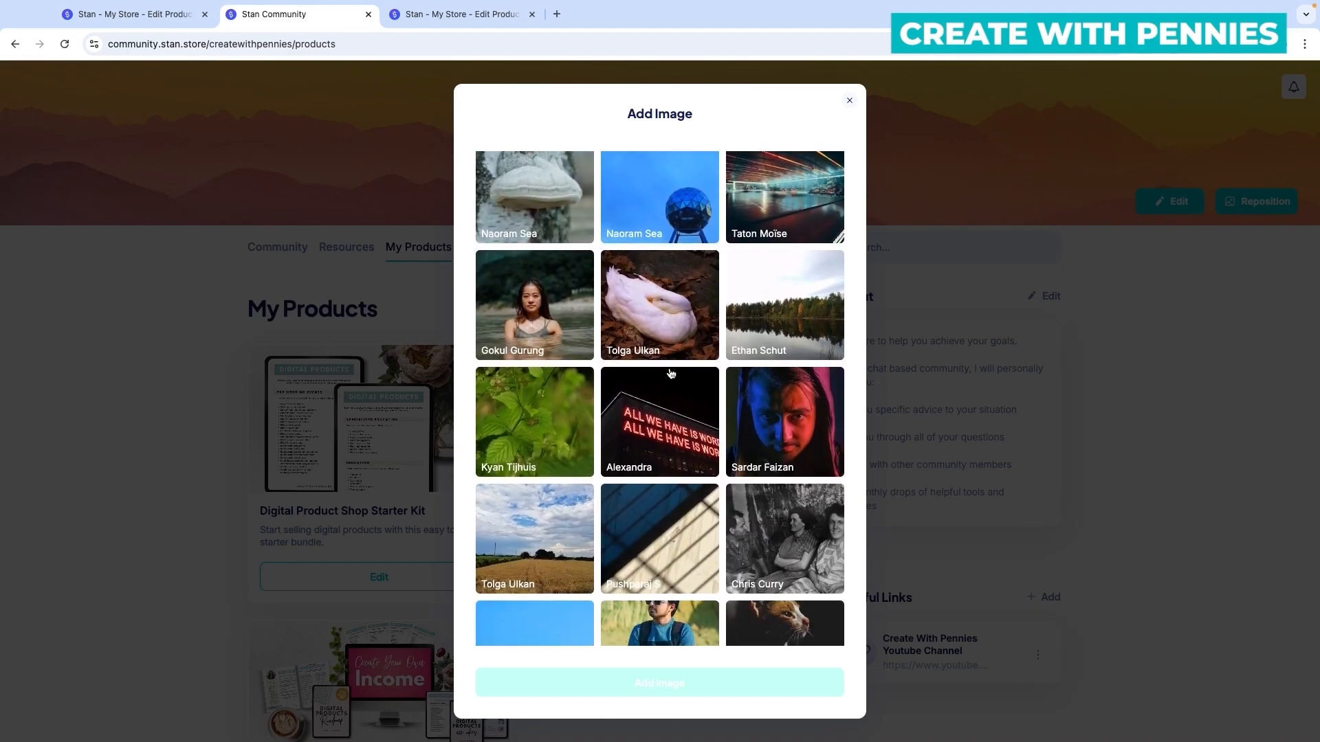
left_click(666, 326)
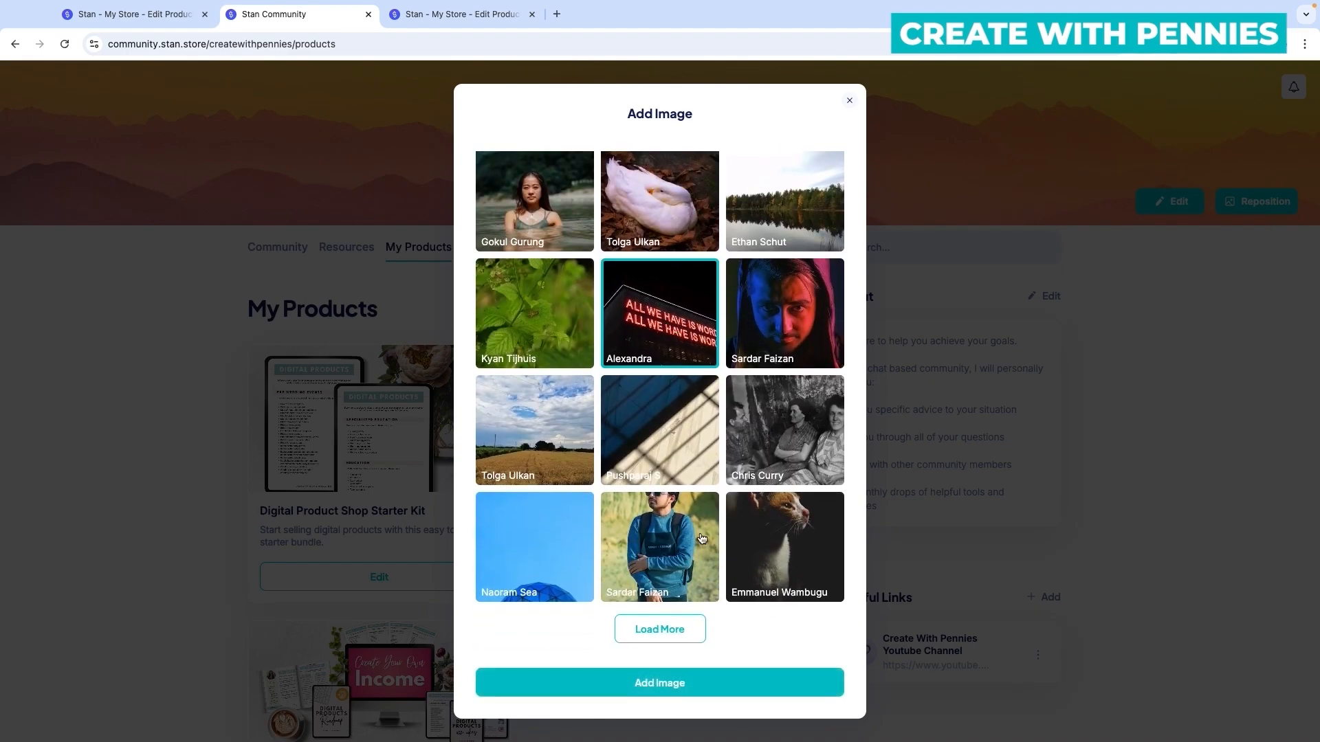
left_click(761, 683)
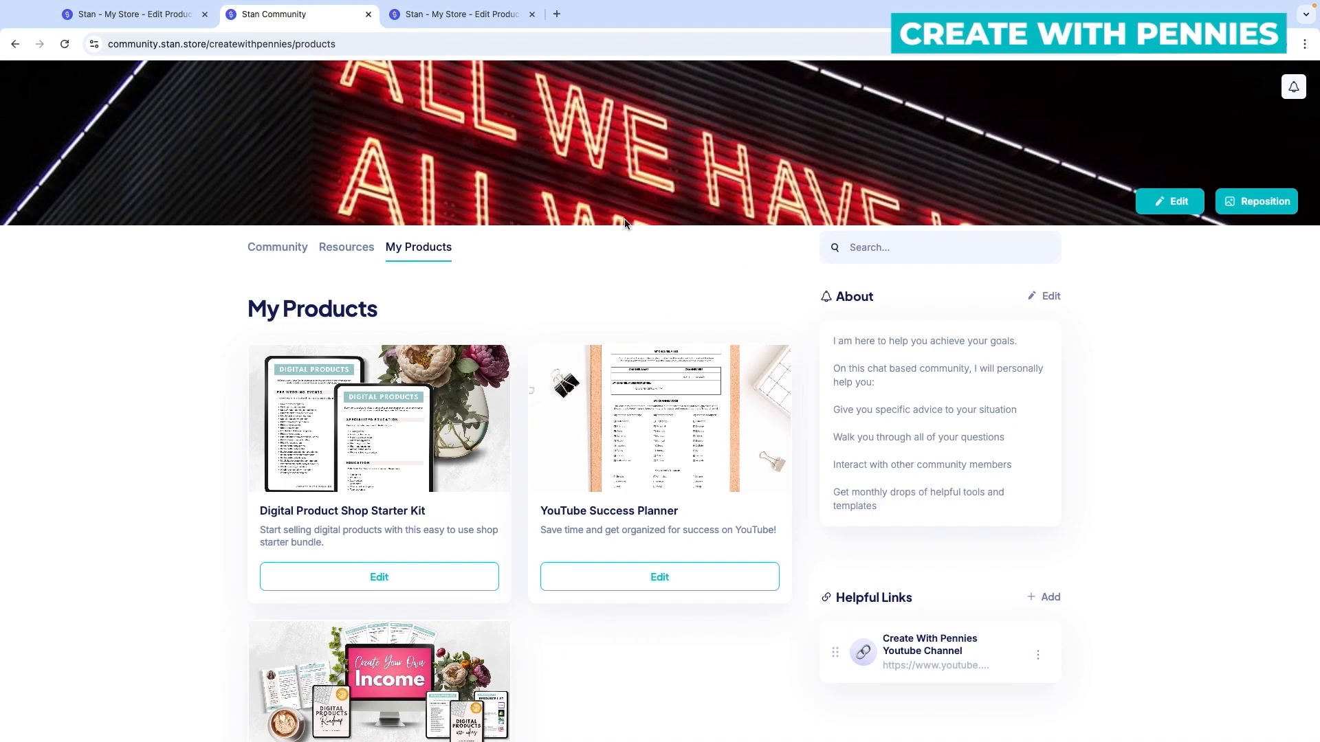
Step: Reposition the neon sign photo within the banner and save its position
left_click(1251, 203)
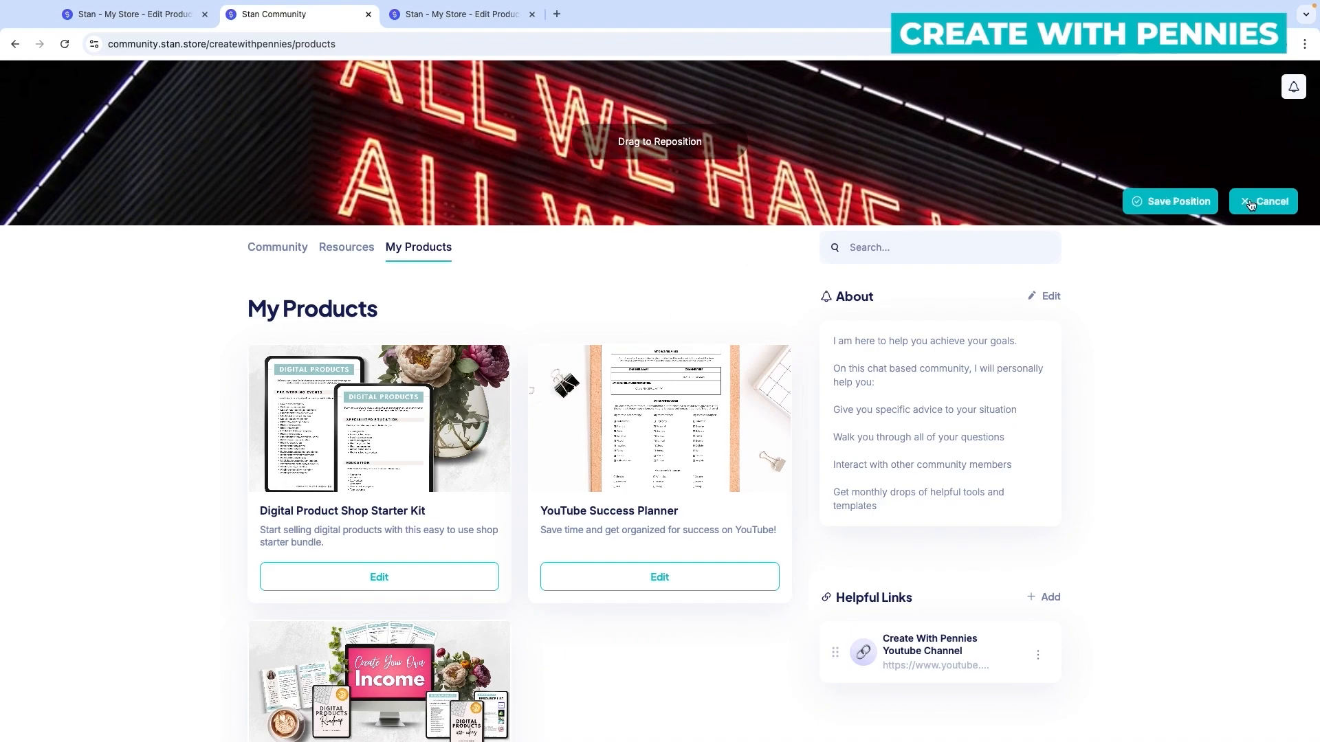
left_click_drag(467, 119, 773, 94)
left_click_drag(772, 169, 746, 89)
left_click(1163, 197)
Step: Change the community banner to the plain blue sky stock photo and return to the community feed
left_click(1176, 201)
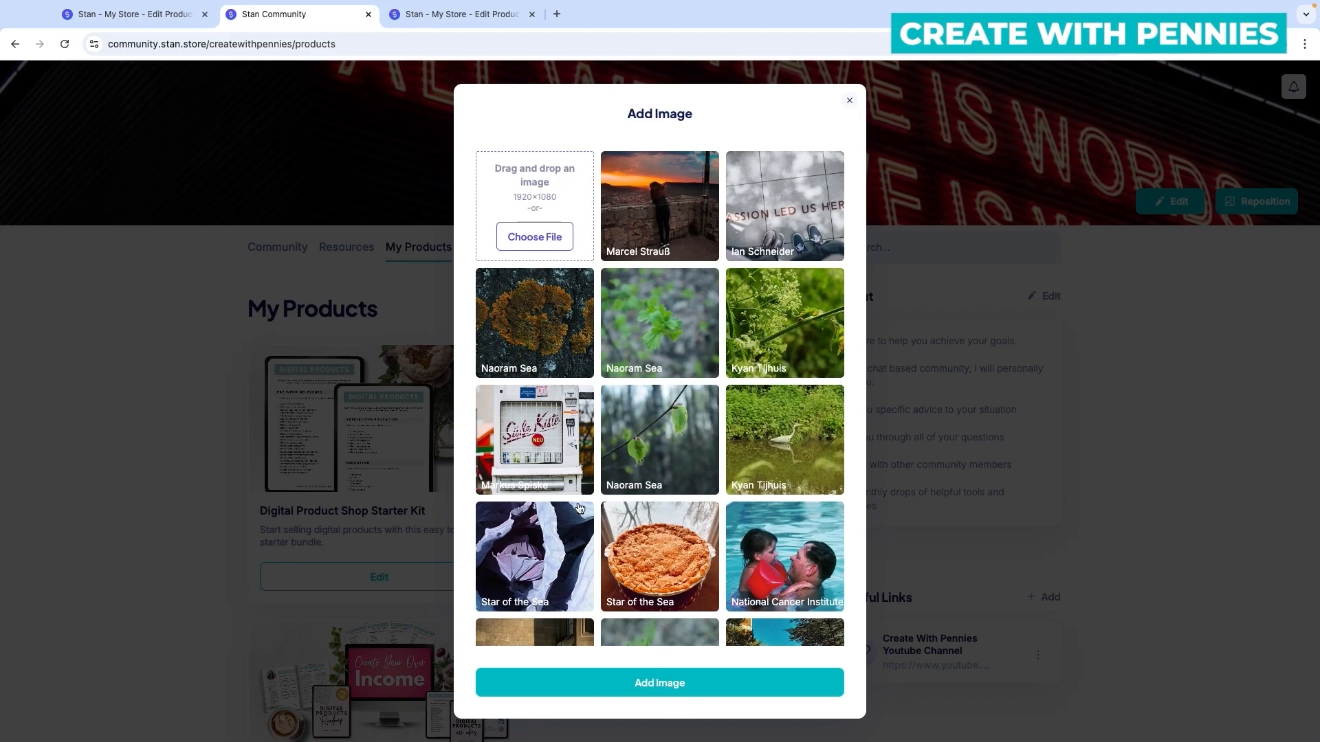
scroll(581, 459, "down", 1)
scroll(581, 458, "down", 5)
left_click(539, 562)
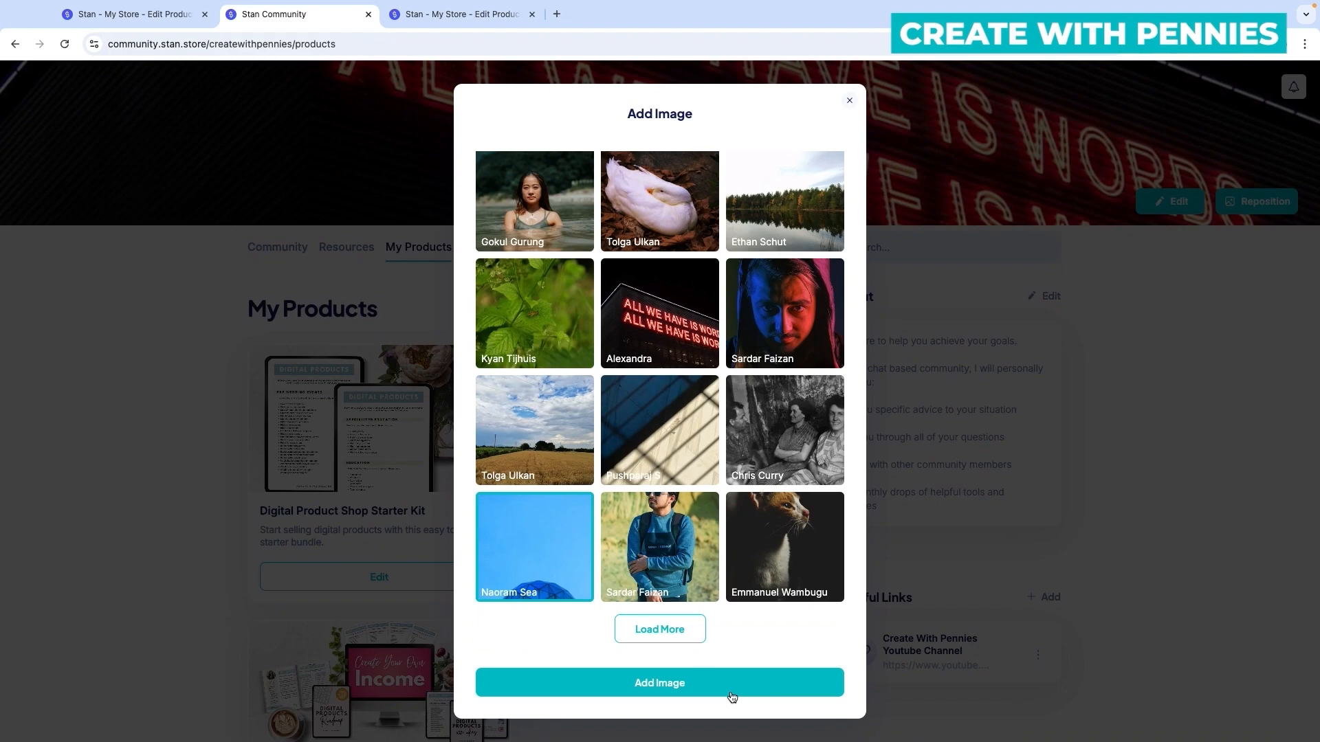
left_click(683, 686)
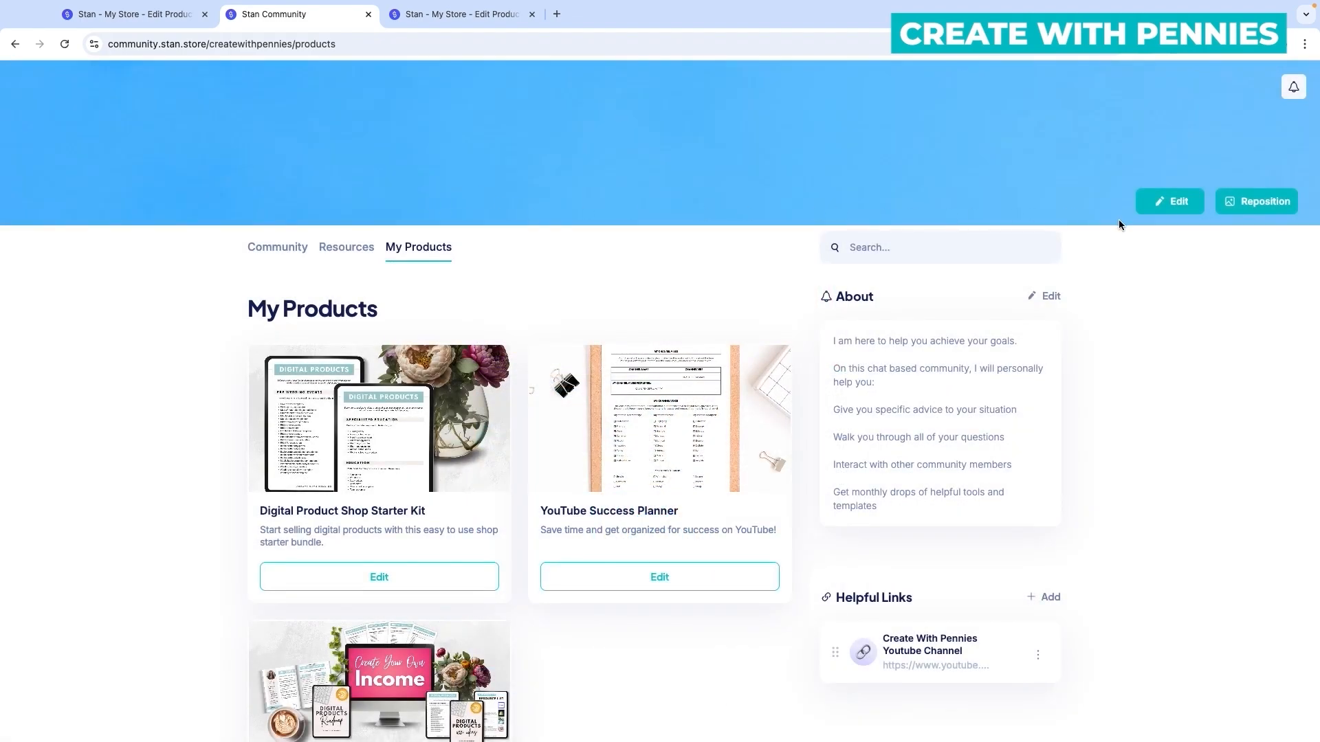
left_click(277, 249)
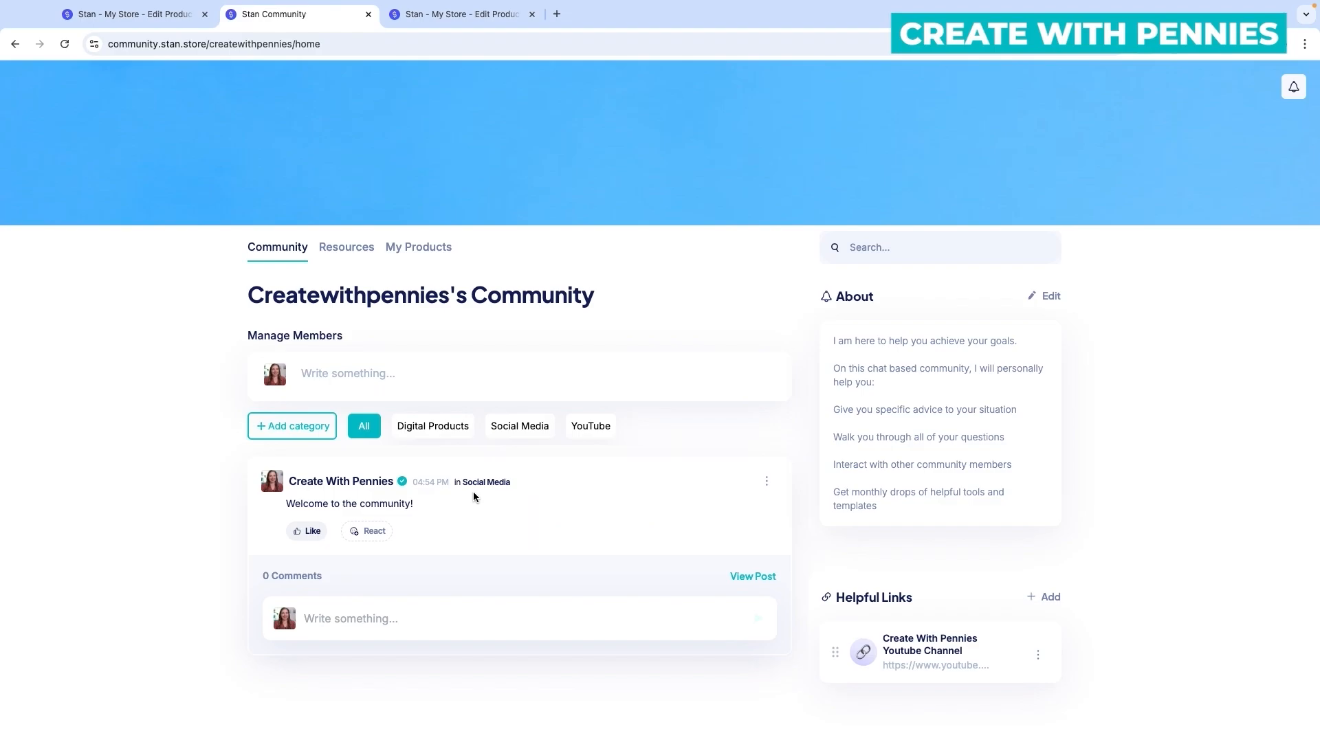
Step: Switch to the Income Creator Club product editor and examine its Add Reviews, Email Flows and Order Bump options
left_click(176, 19)
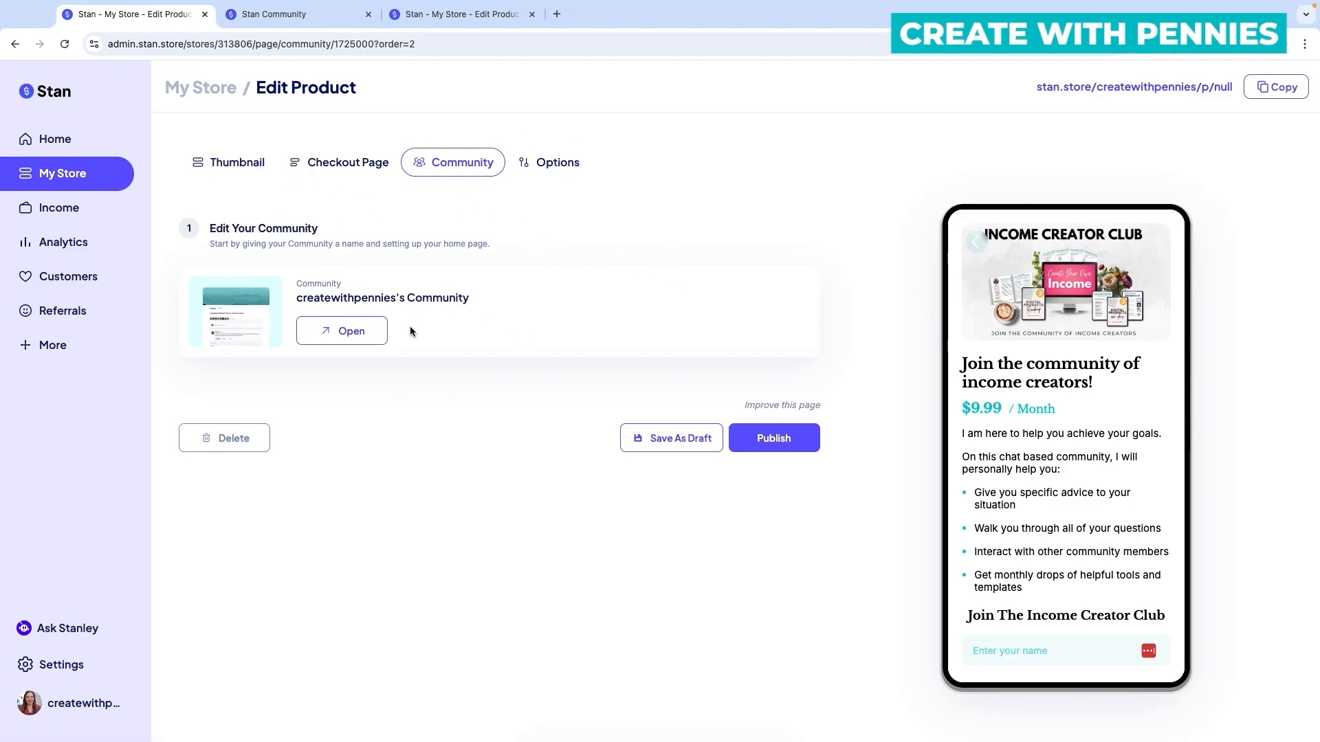
left_click(545, 165)
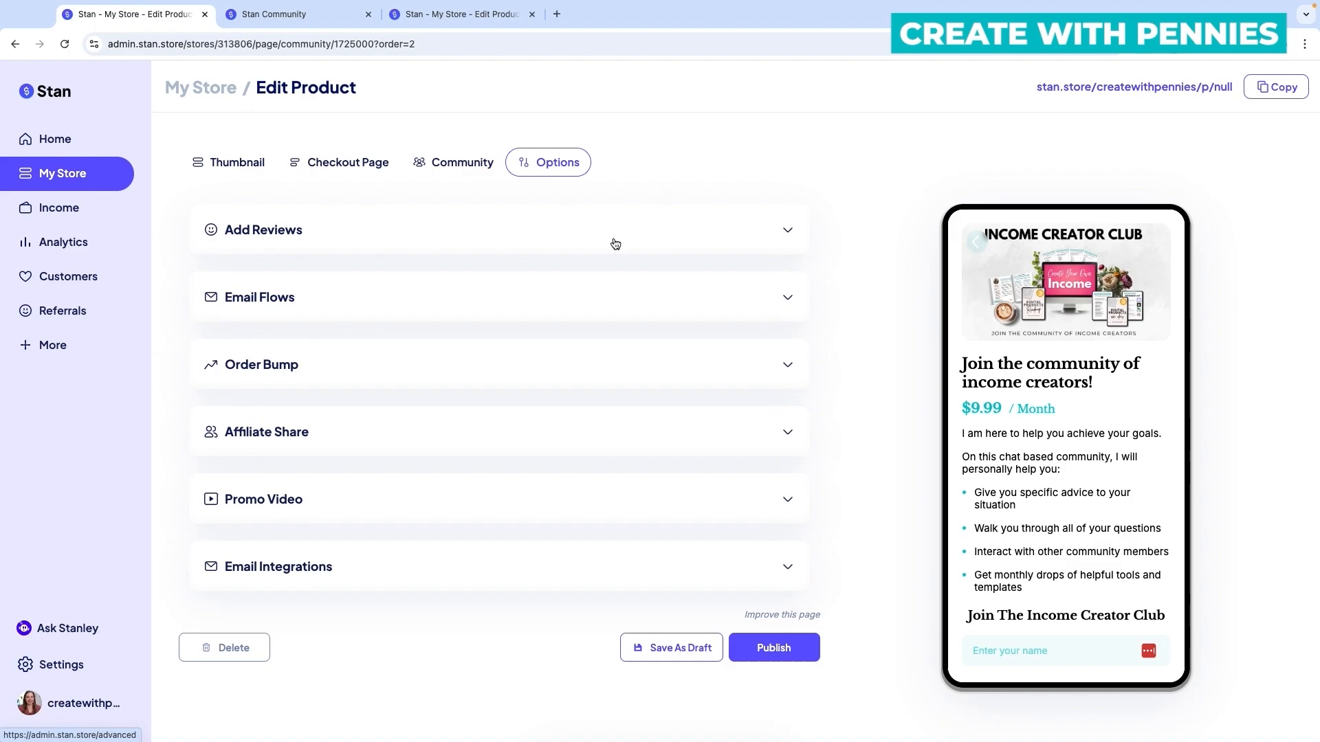
left_click(789, 231)
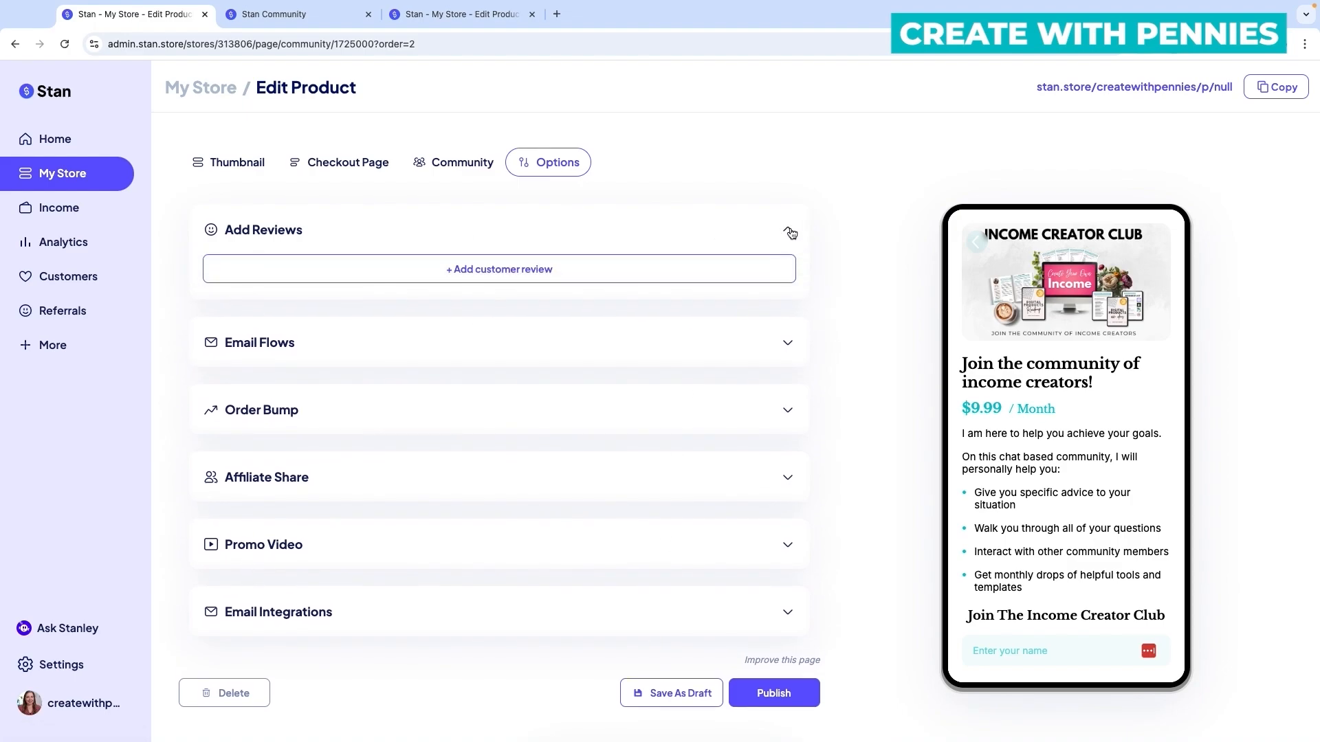
scroll(789, 232, "down", 1)
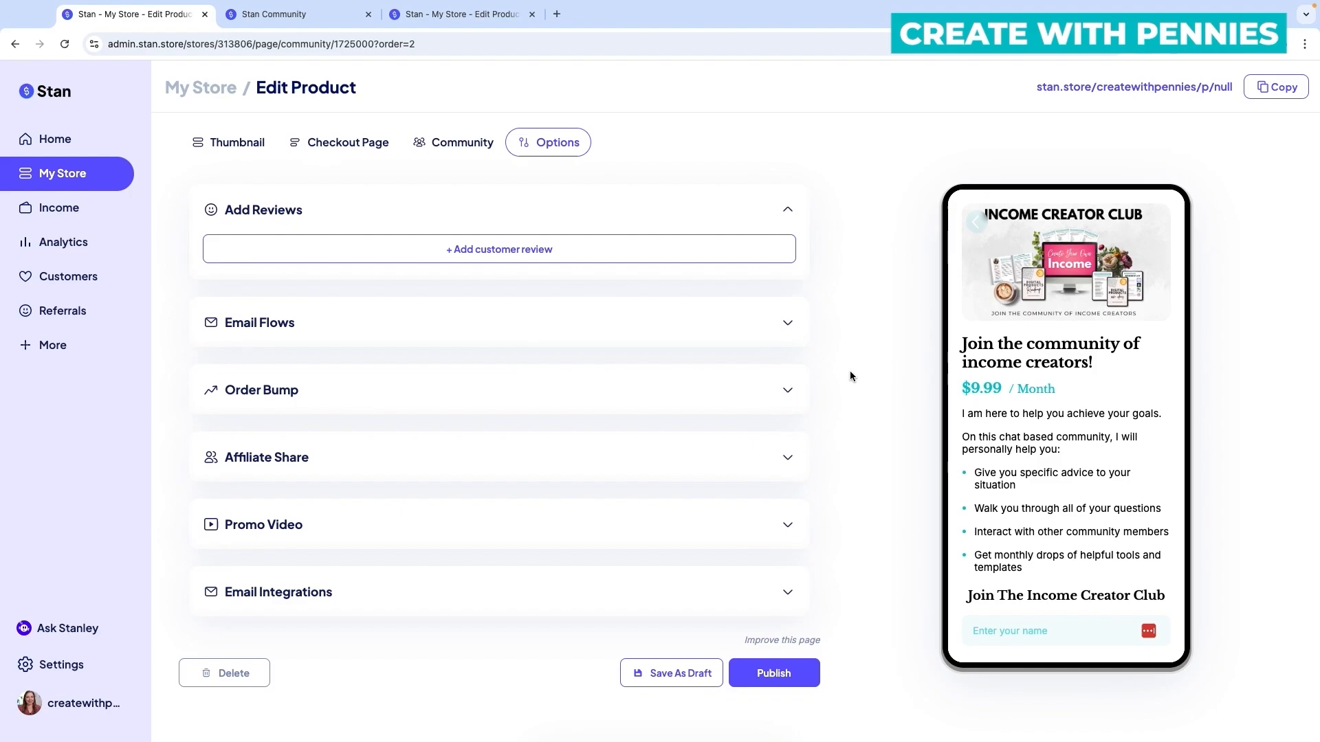
left_click(791, 332)
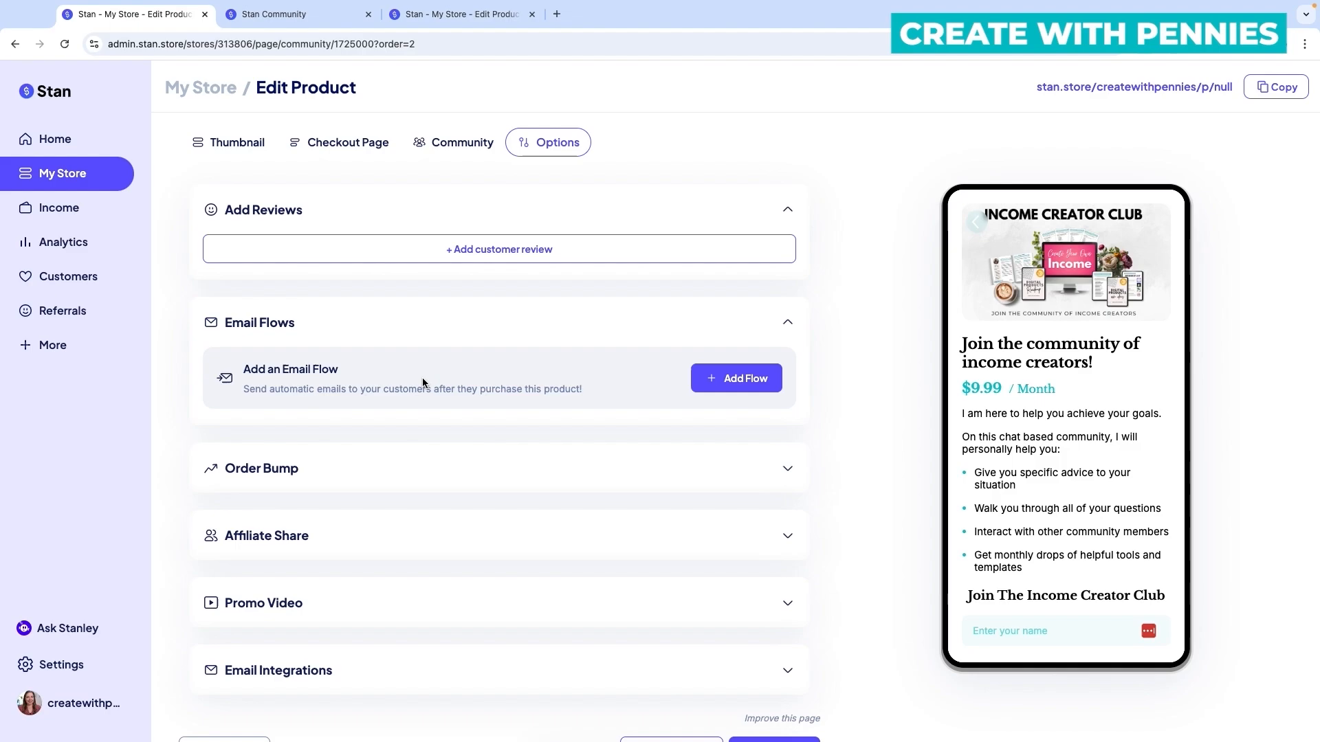
scroll(740, 385, "up", 1)
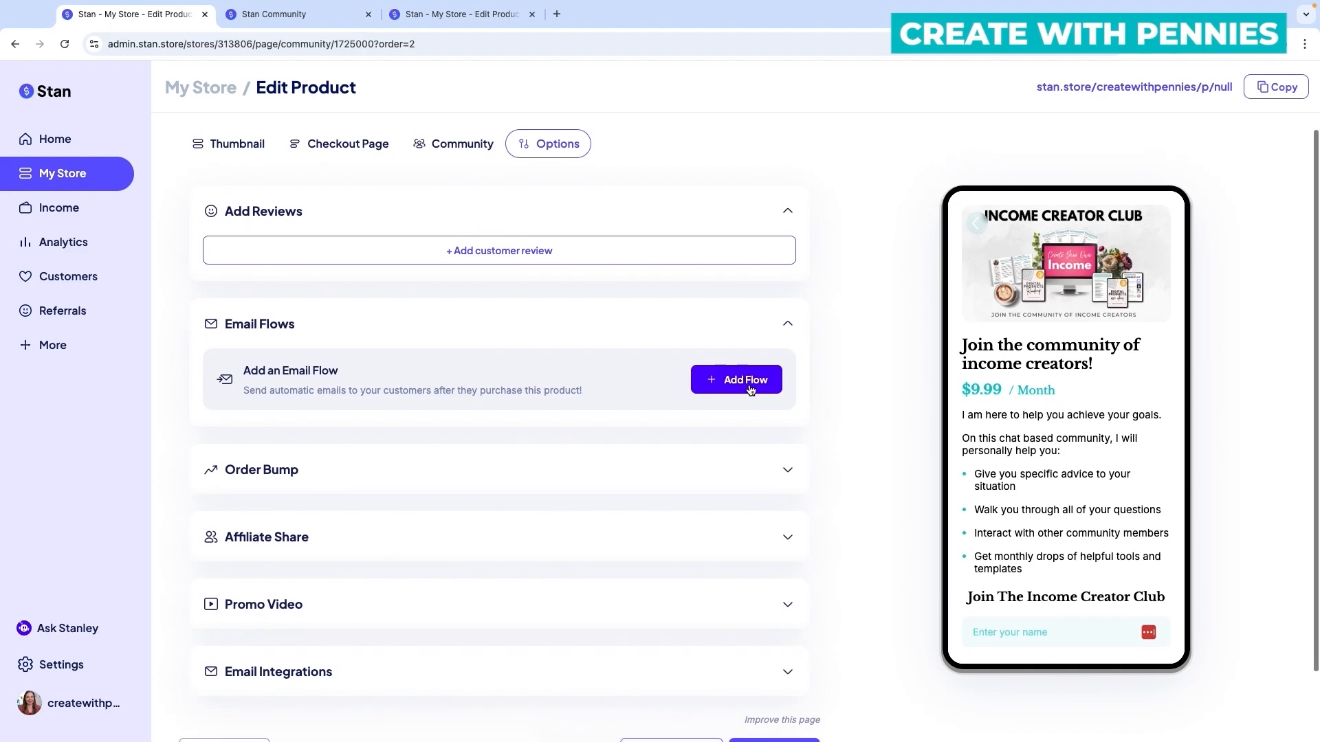
scroll(770, 383, "down", 2)
left_click(790, 393)
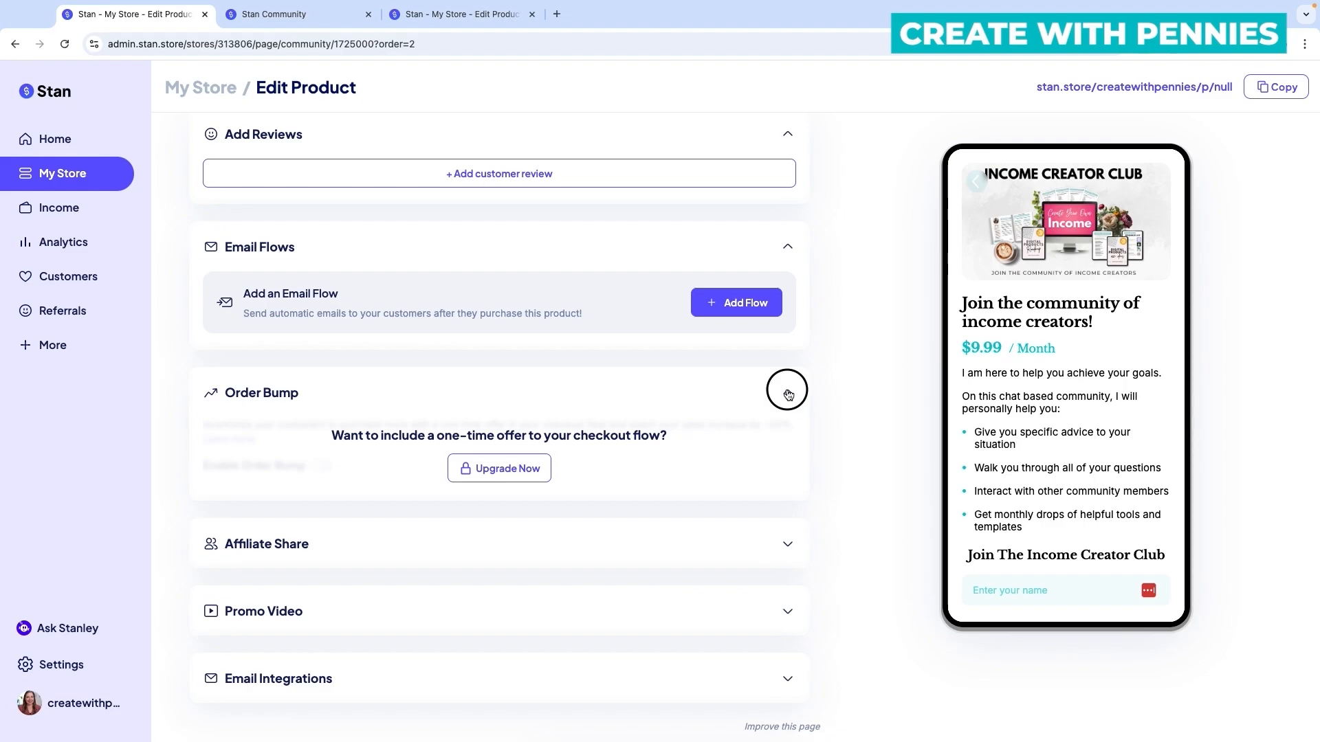
left_click(789, 395)
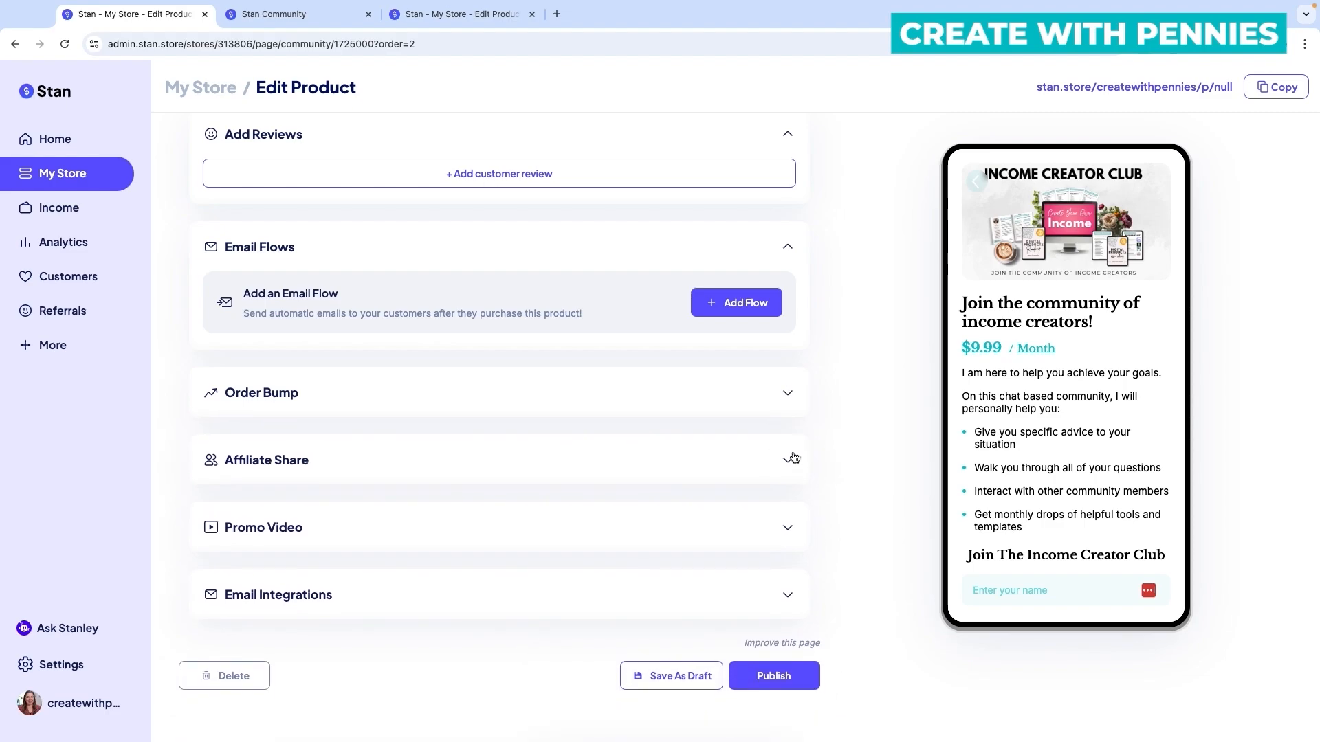
Step: Examine the product's Affiliate Share, Promo Video and Email Integrations options
left_click(794, 458)
left_click(790, 460)
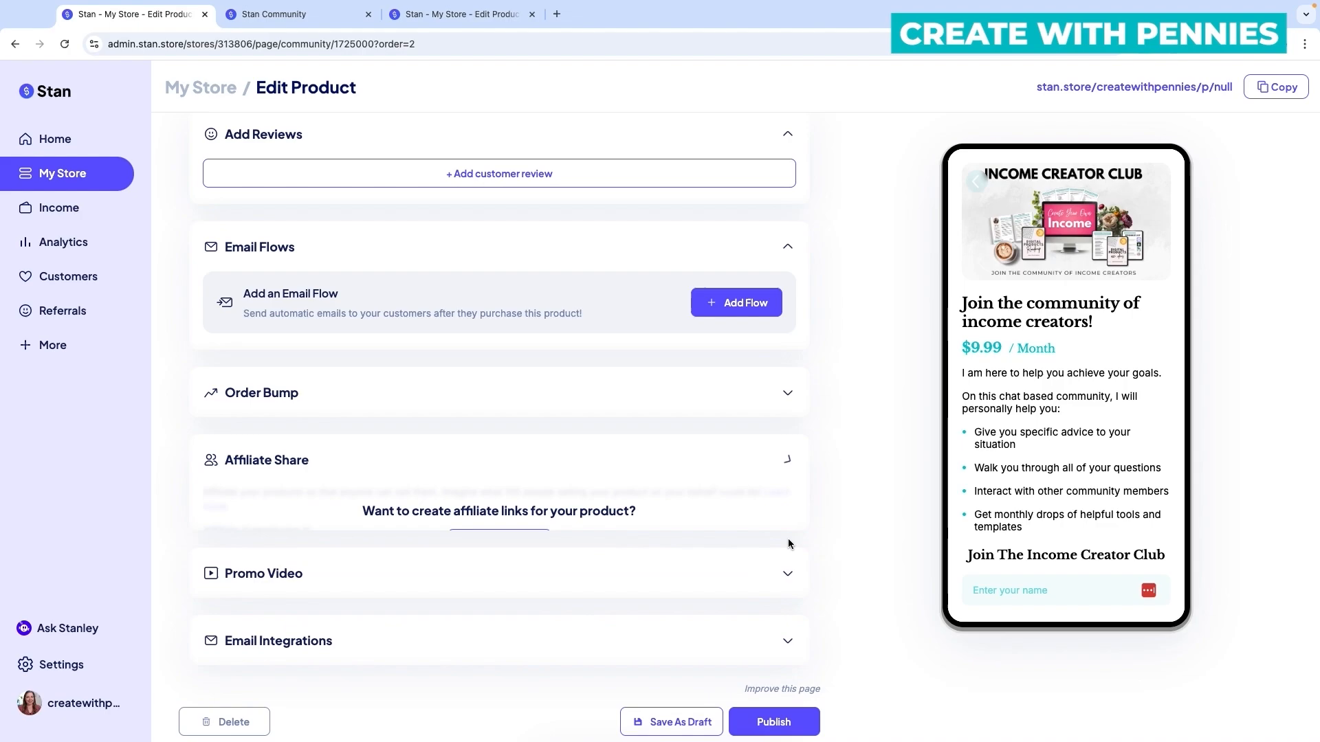
left_click(789, 536)
scroll(778, 496, "down", 2)
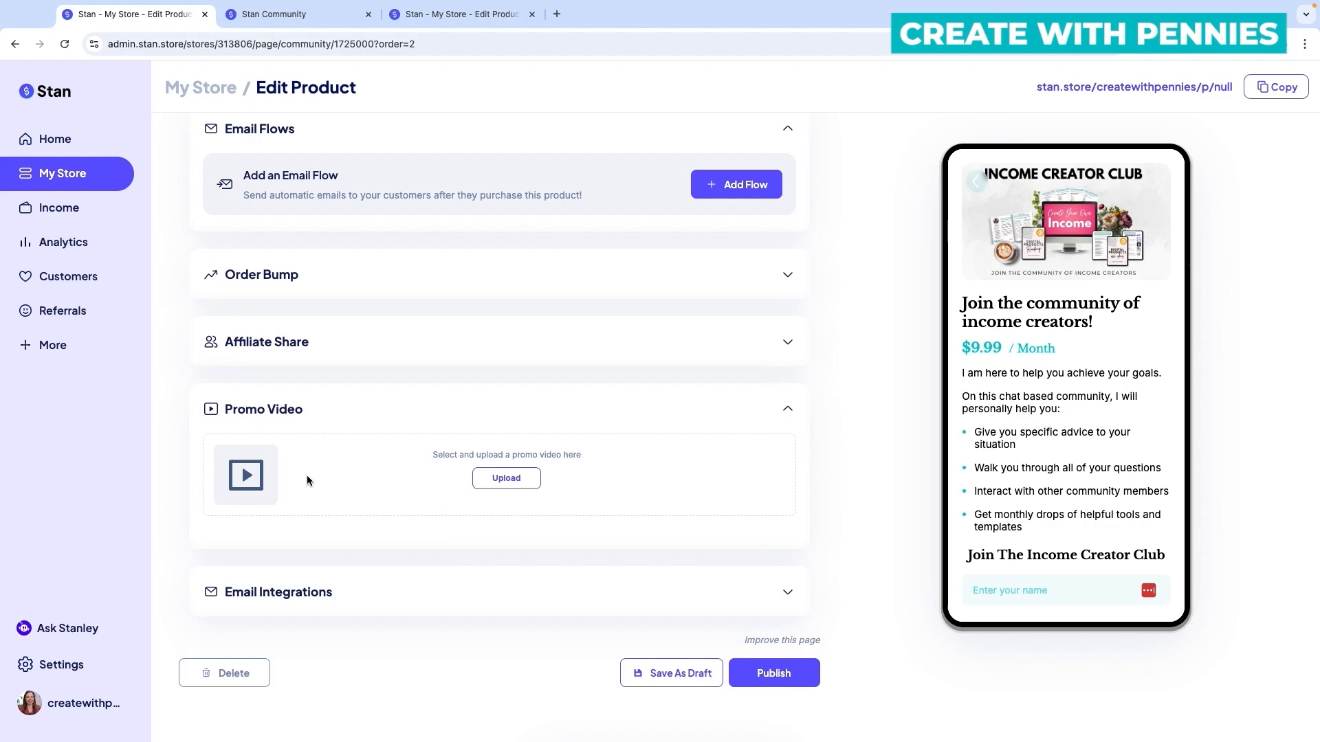
left_click(786, 592)
left_click(786, 594)
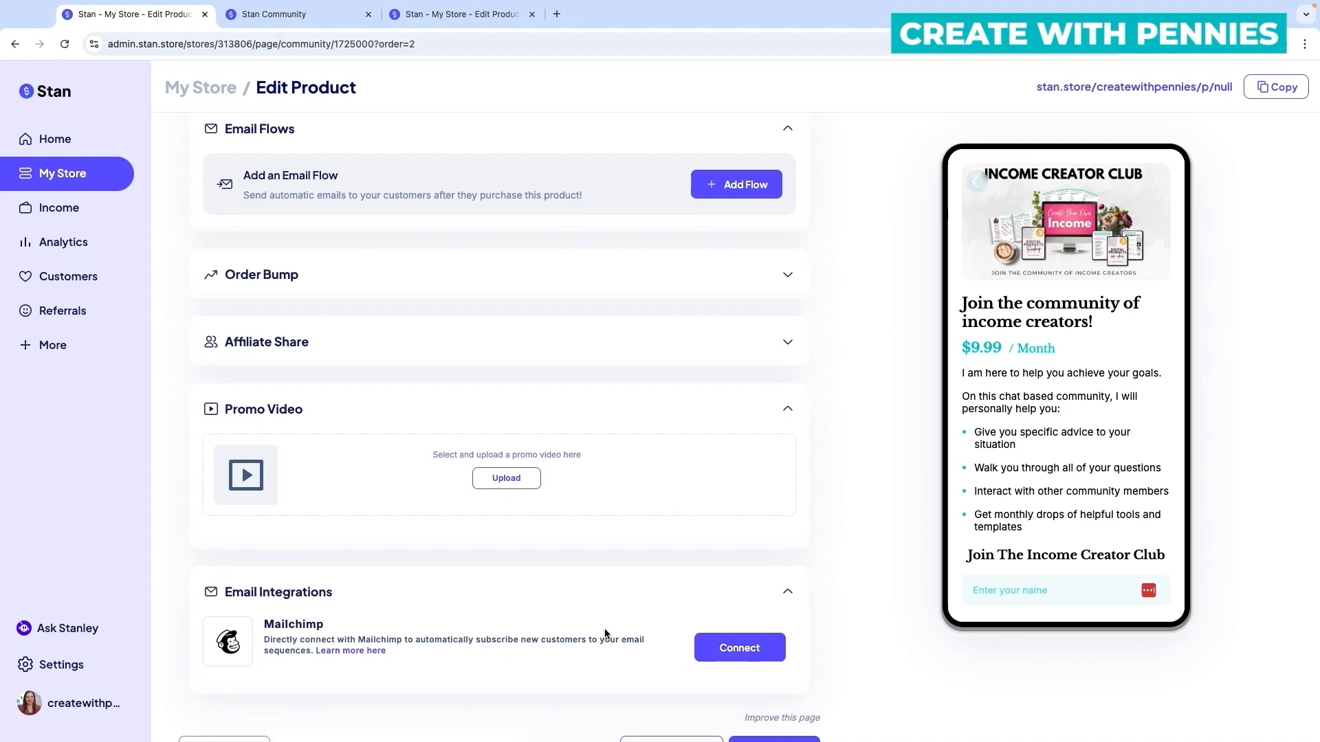
left_click(788, 590)
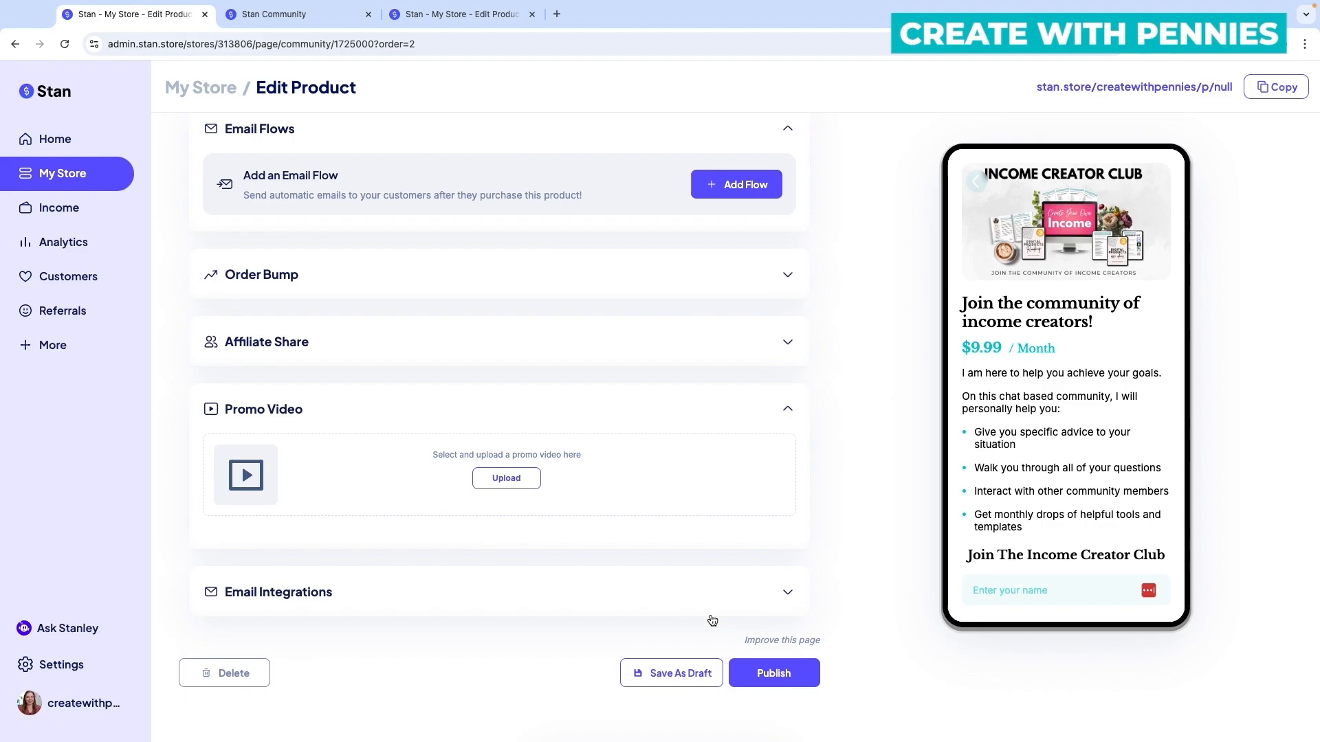
scroll(691, 578, "up", 3)
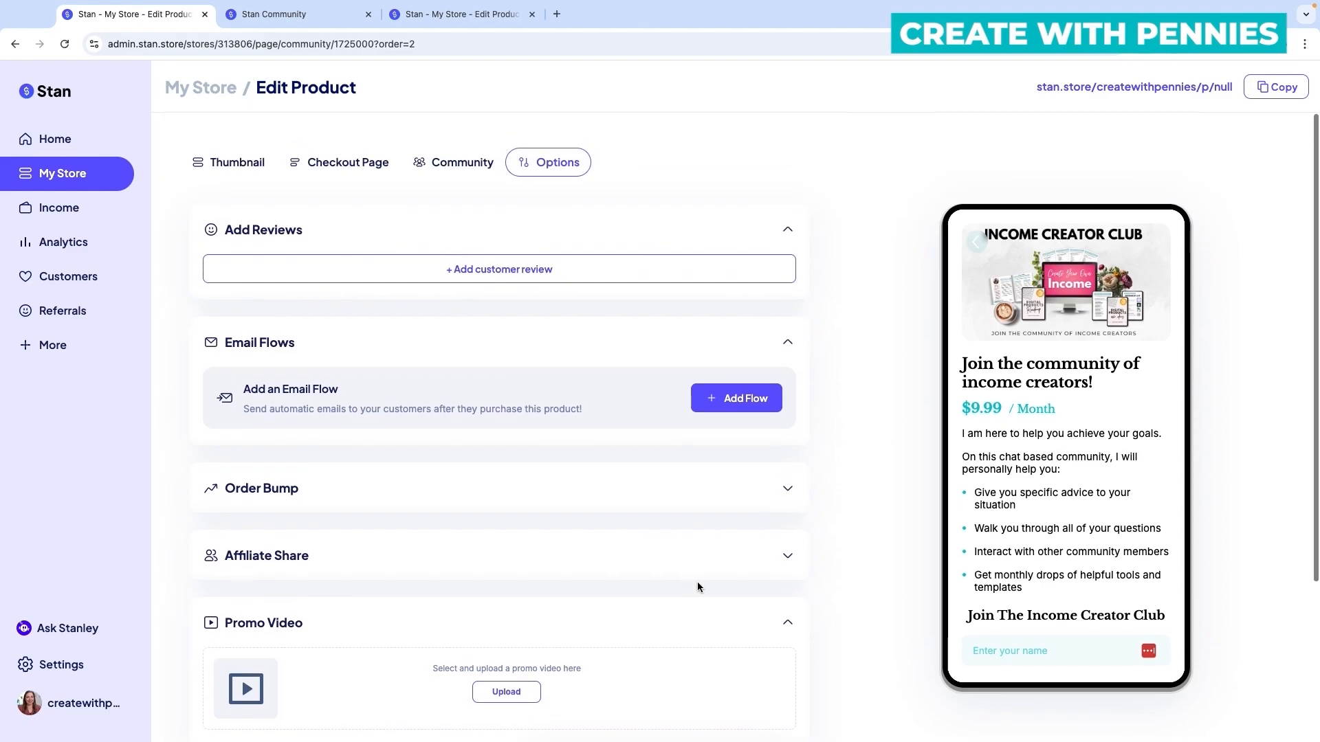
Step: Go over the product's thumbnail, checkout page and community settings and publish the Income Creator Club
left_click(220, 168)
left_click(366, 170)
left_click(476, 165)
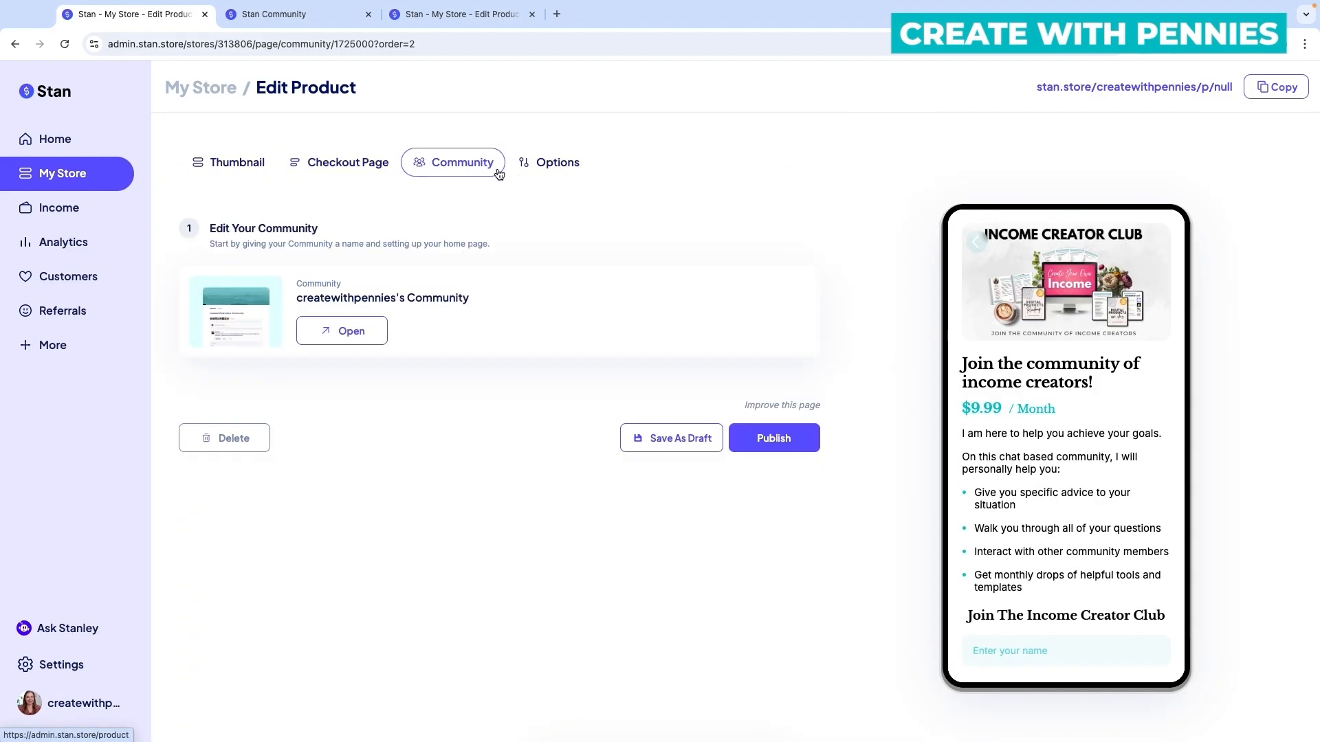
left_click(803, 448)
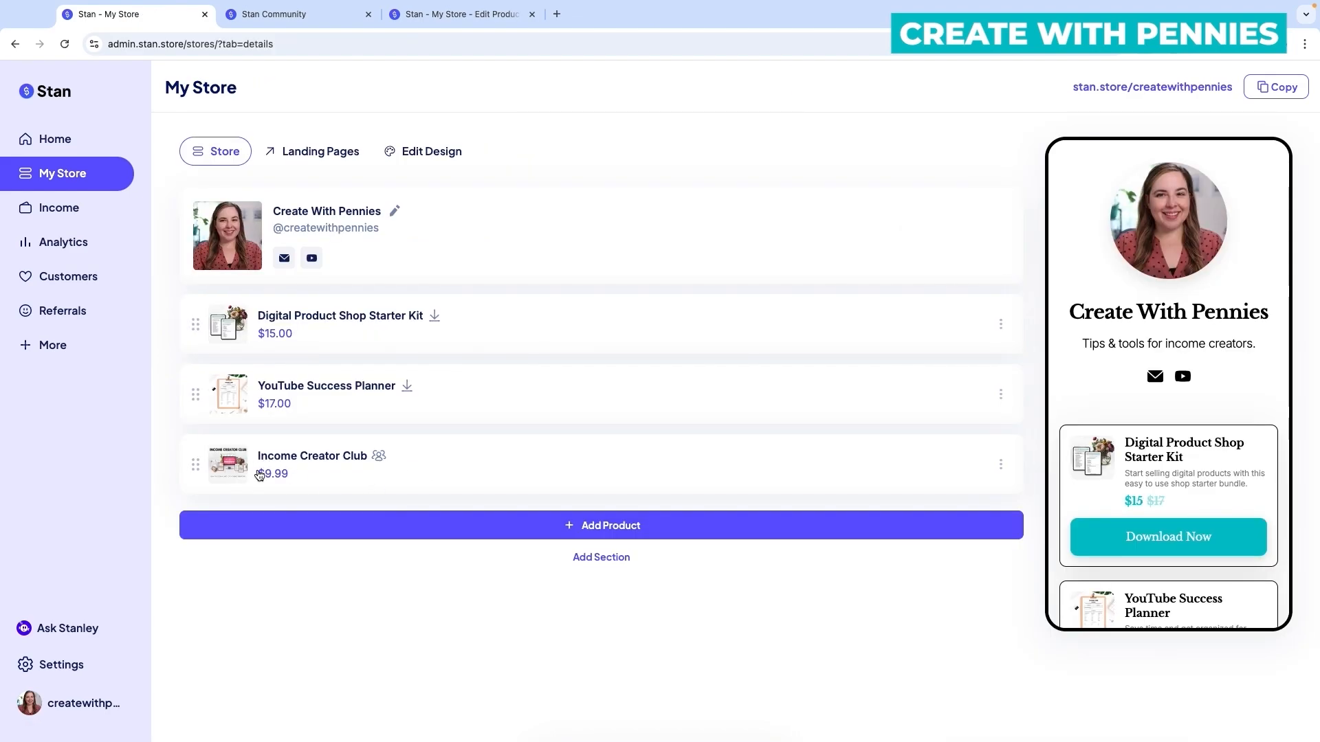
Step: Move Income Creator Club to first place in the store's product list and check the order in the store preview
left_click_drag(196, 466, 206, 311)
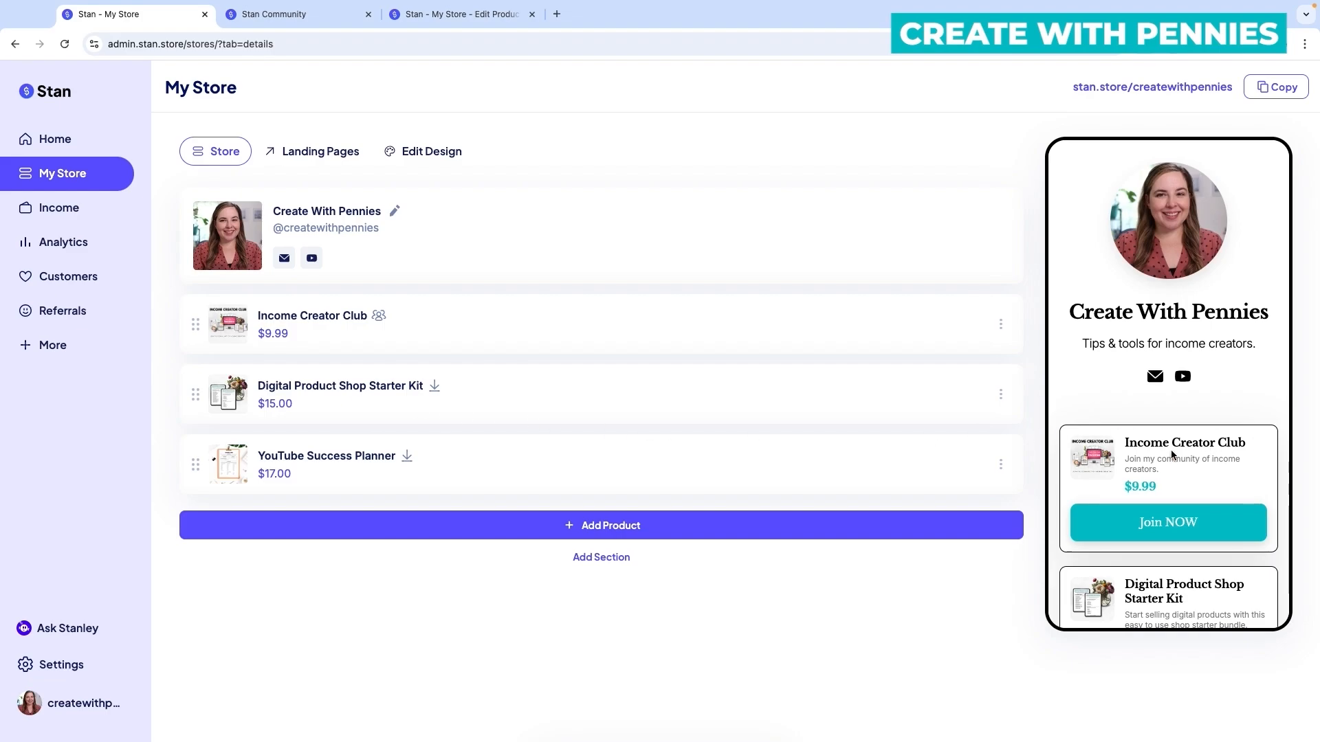
mouse_move(193, 323)
left_mouse_down()
mouse_move(202, 415)
mouse_move(191, 328)
left_mouse_up()
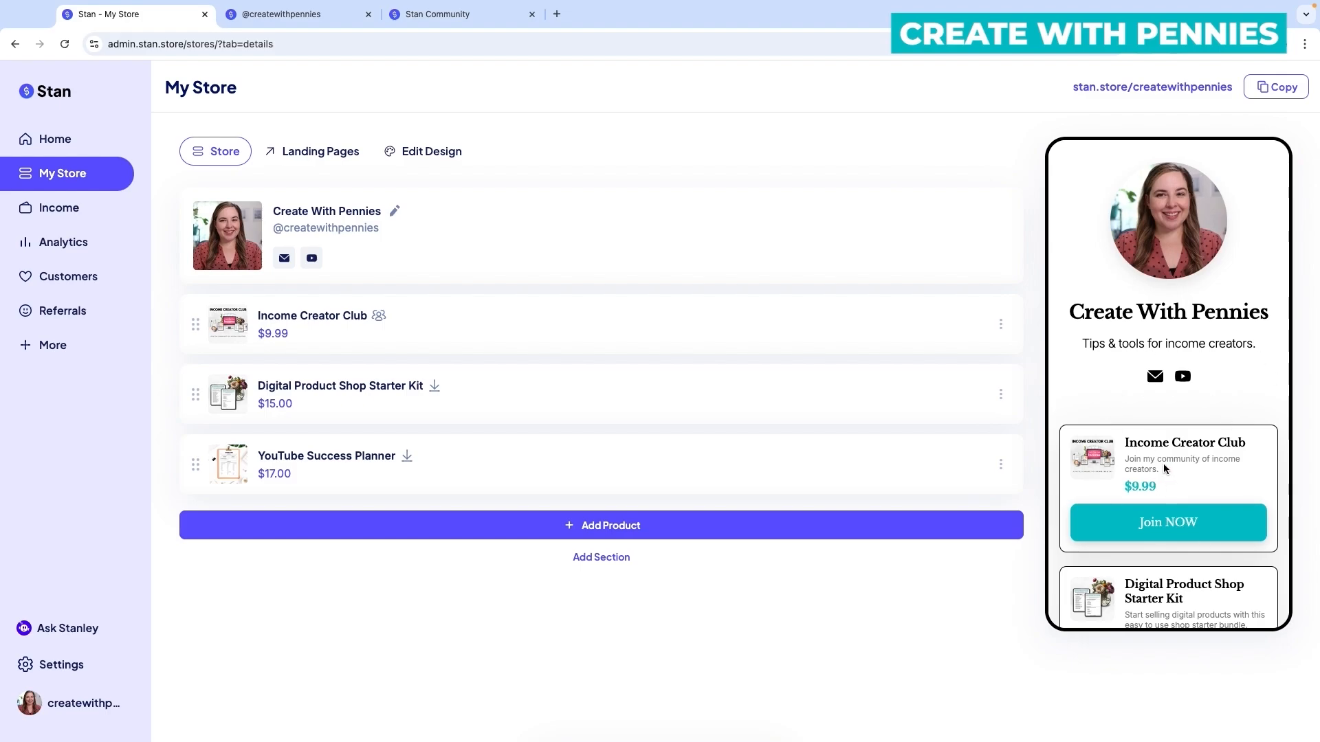
scroll(1164, 468, "down", 4)
scroll(1164, 466, "up", 5)
Step: Open the public store page and review the Income Creator Club checkout page down to its payment options
left_click(1100, 88)
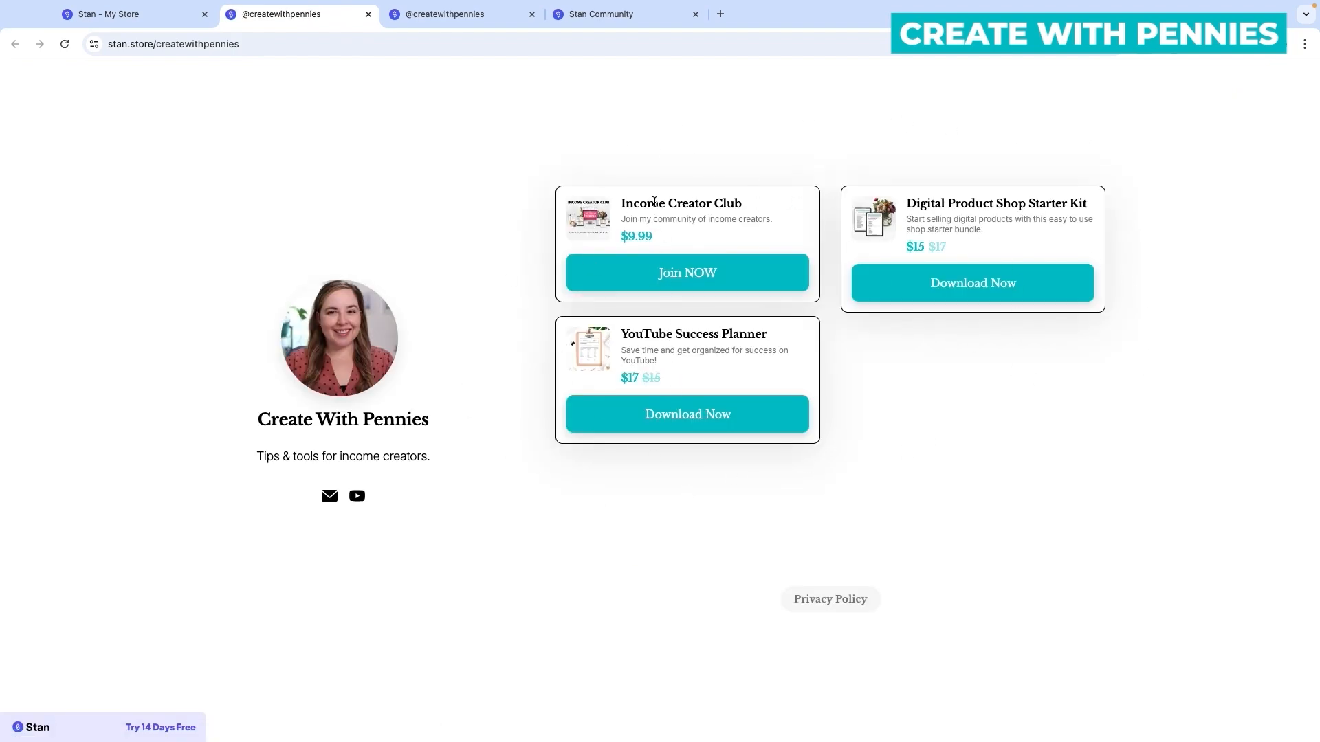
left_click(681, 278)
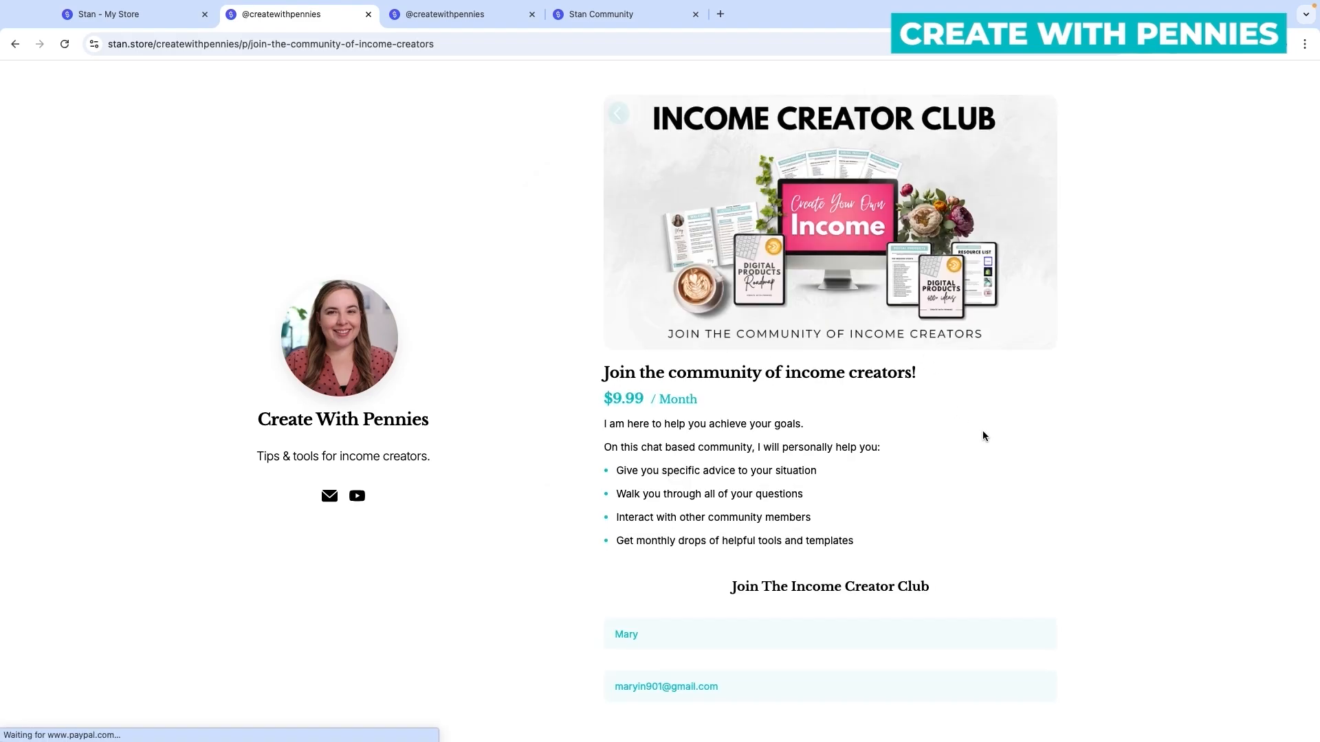
scroll(980, 434, "down", 5)
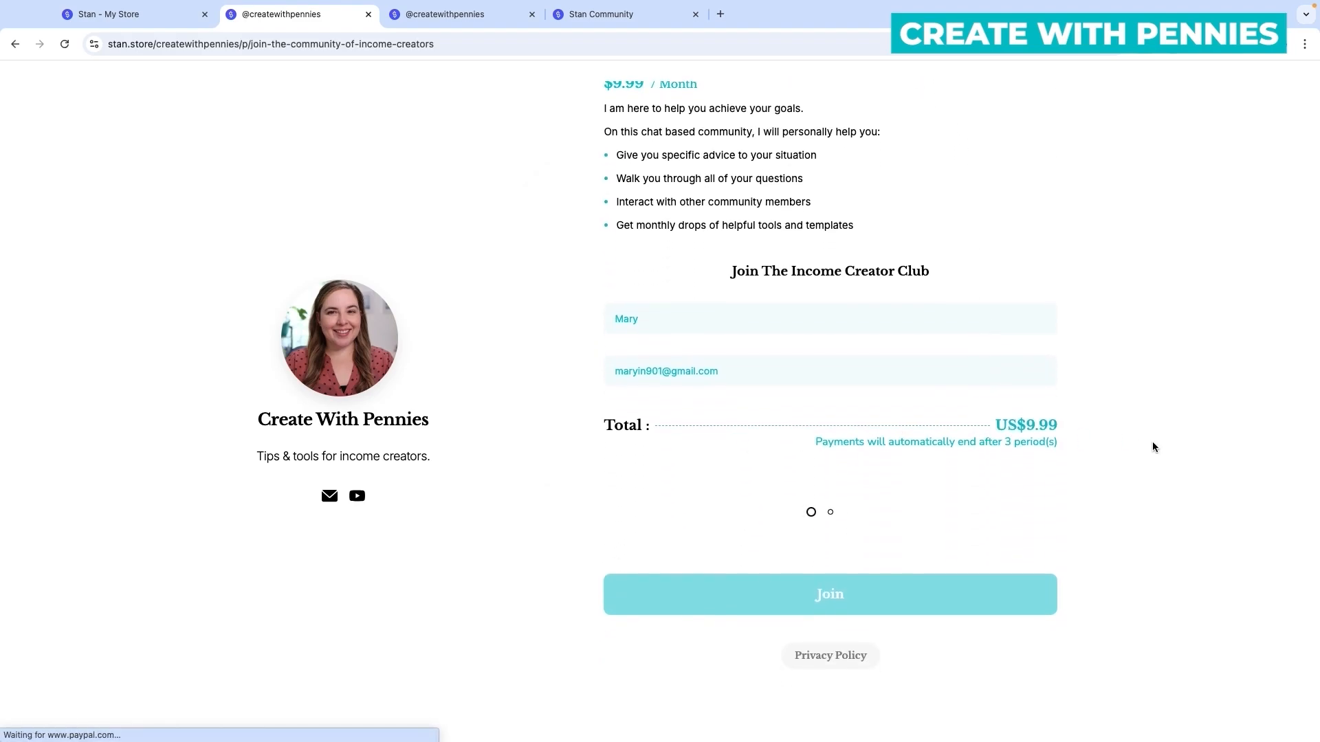
scroll(901, 414, "down", 3)
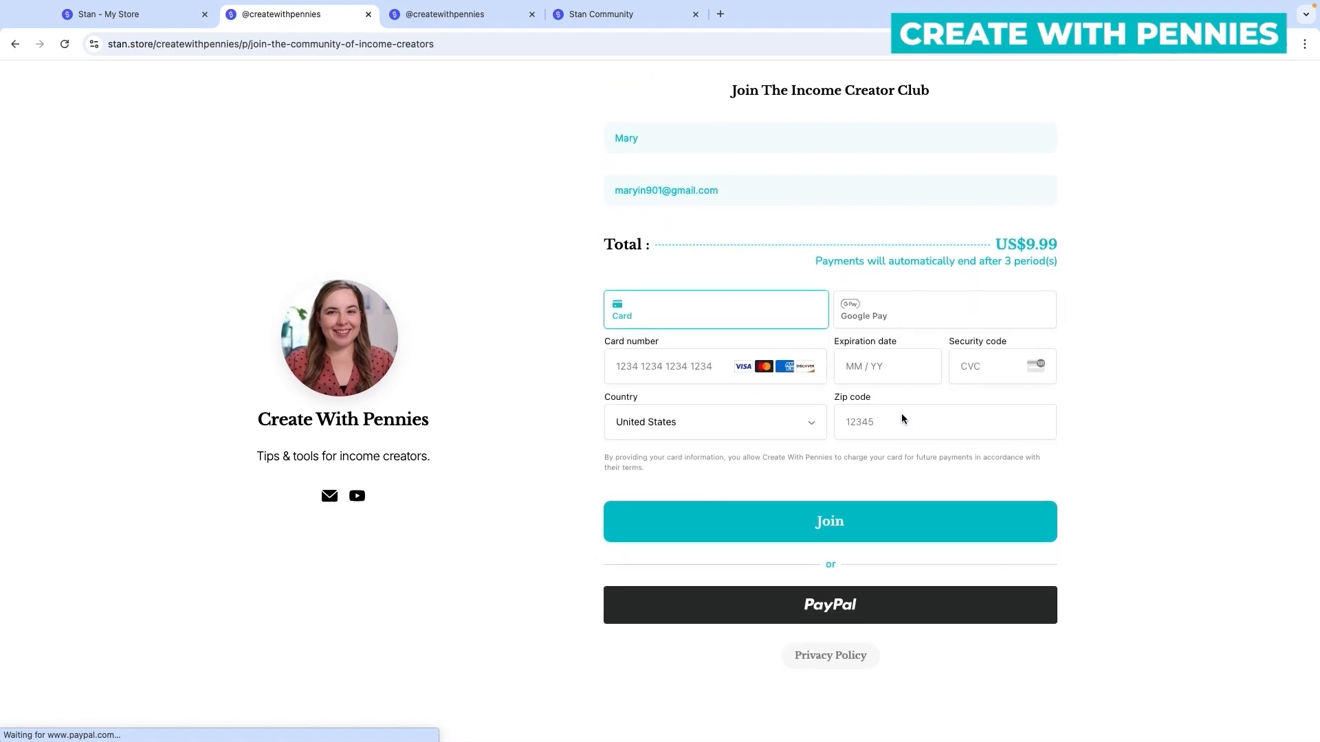
scroll(901, 414, "up", 8)
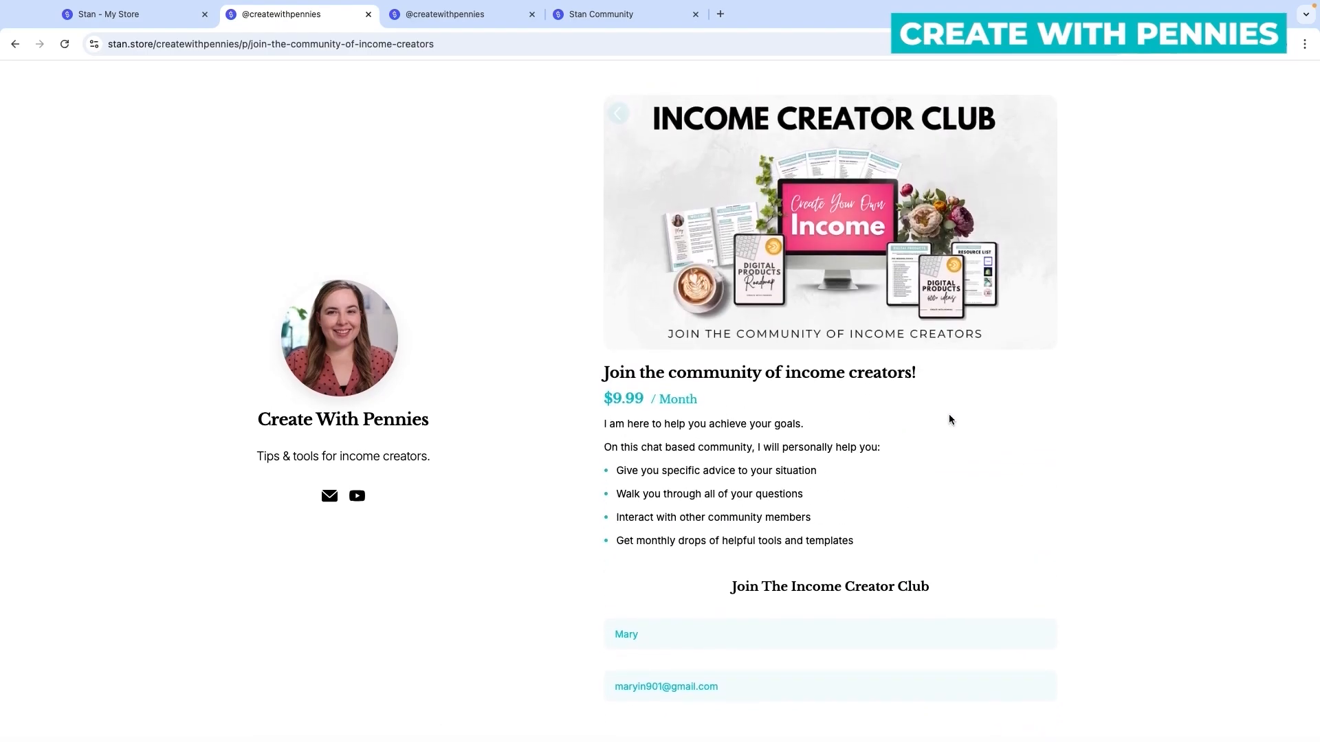
Step: Return to the community and review its feed under Digital Products, Social Media, YouTube and All, as well as its Resources page
left_click(159, 19)
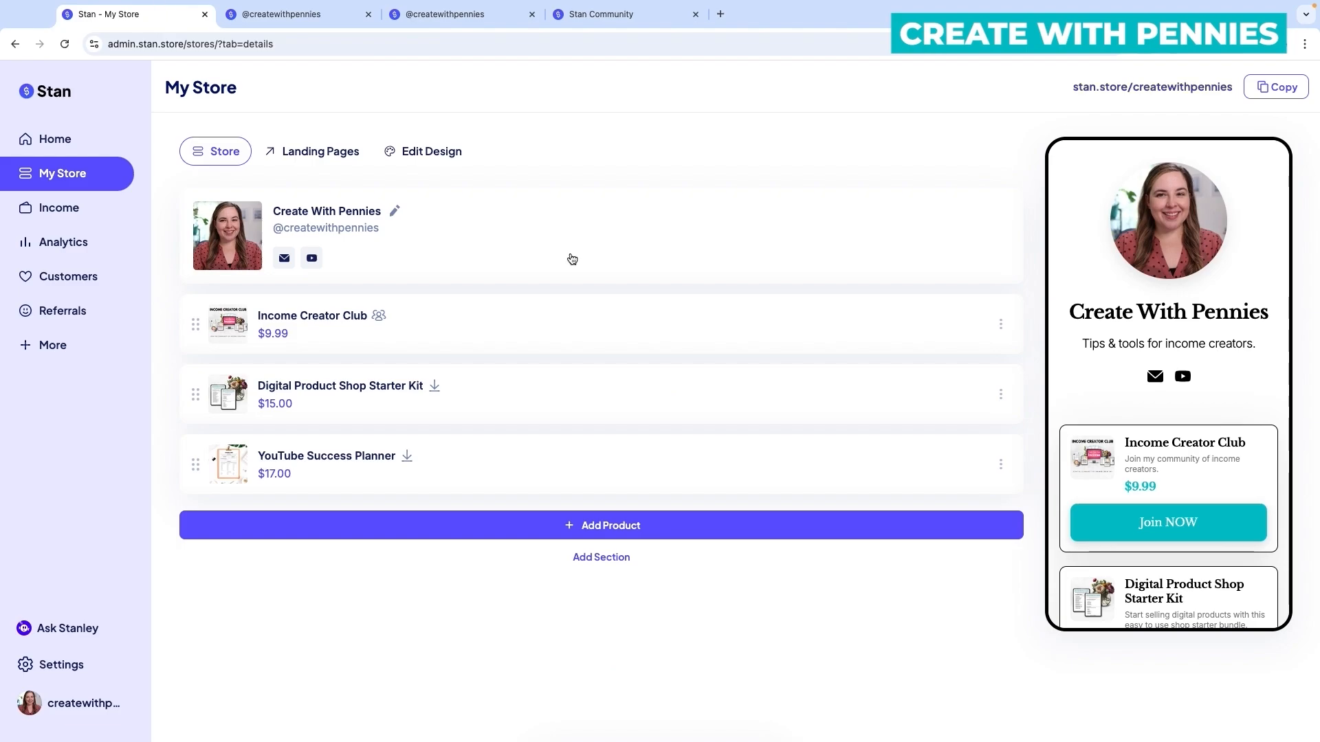
left_click(479, 18)
left_click(564, 16)
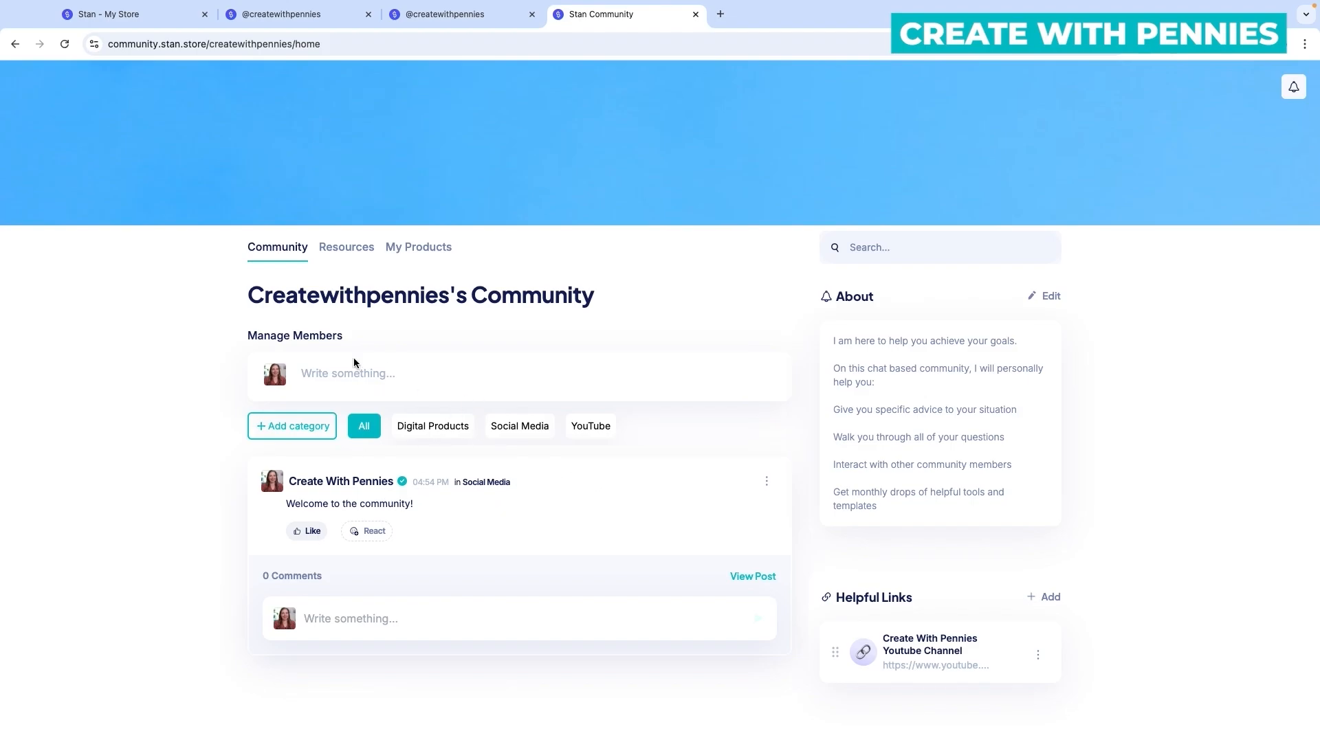
scroll(530, 497, "down", 1)
left_click(436, 389)
left_click(515, 389)
left_click(595, 390)
left_click(378, 387)
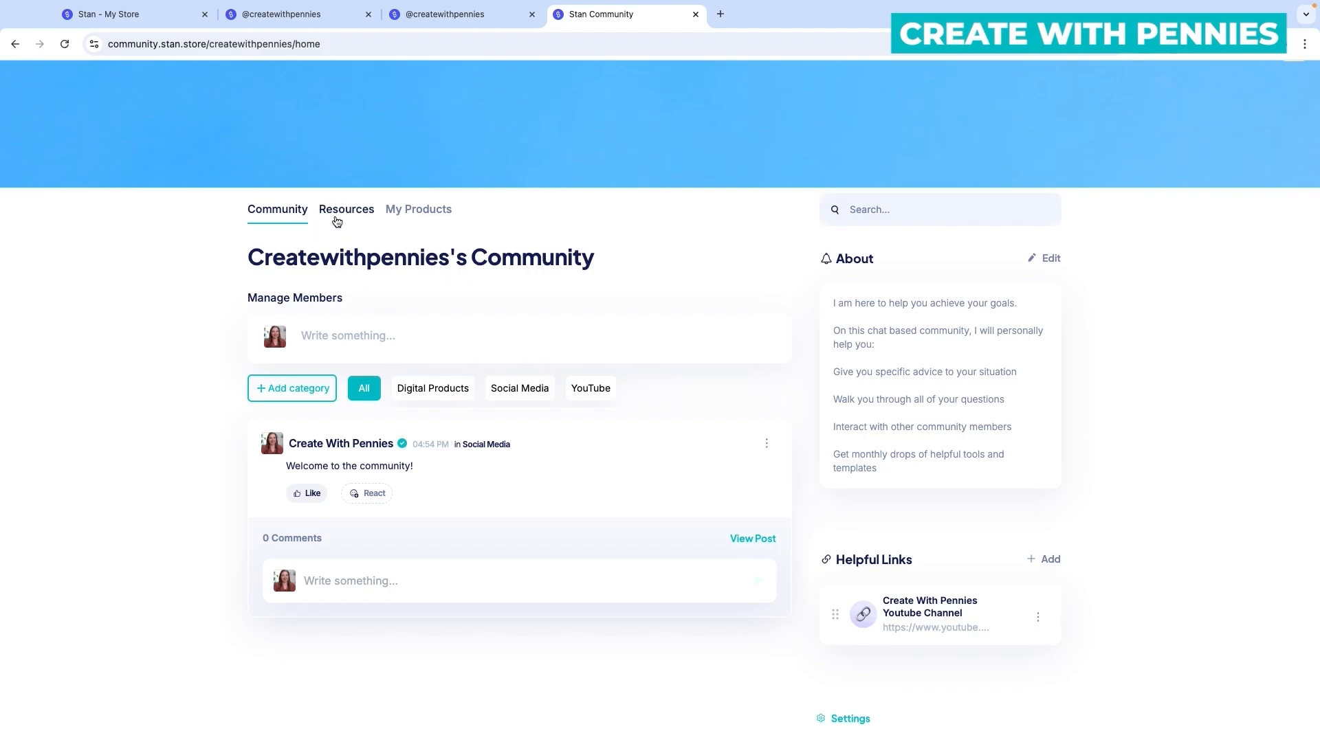
left_click(336, 217)
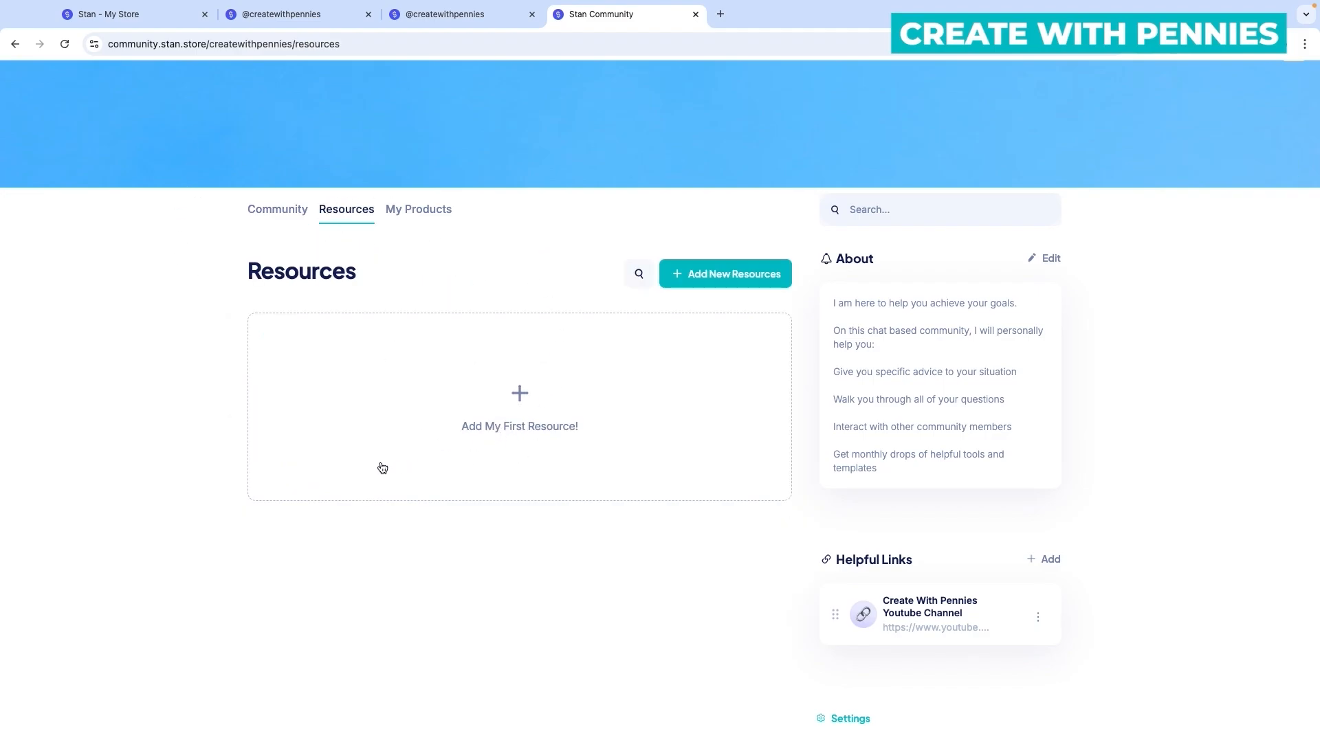
left_click(272, 210)
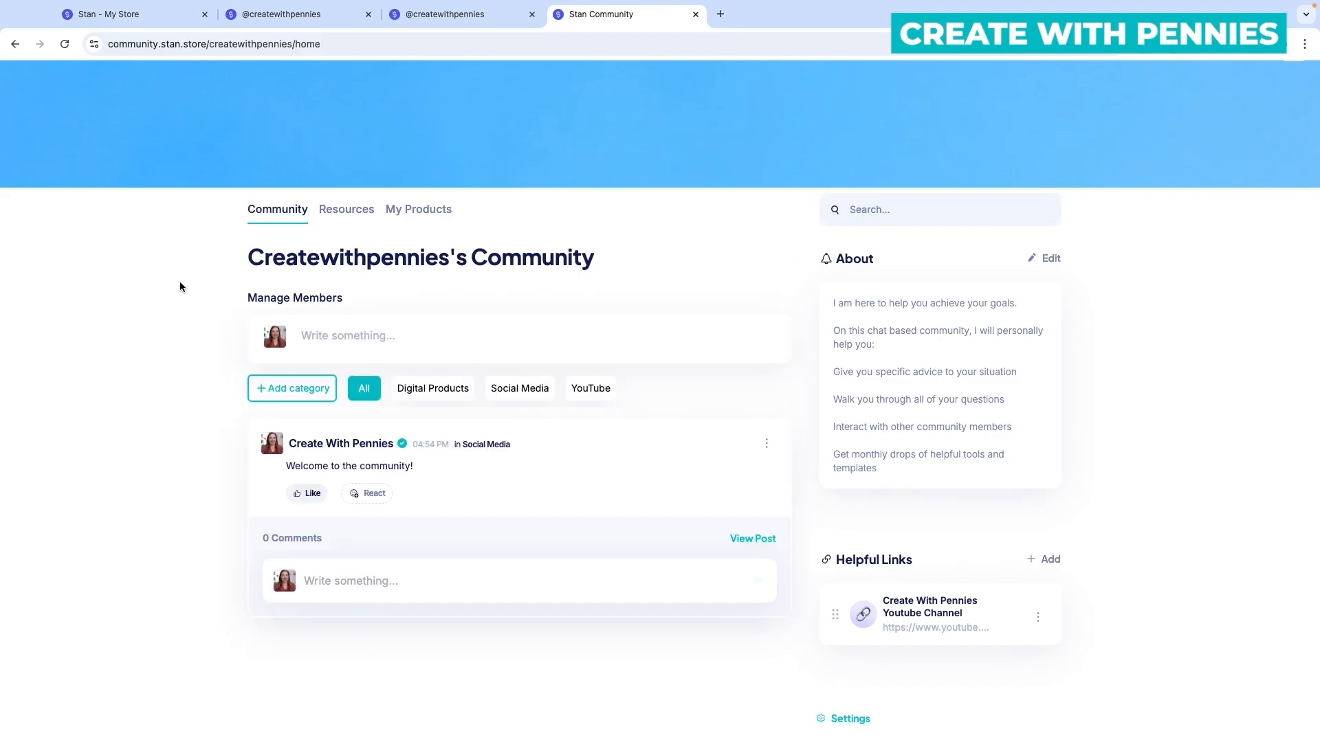
Step: Open a new Recurring Membership product form in the store to view its setup, and go back to the community feed
left_click(194, 16)
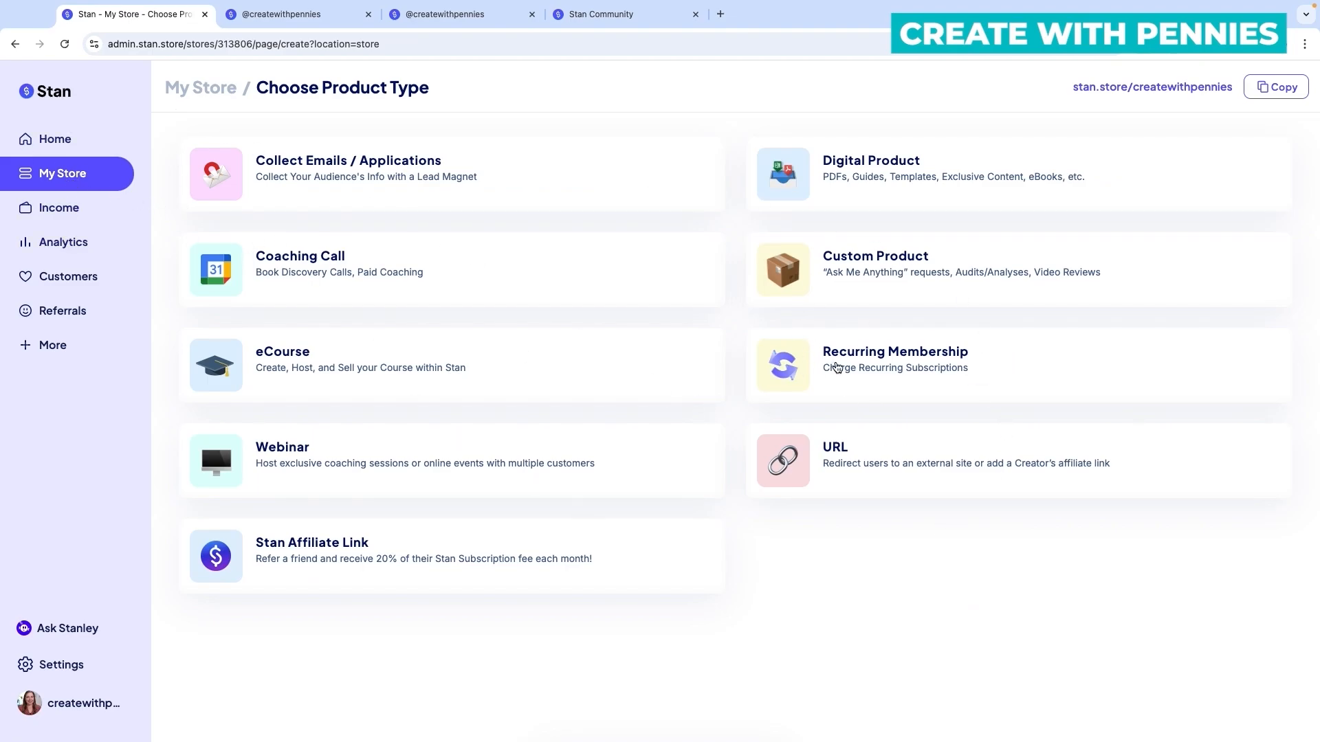
left_click(833, 365)
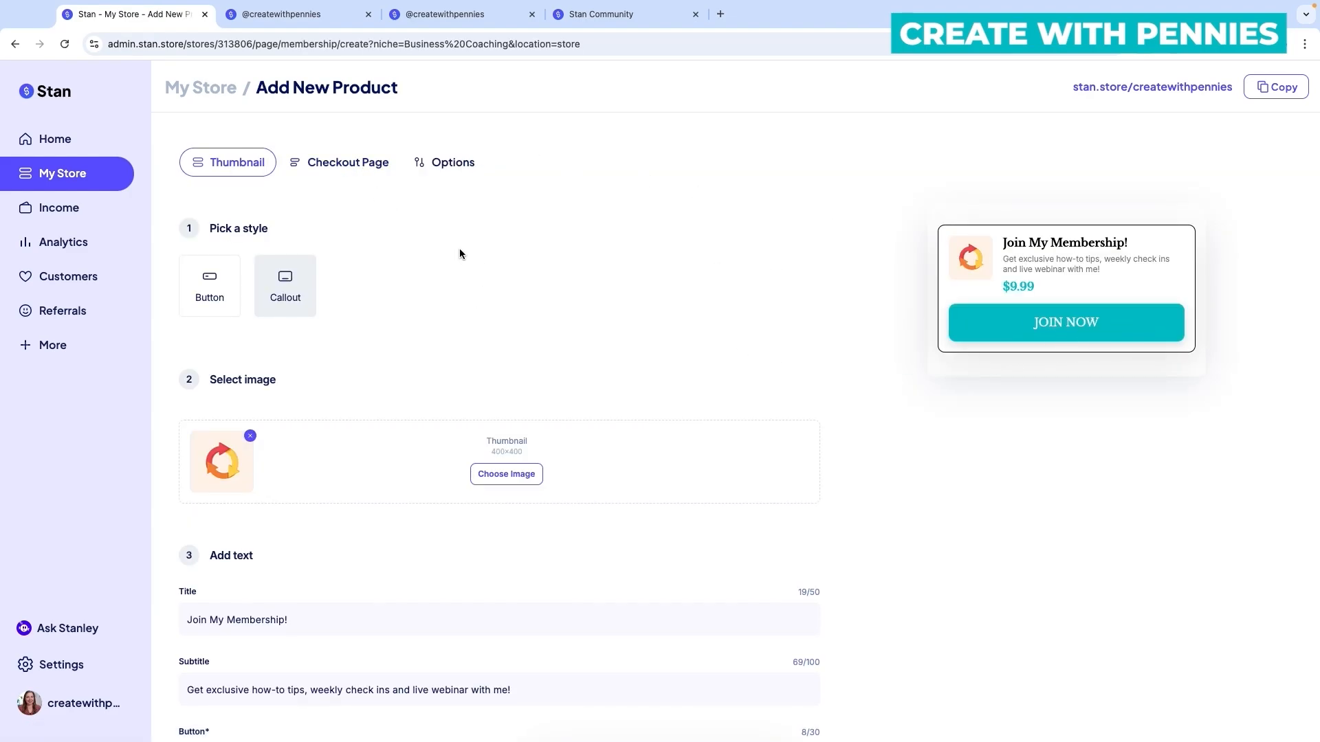
left_click(330, 22)
left_click(574, 17)
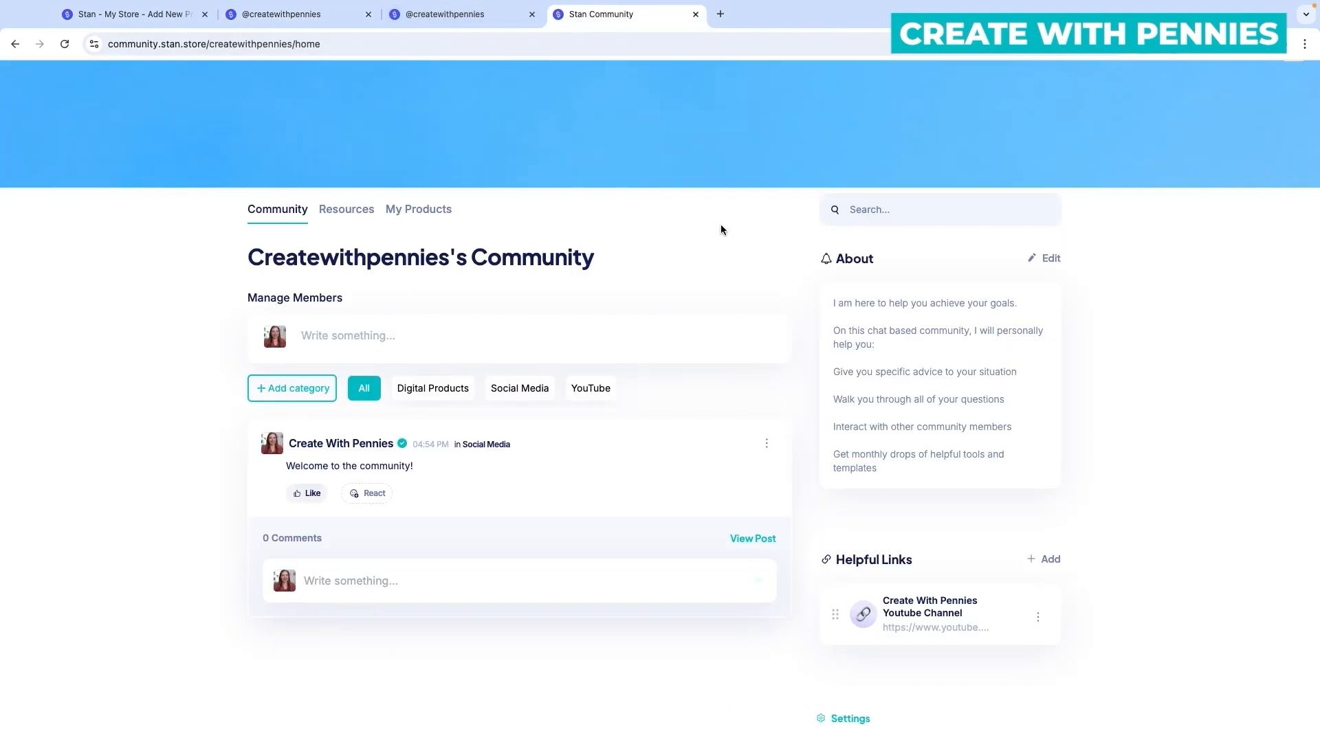